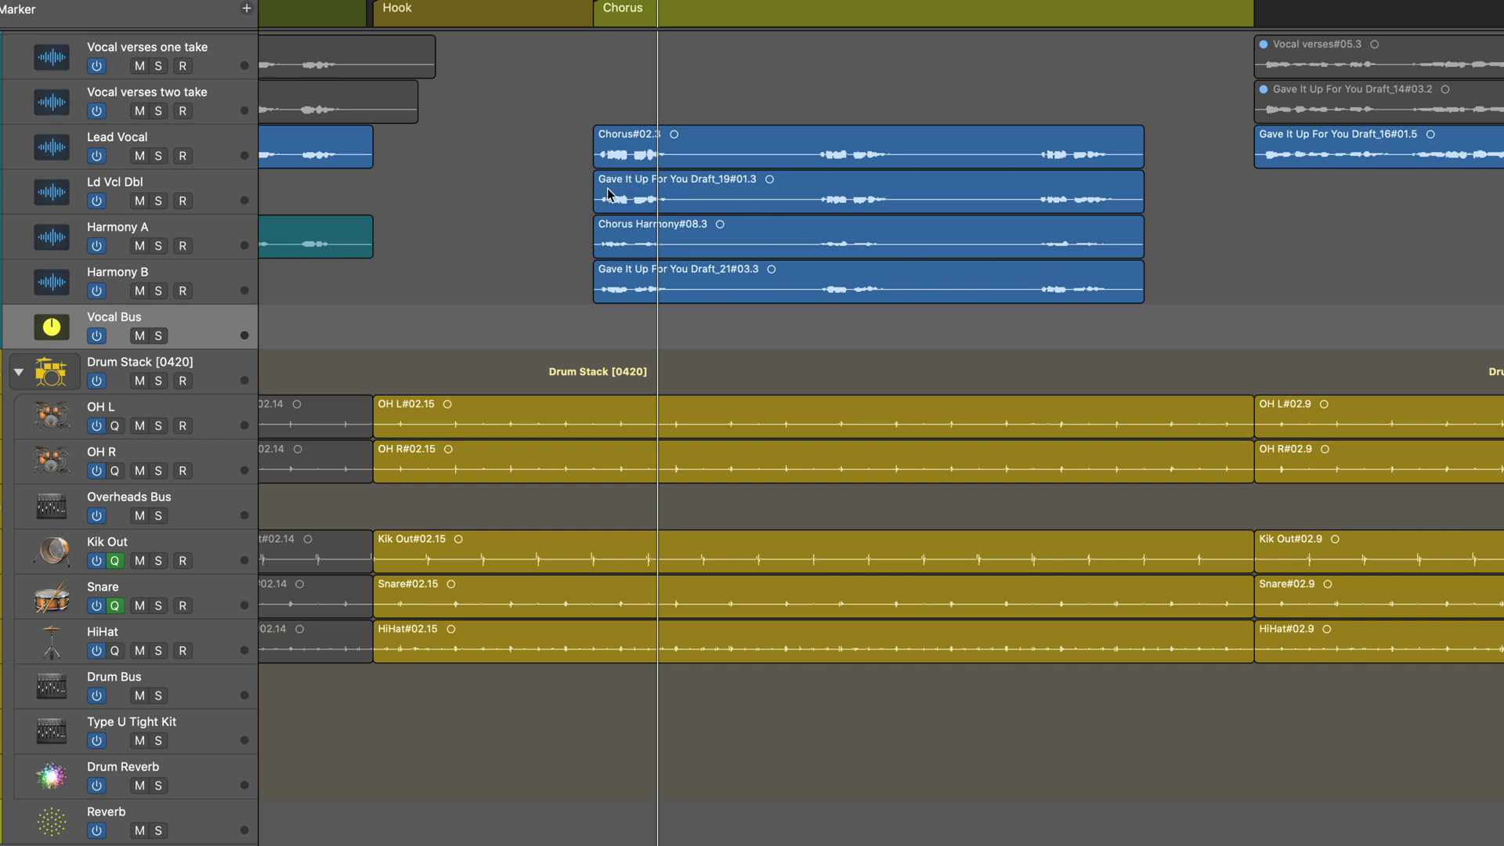
Play through the chorus vocals and show the automation lane of the Vocal Bus track.
key("space")
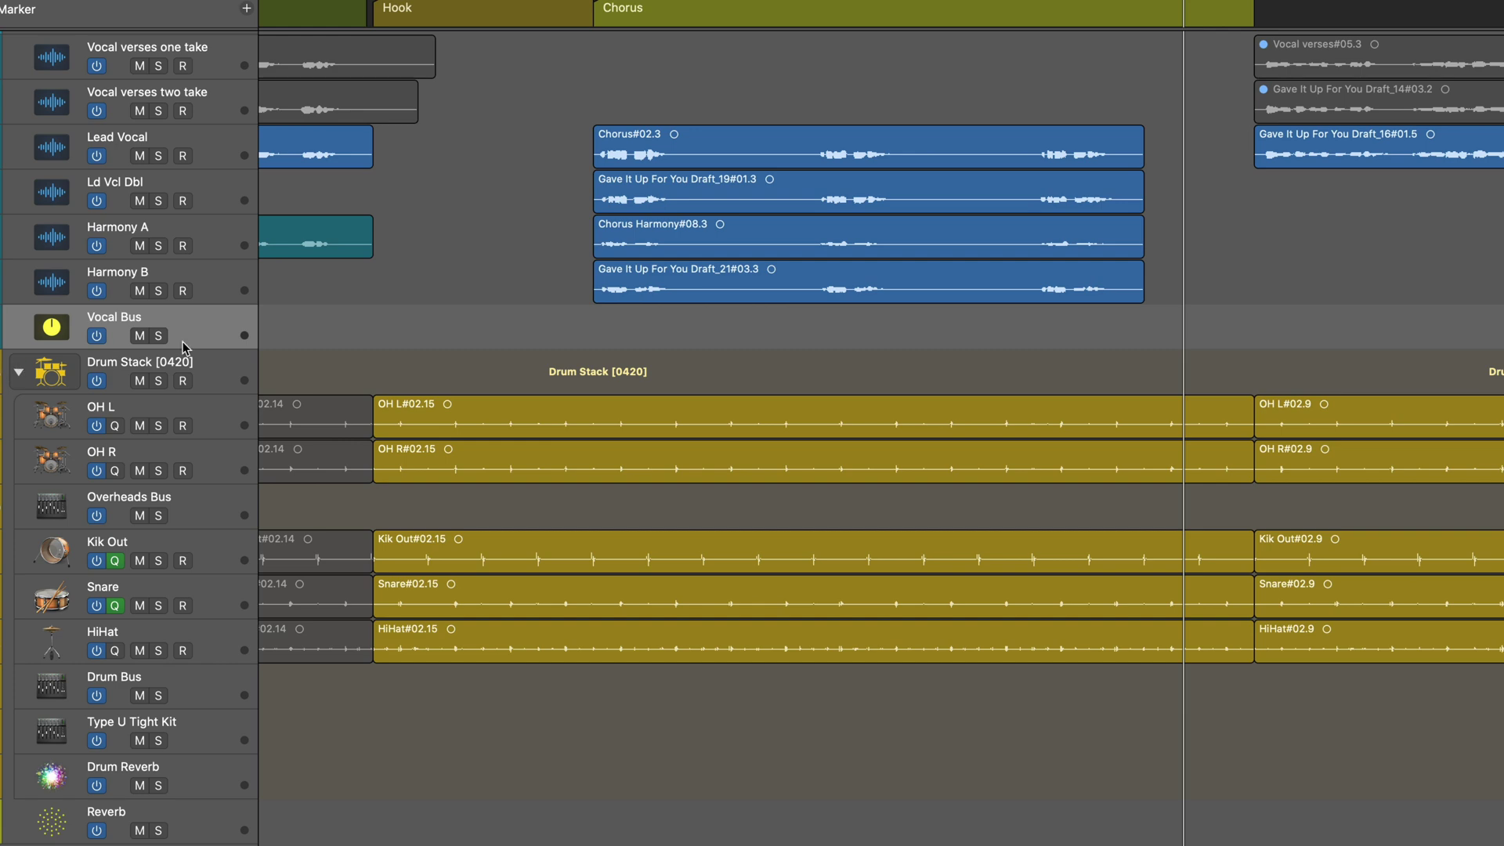
key("ctrl+z")
key("a")
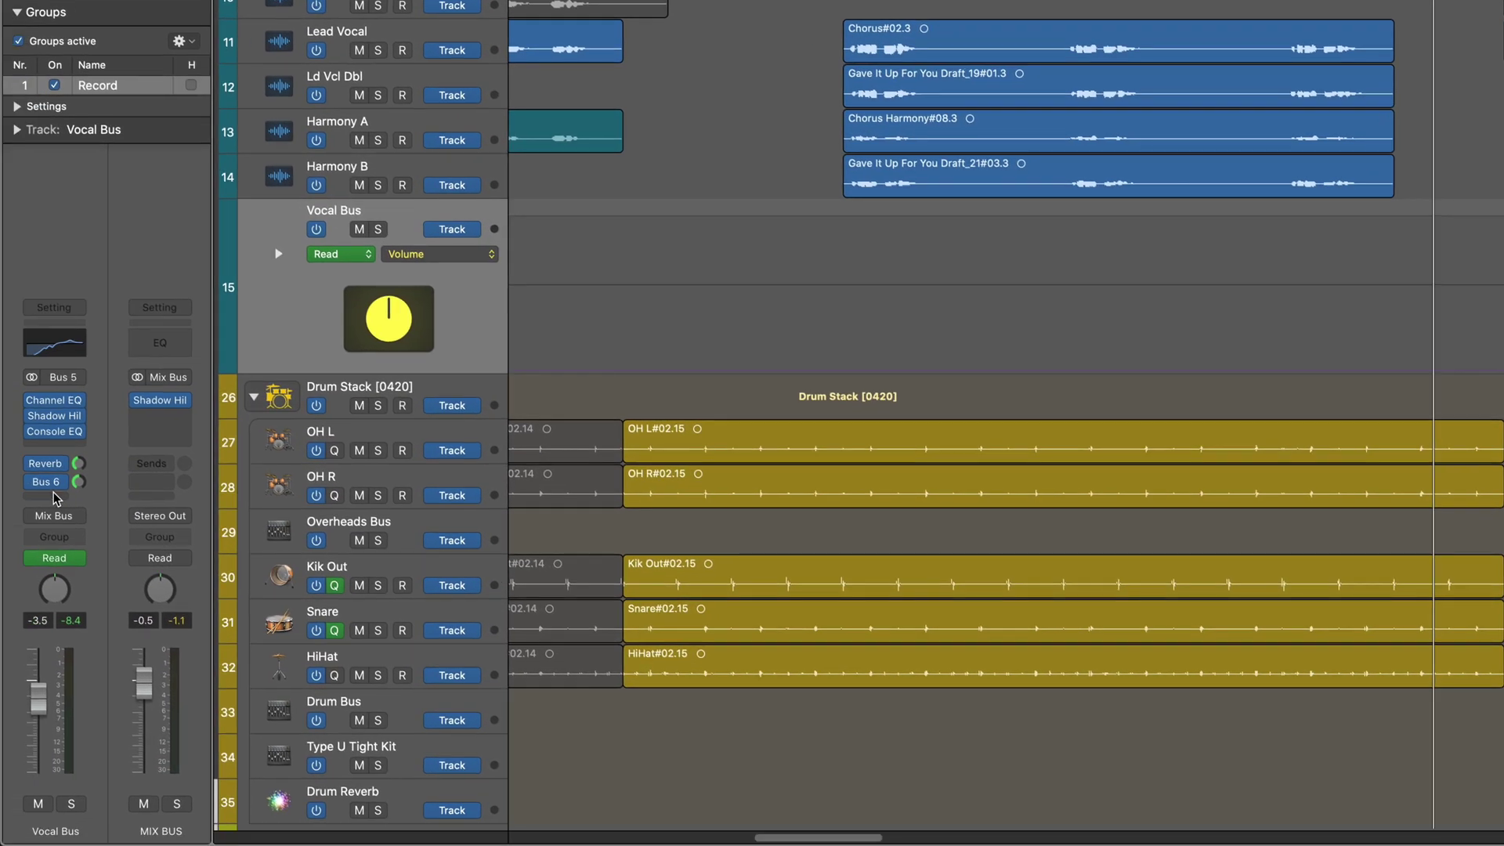
Add a third send on the Vocal Bus to Bus 7 and rename its new aux channel "Vcl Throw delay".
left_click(55, 498)
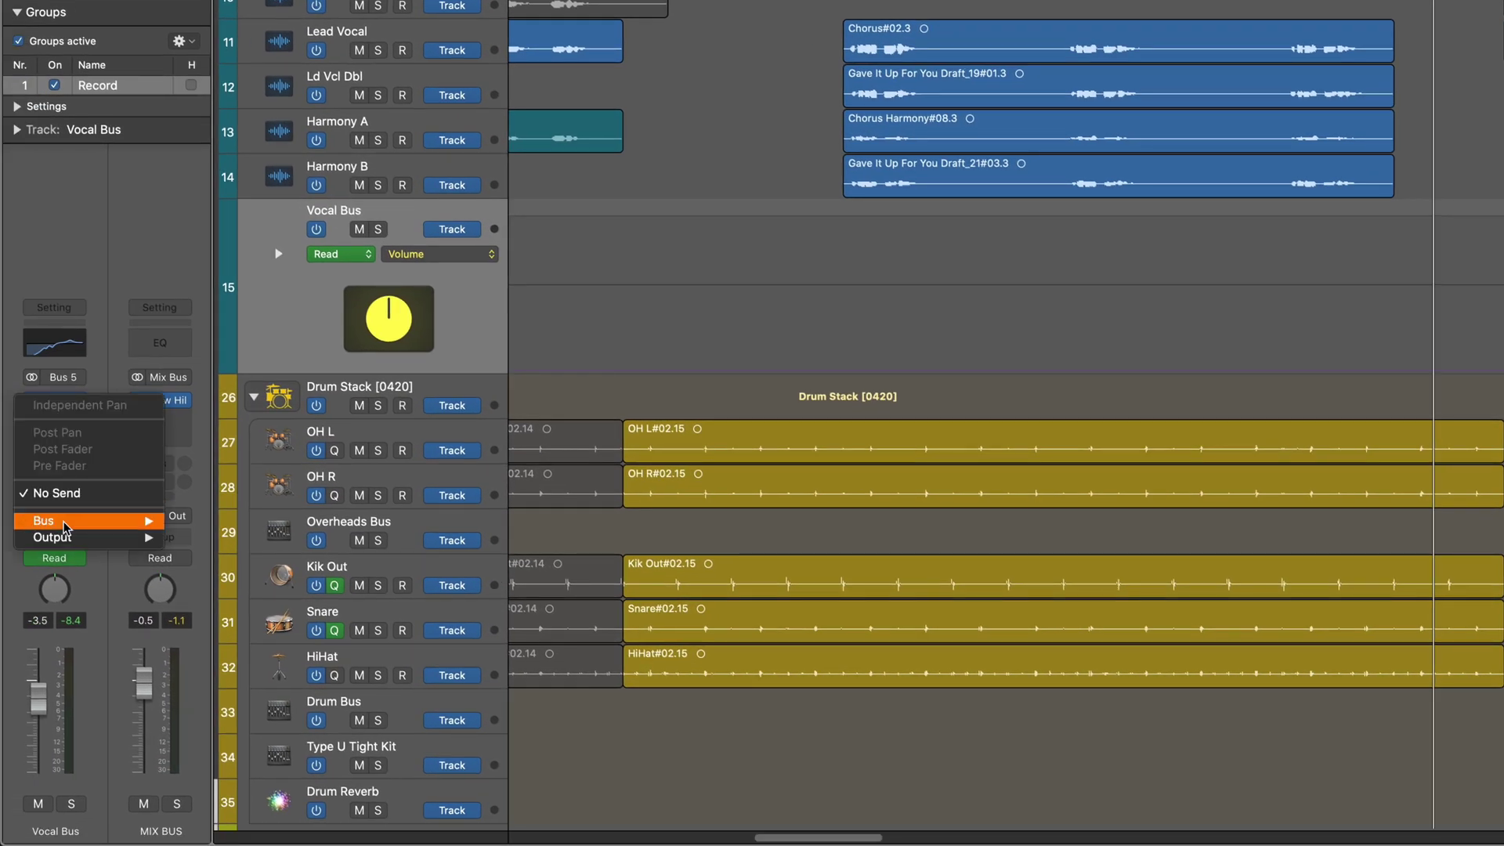
mouse_move(70, 521)
left_click(201, 305)
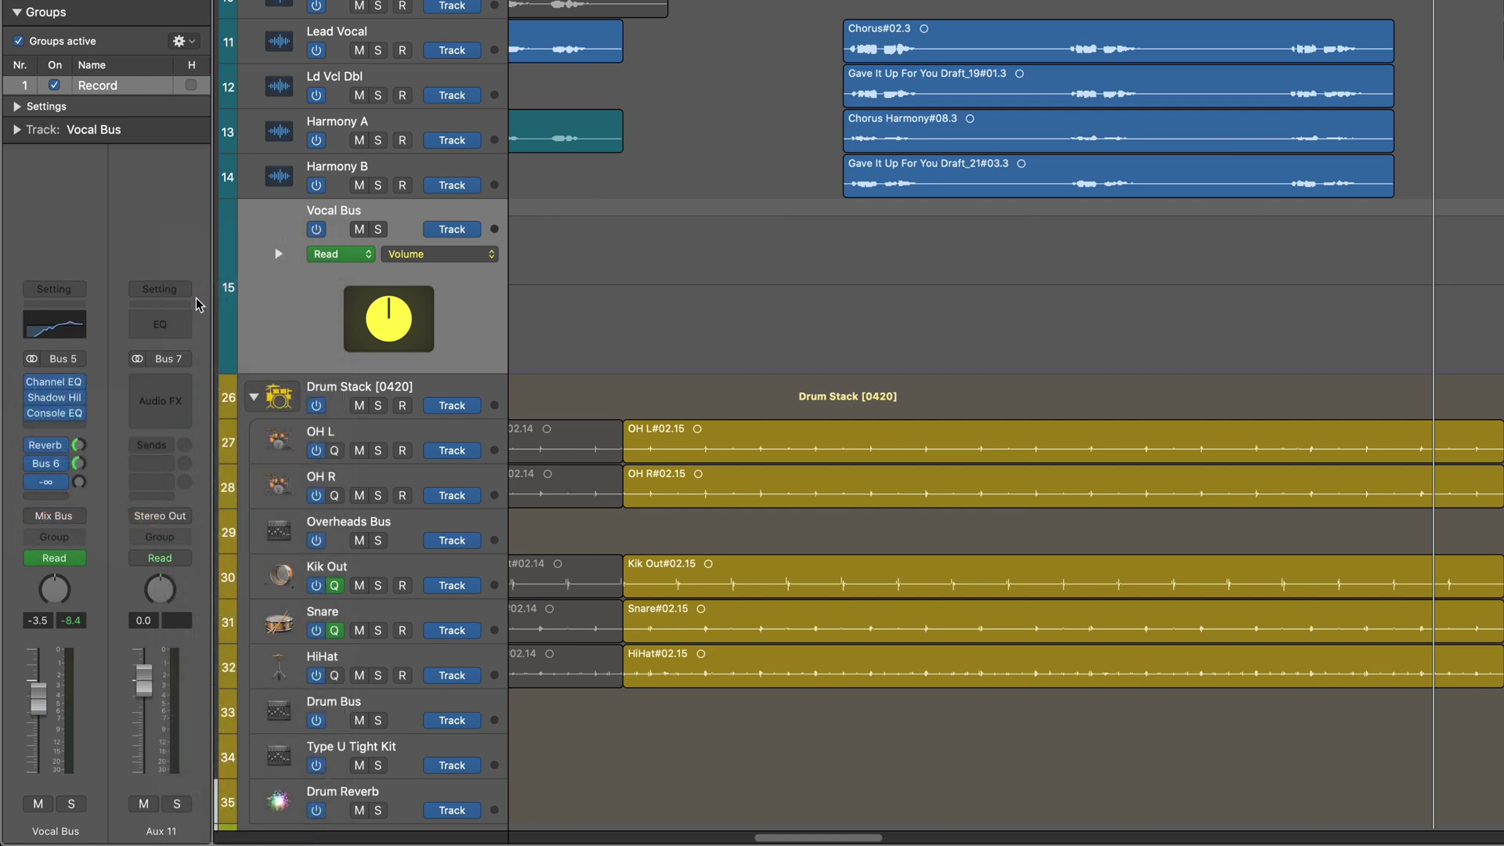
double_click(170, 833)
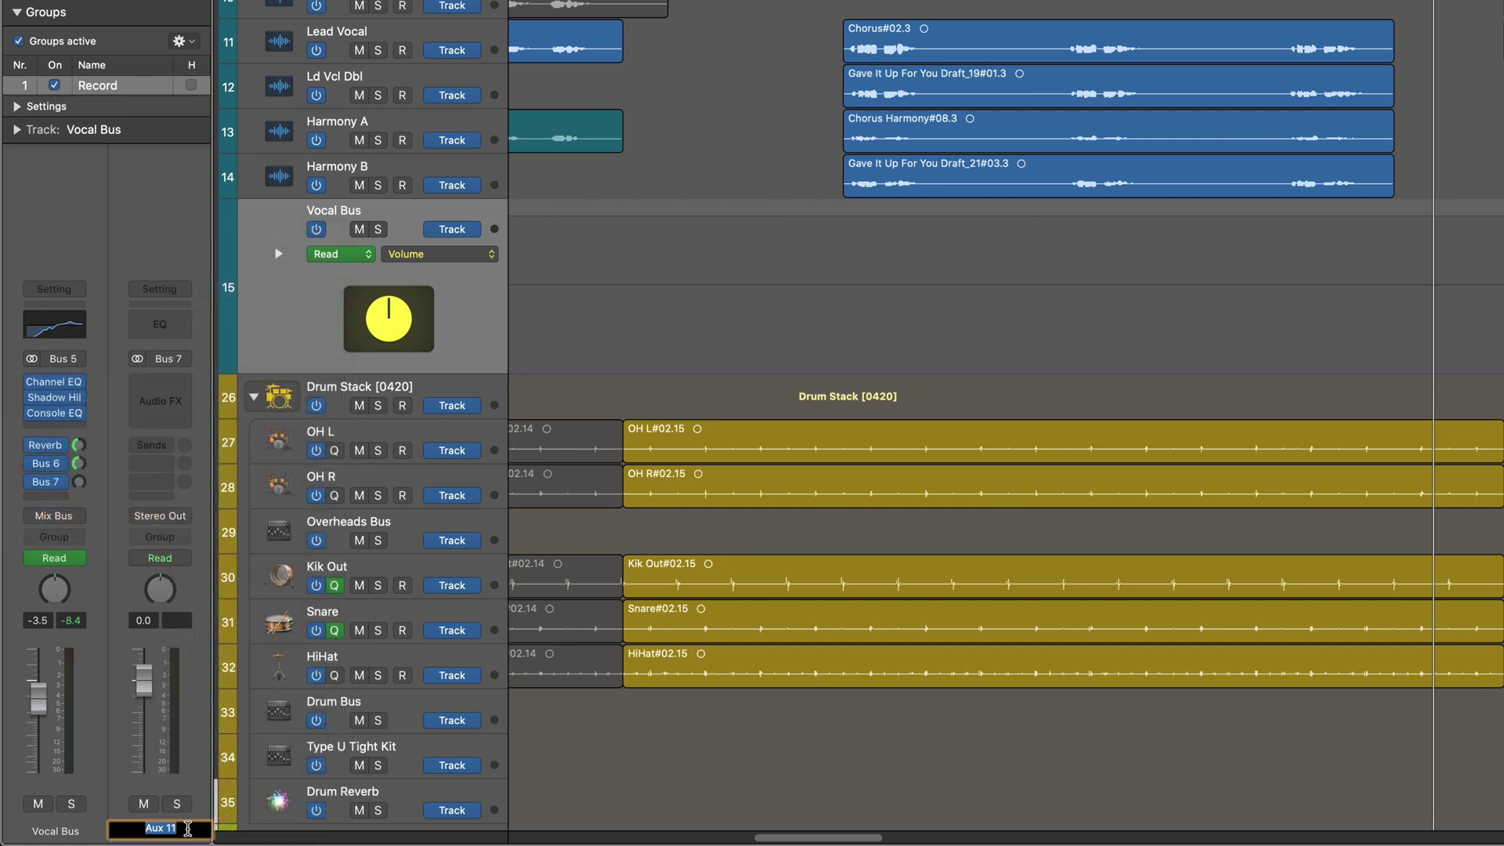
type("Vcl Throw delay")
key("Return")
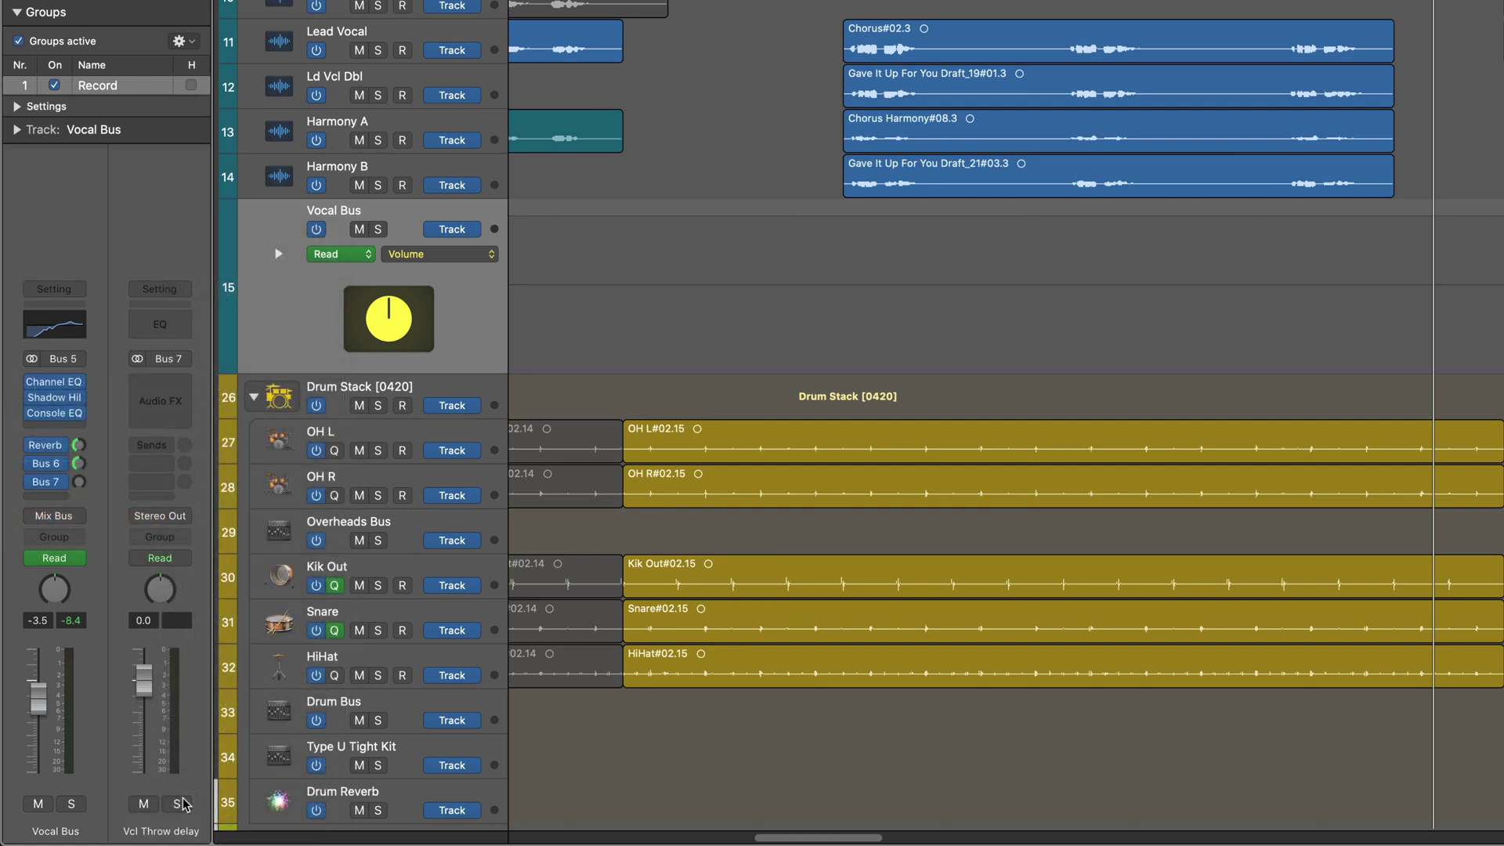
Display the absolute automation of Send 3 → Vcl Throw delay on the Vocal Bus track.
left_click(491, 260)
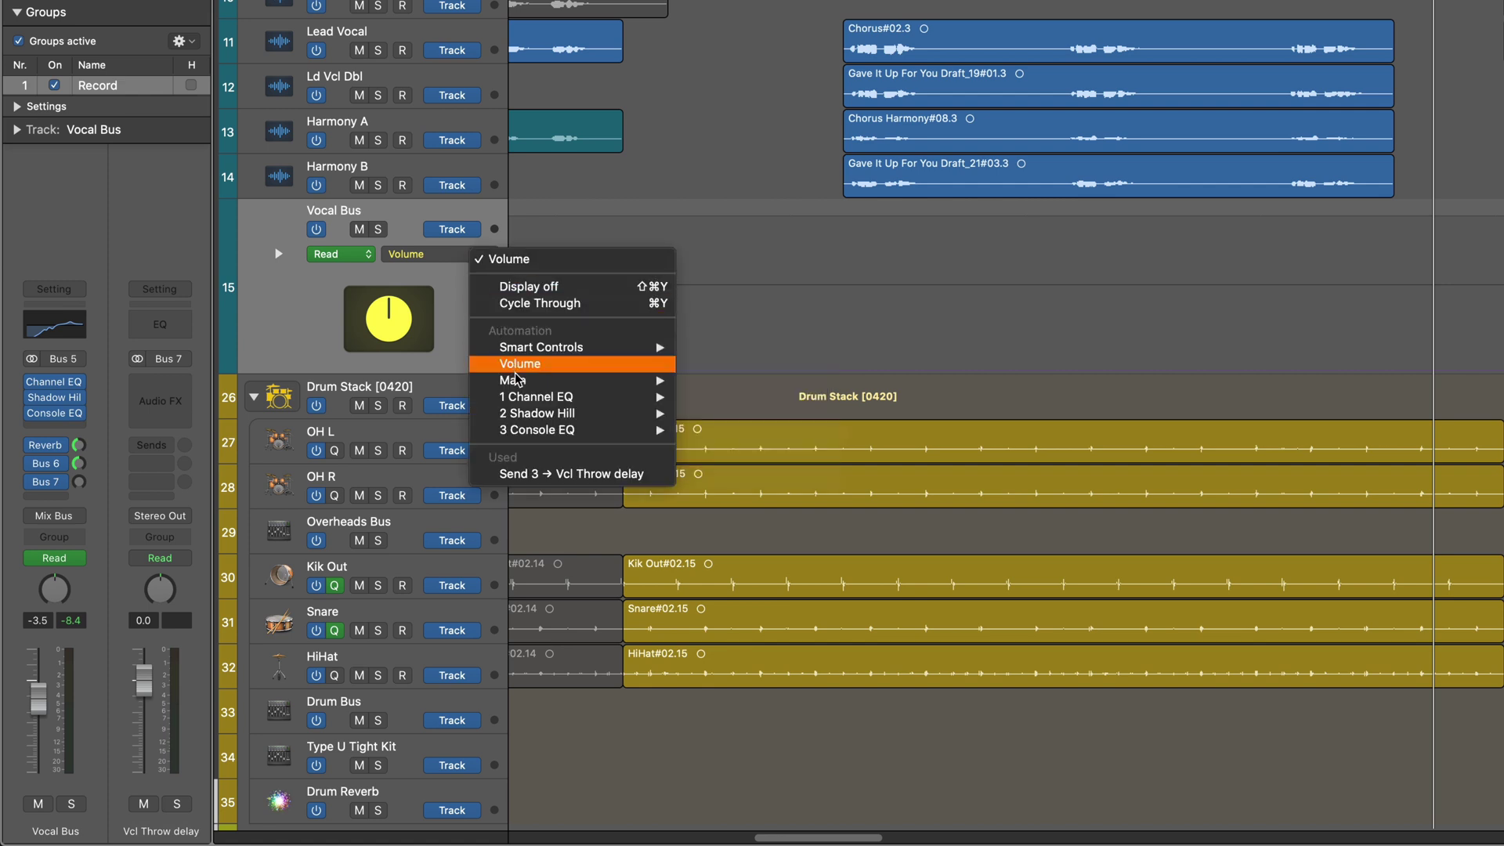
mouse_move(517, 380)
mouse_move(770, 482)
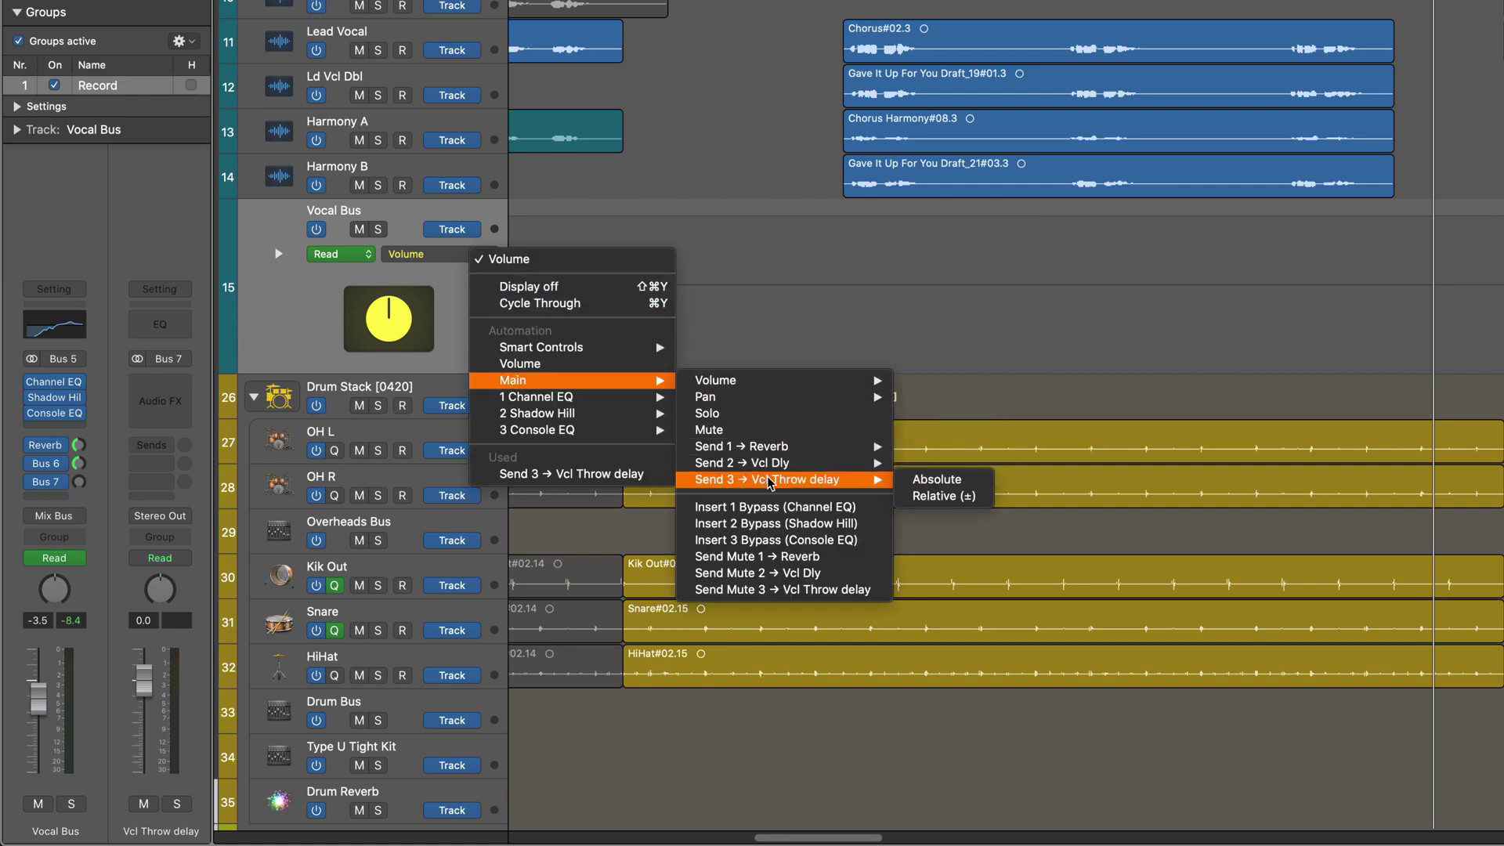
left_click(935, 480)
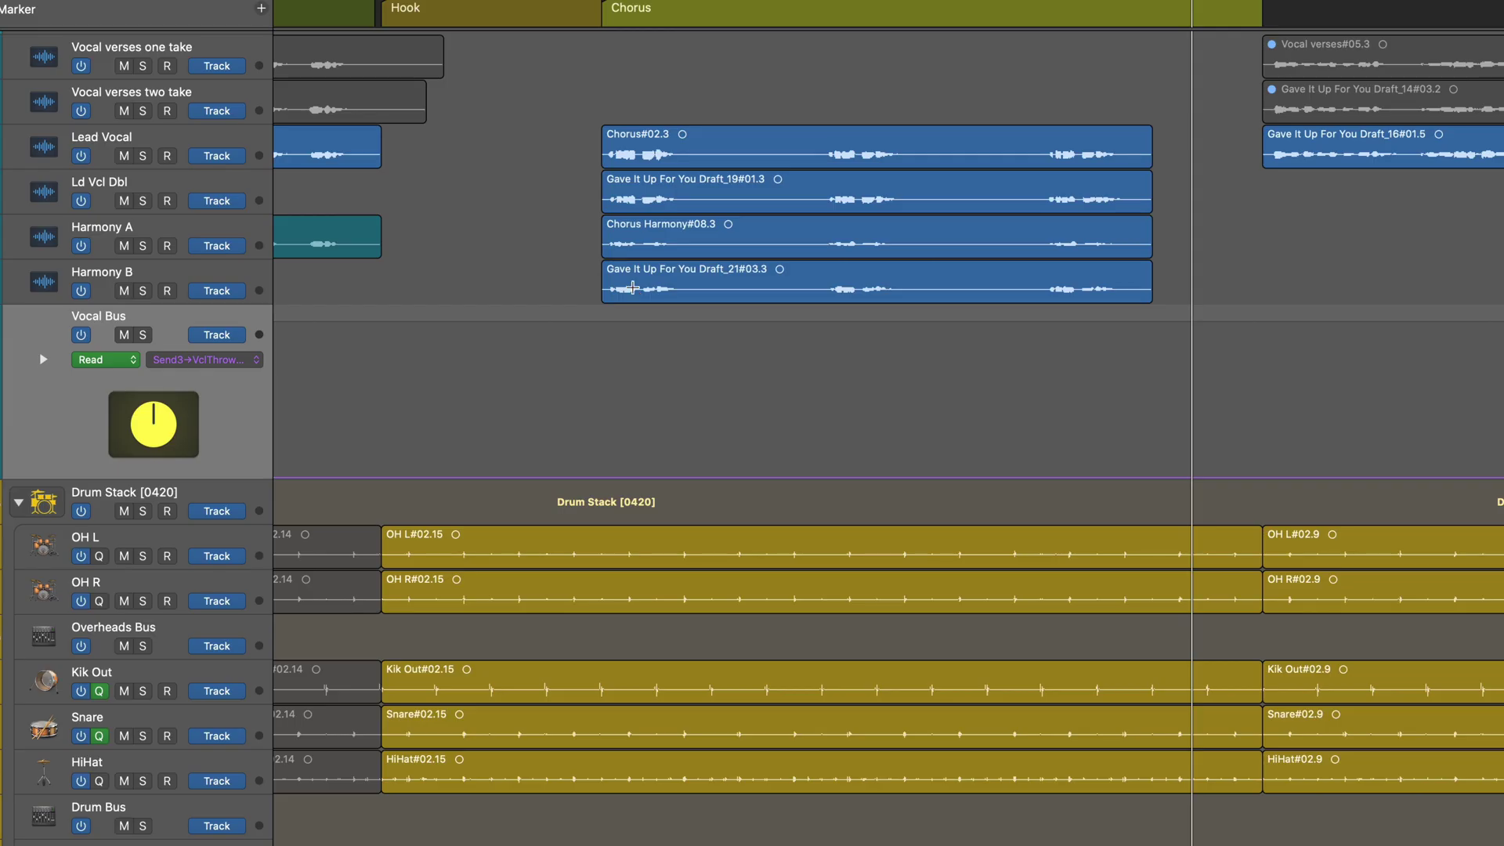
Play the start of the chorus and raise the throw delay send automation to -2.0 dB over the opening words of the first phrase.
key("super+Right")
key("super+Right")
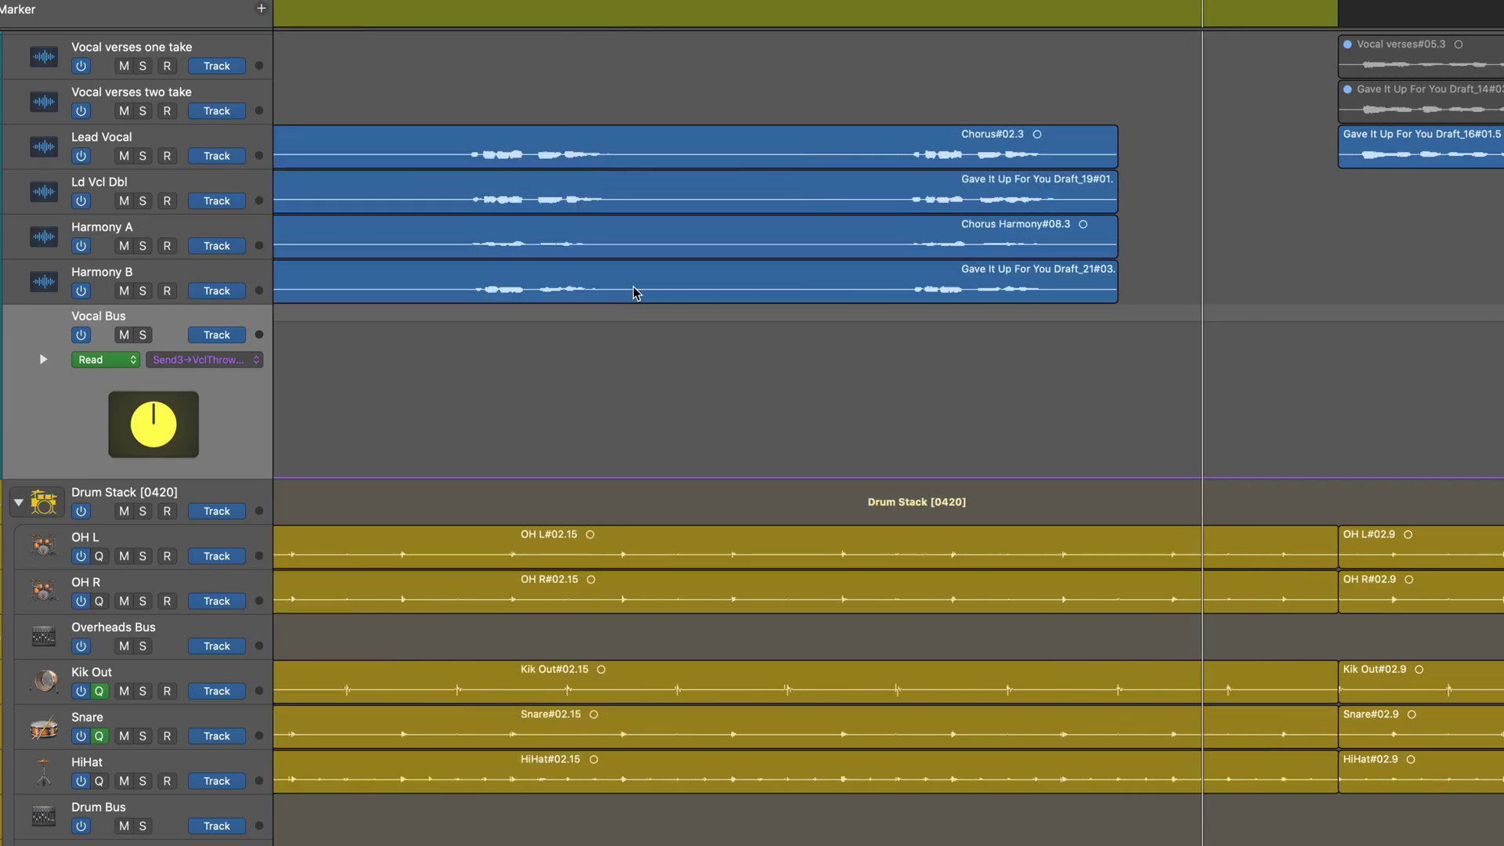
scroll(633, 290, "left", 5)
scroll(633, 289, "left", 2)
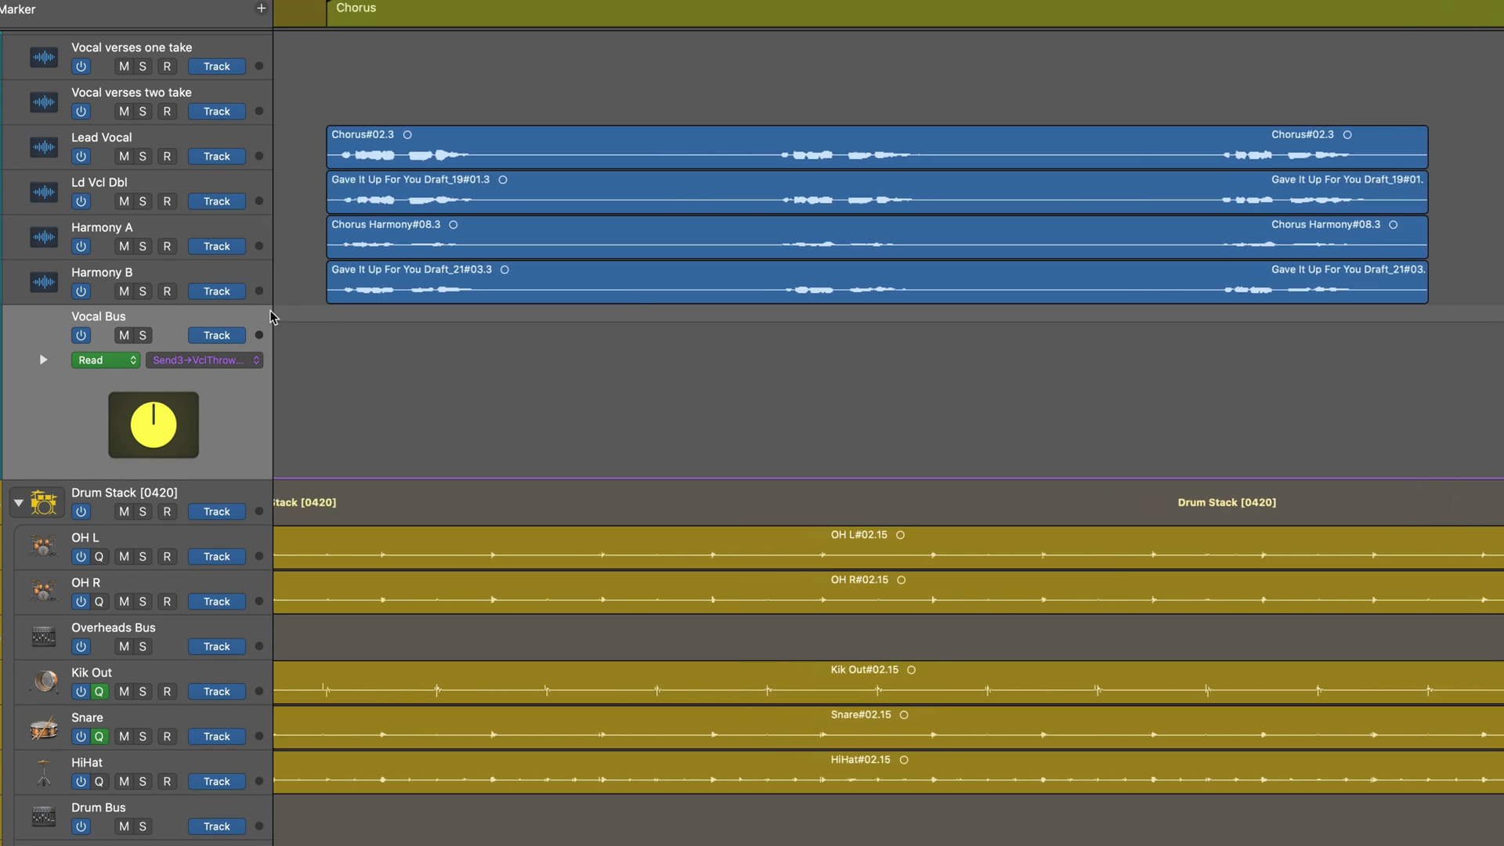
key("space")
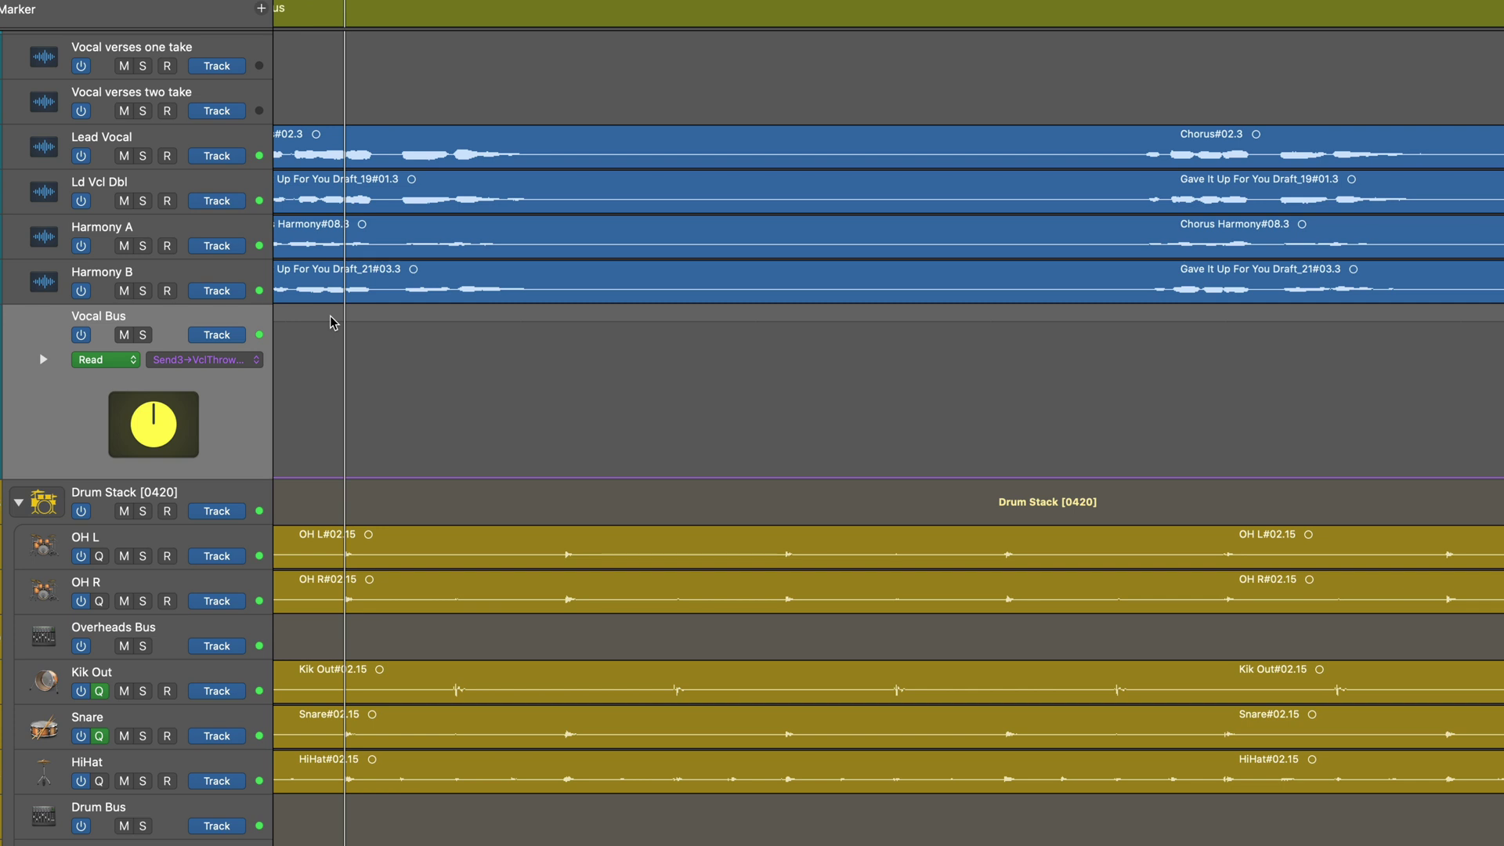
scroll(332, 321, "left", 3)
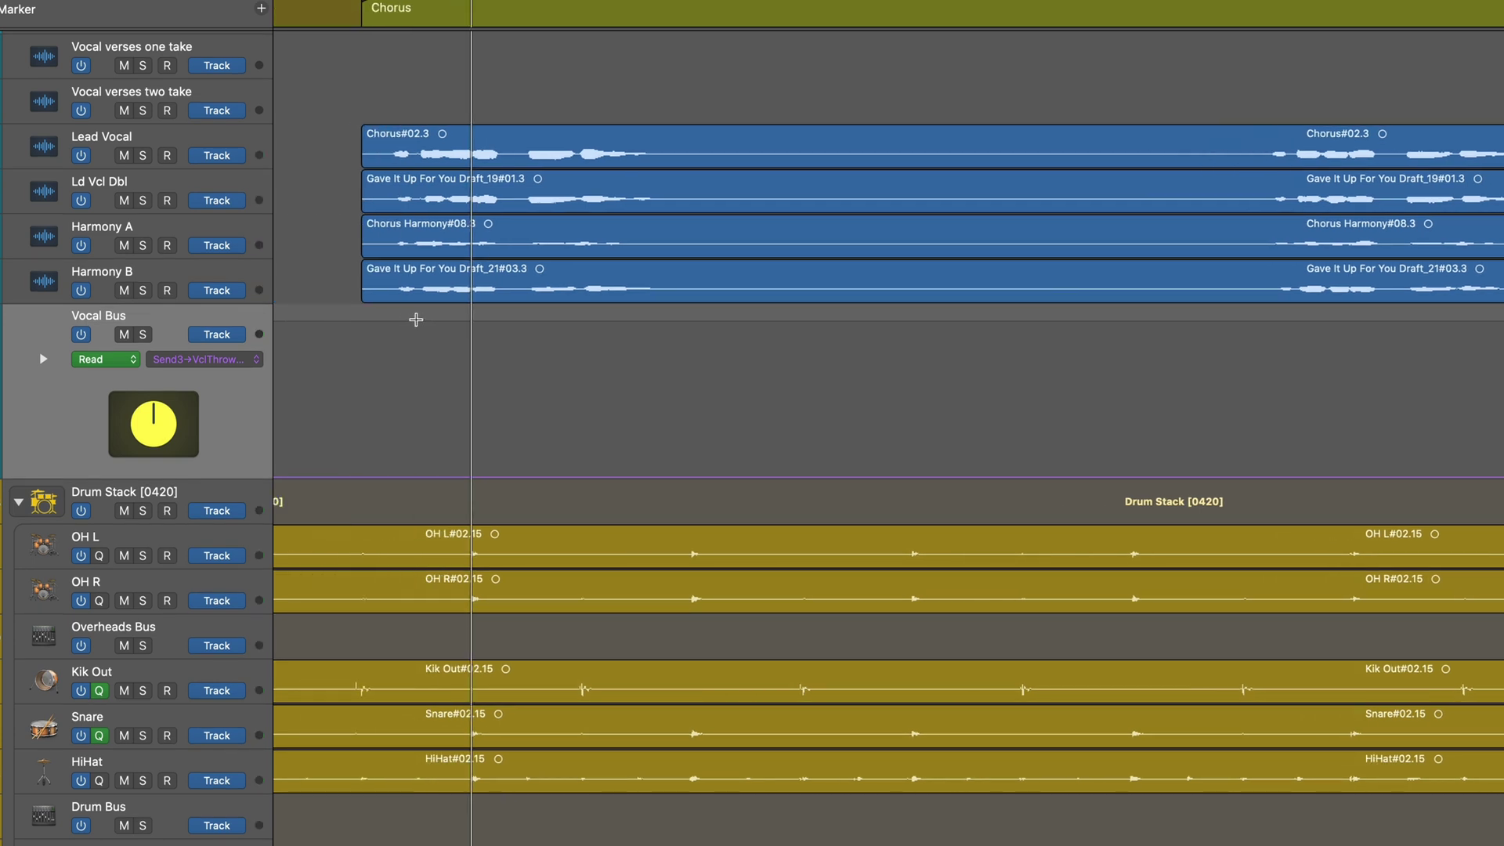
left_click_drag(416, 319, 525, 325)
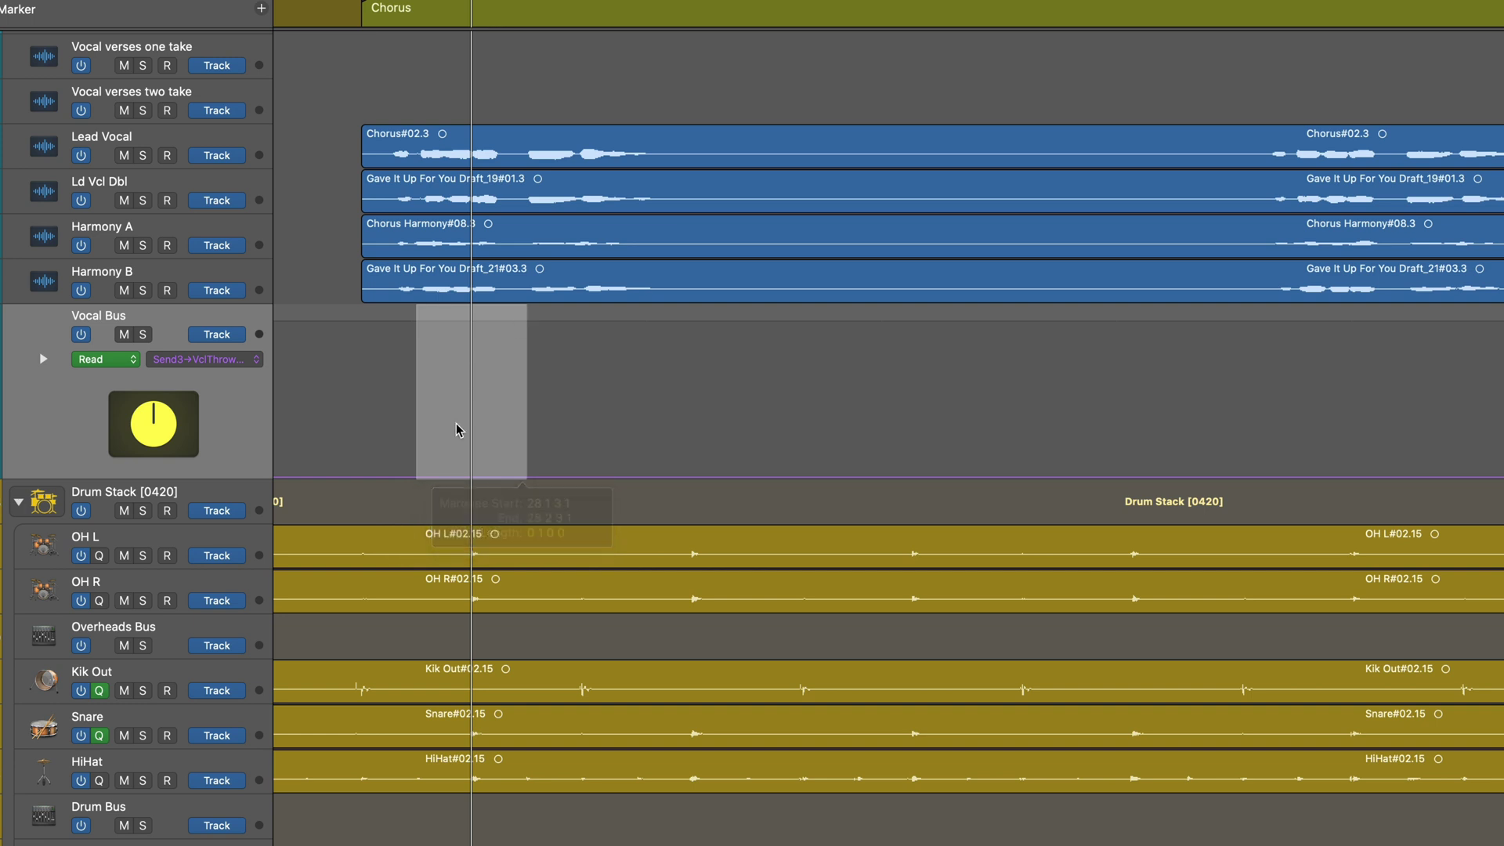
left_click_drag(476, 426, 475, 381)
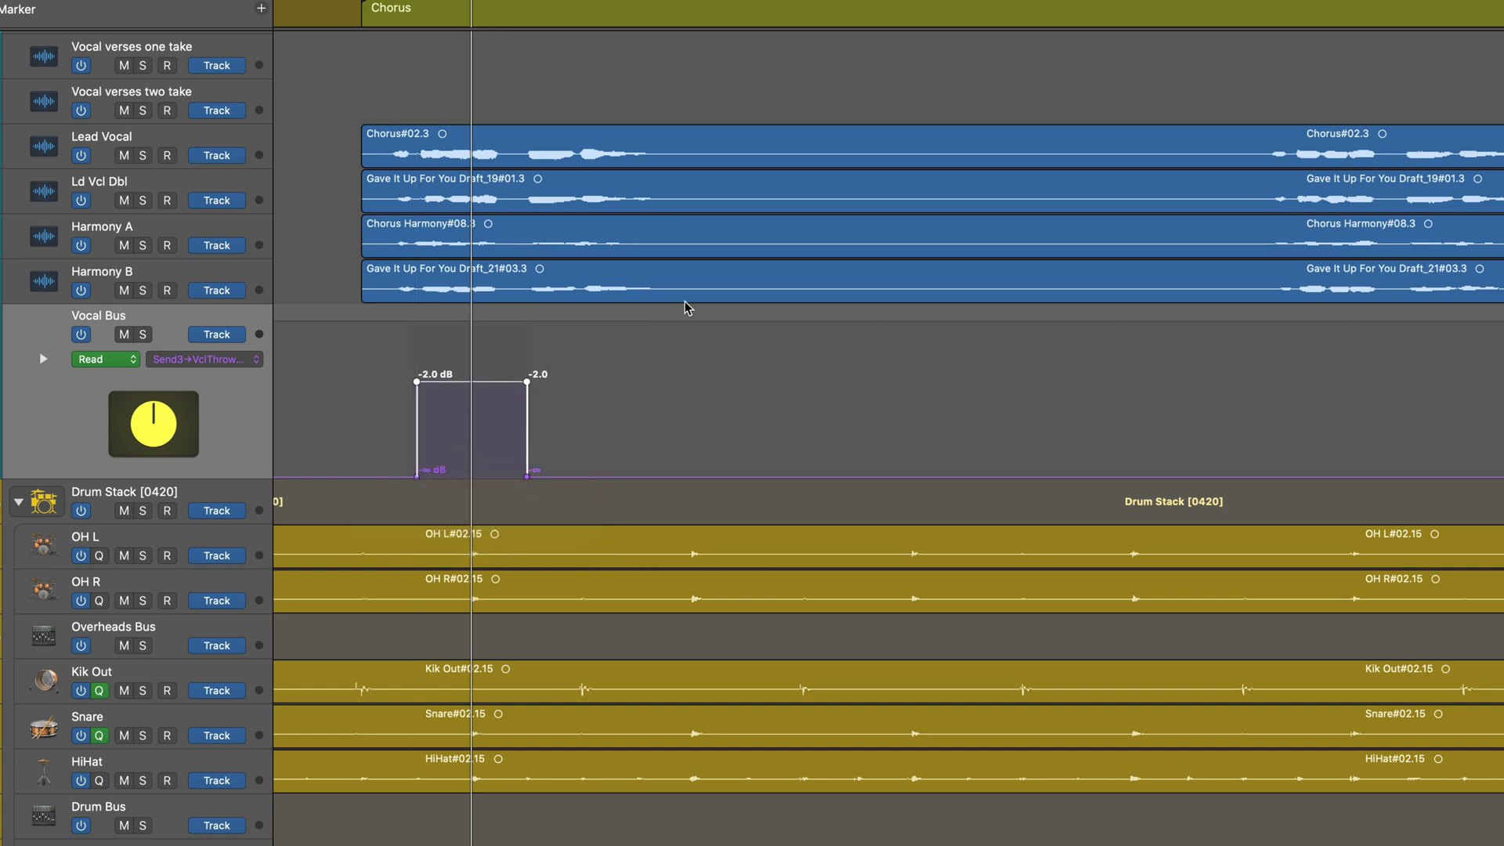
Raise the throw delay send automation to -2.0 dB over the opening words of the second and third chorus phrases.
scroll(883, 305, "right", 5)
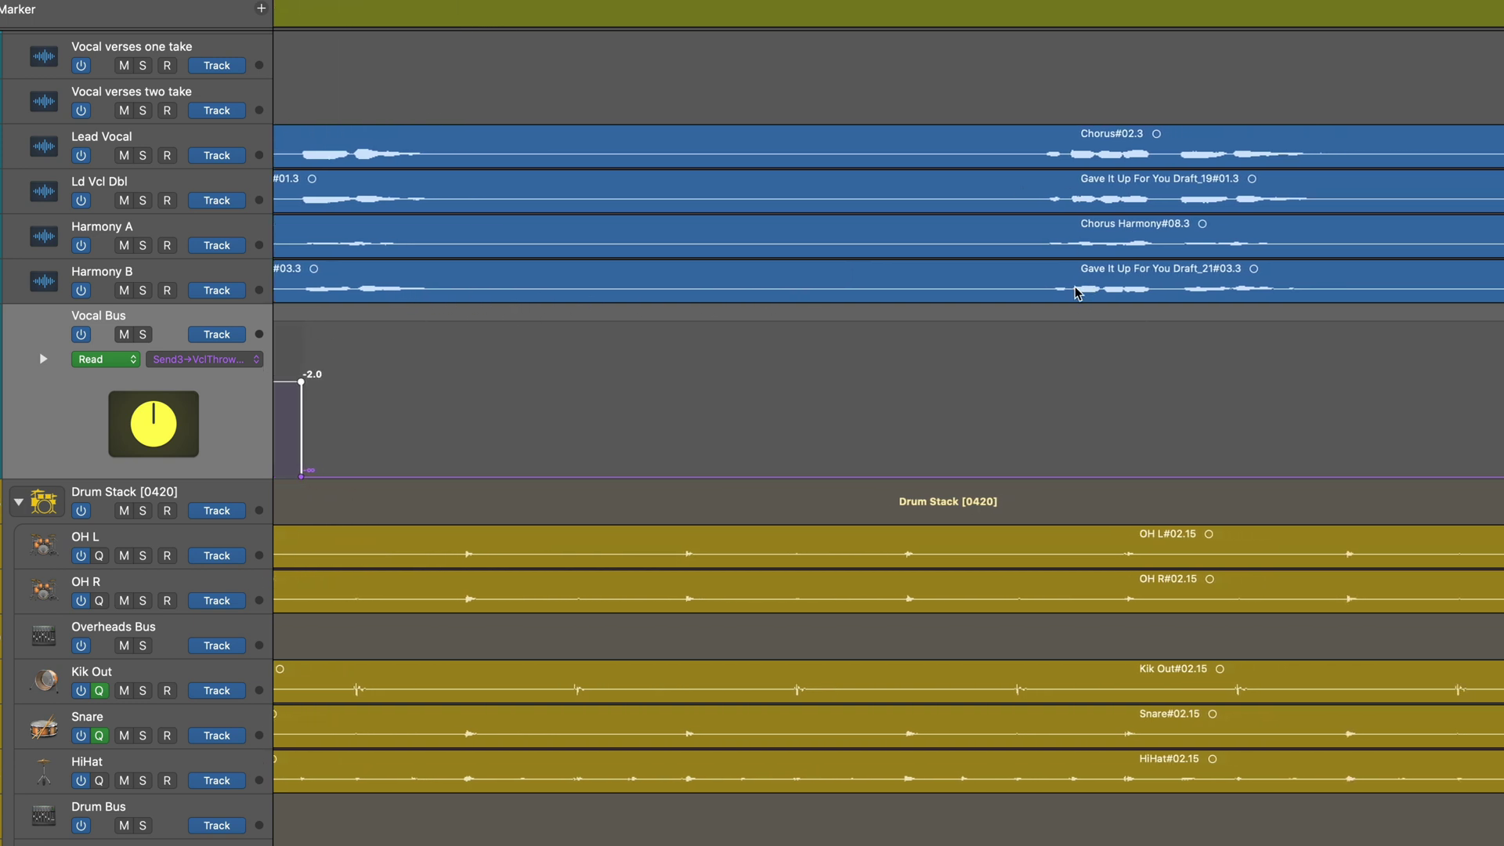
left_click_drag(1071, 322, 1128, 381)
scroll(1127, 381, "right", 10)
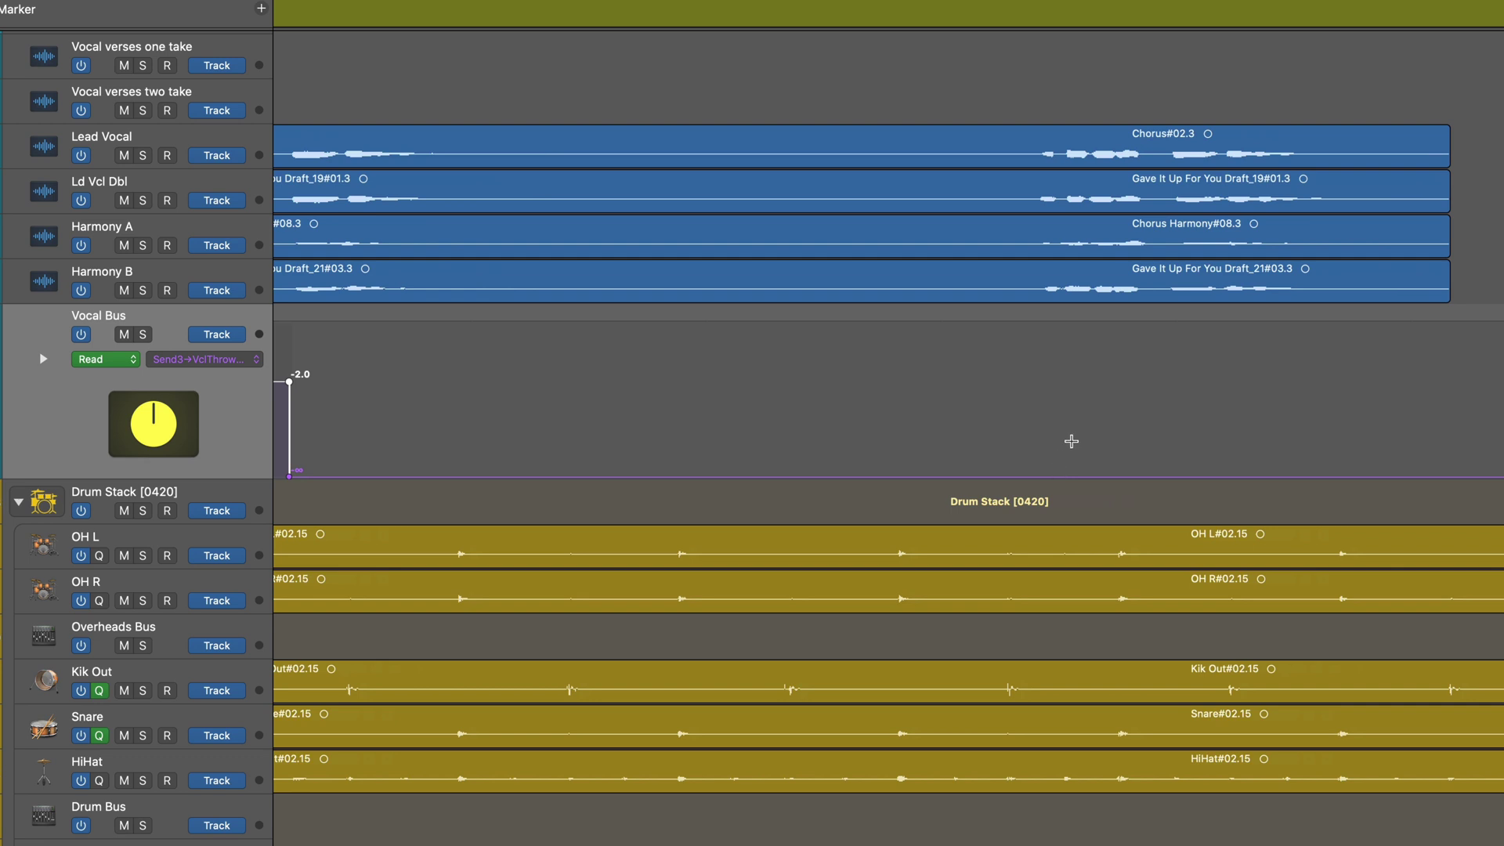
left_click_drag(1058, 321, 1157, 470)
left_click_drag(1112, 462, 1112, 386)
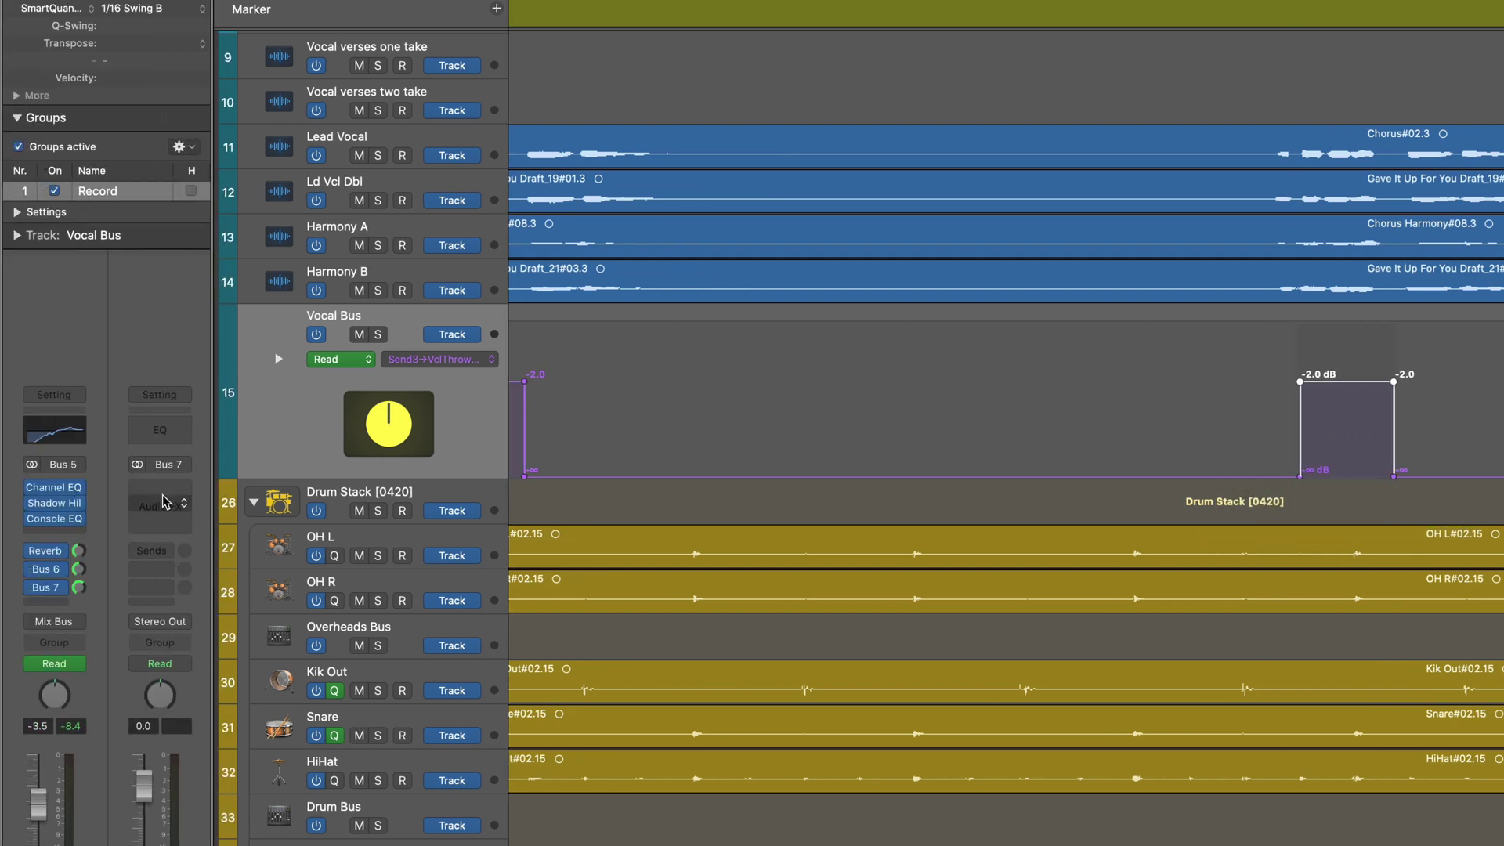
Insert a stereo Delay Designer on the Vcl Throw delay aux and solo the Vocal Bus during playback.
left_click(182, 486)
mouse_move(303, 530)
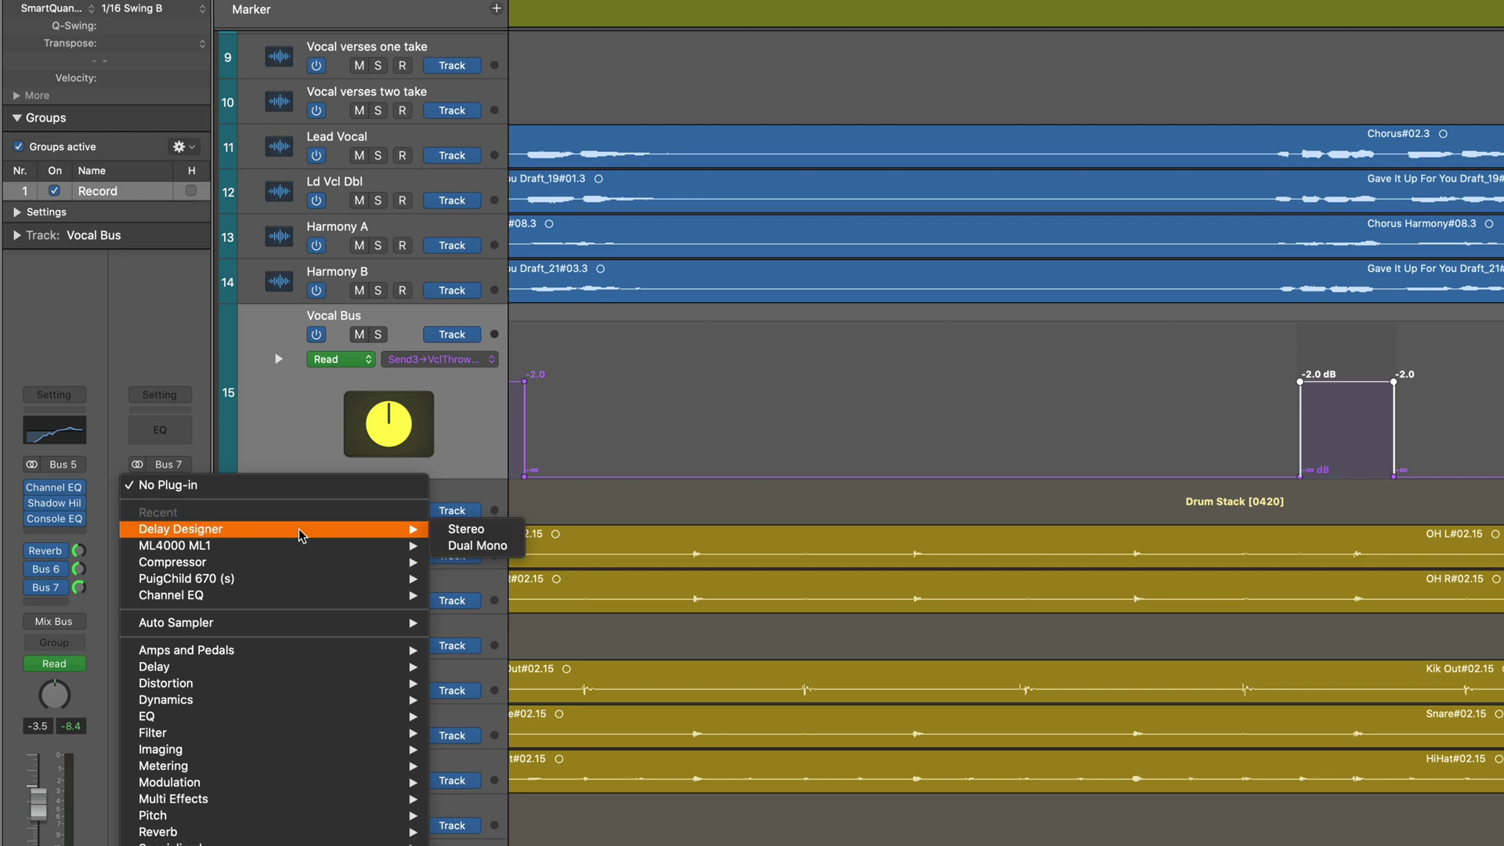
left_click(440, 529)
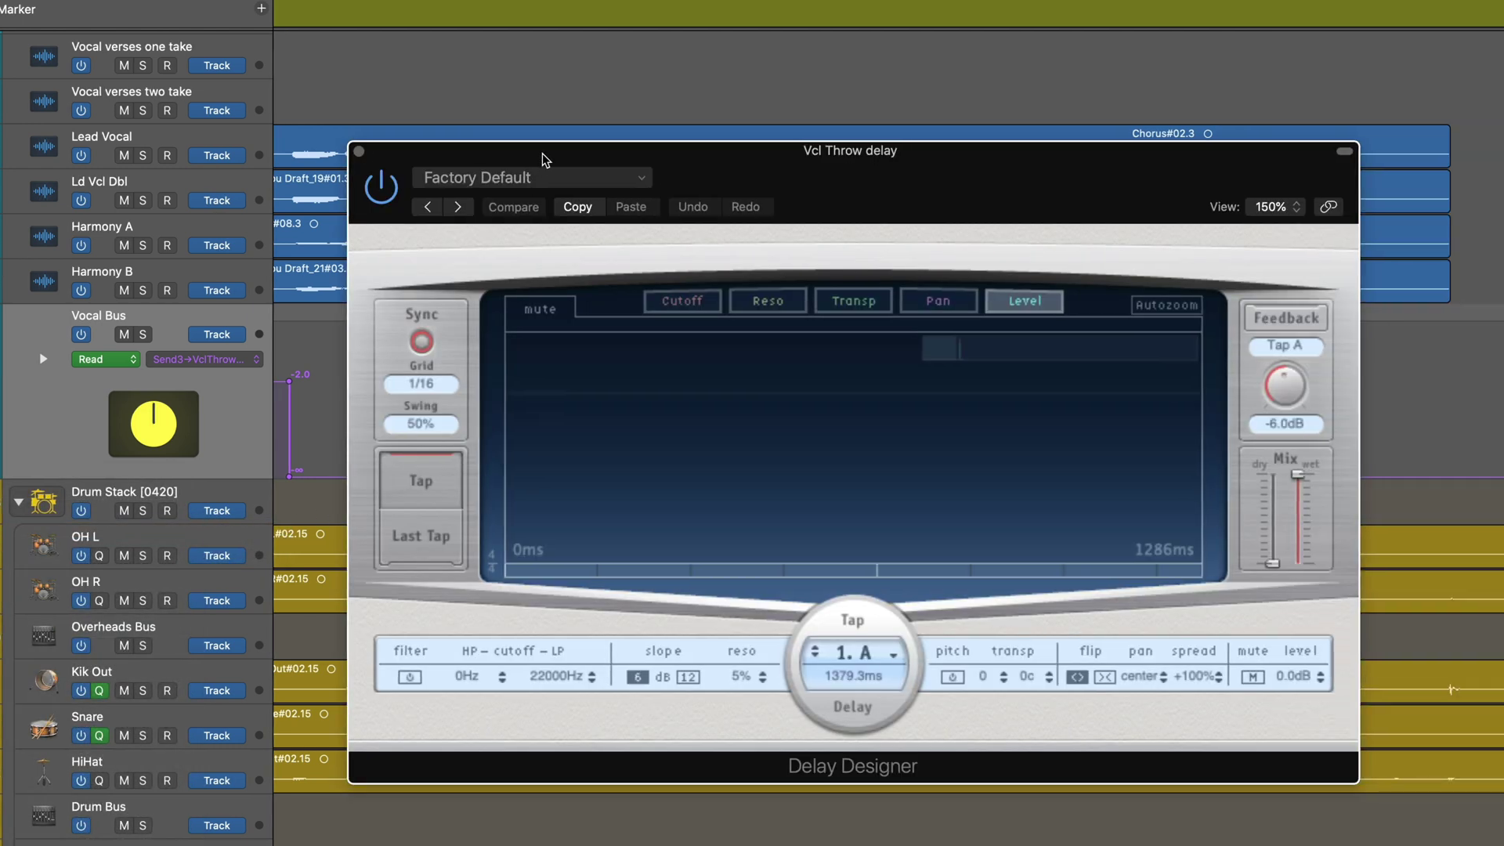
left_click_drag(777, 153, 835, 190)
key("space")
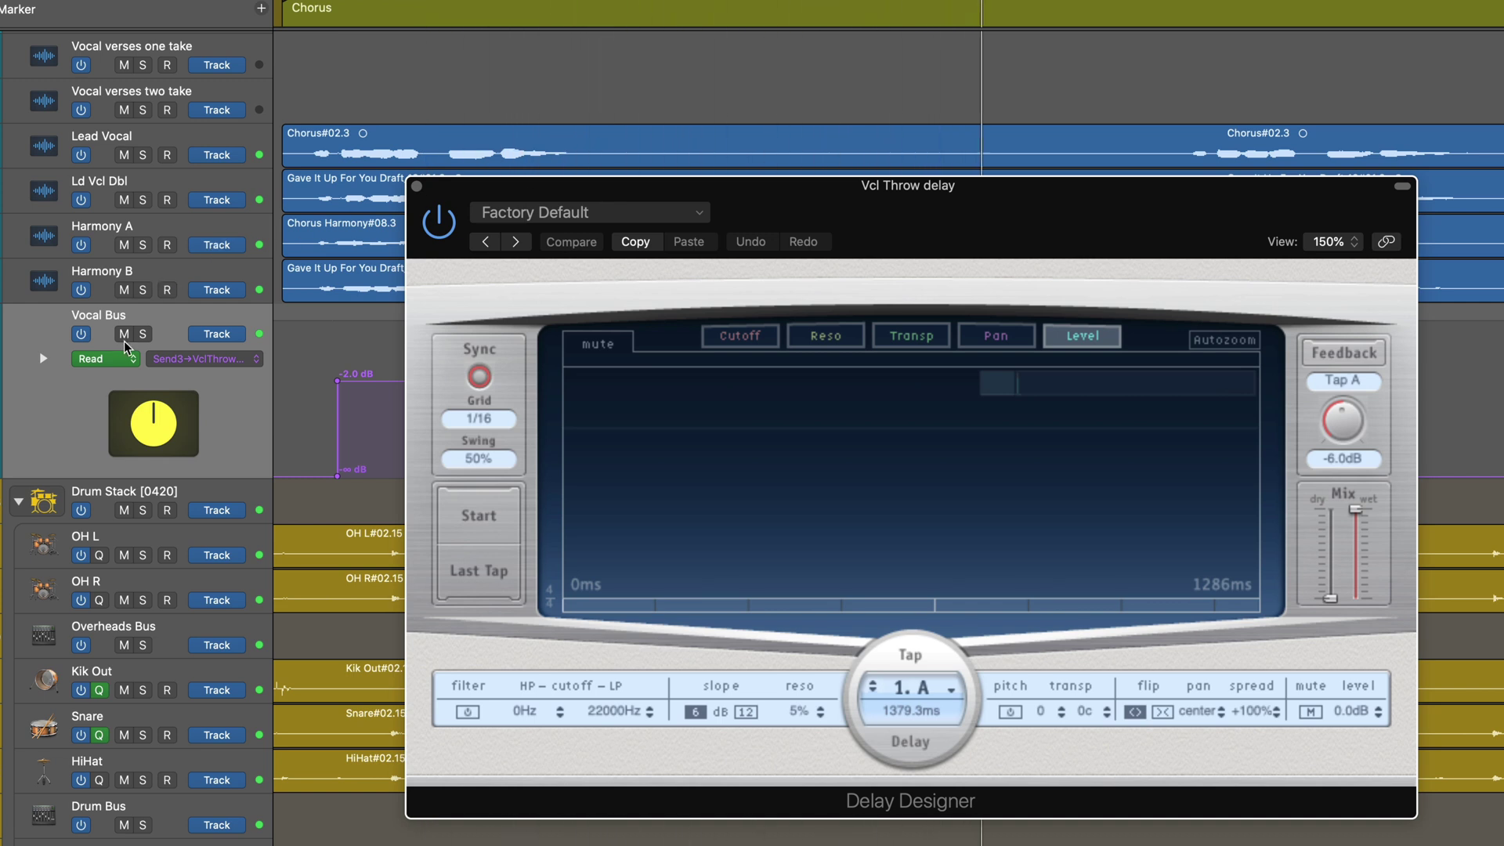
left_click(144, 334)
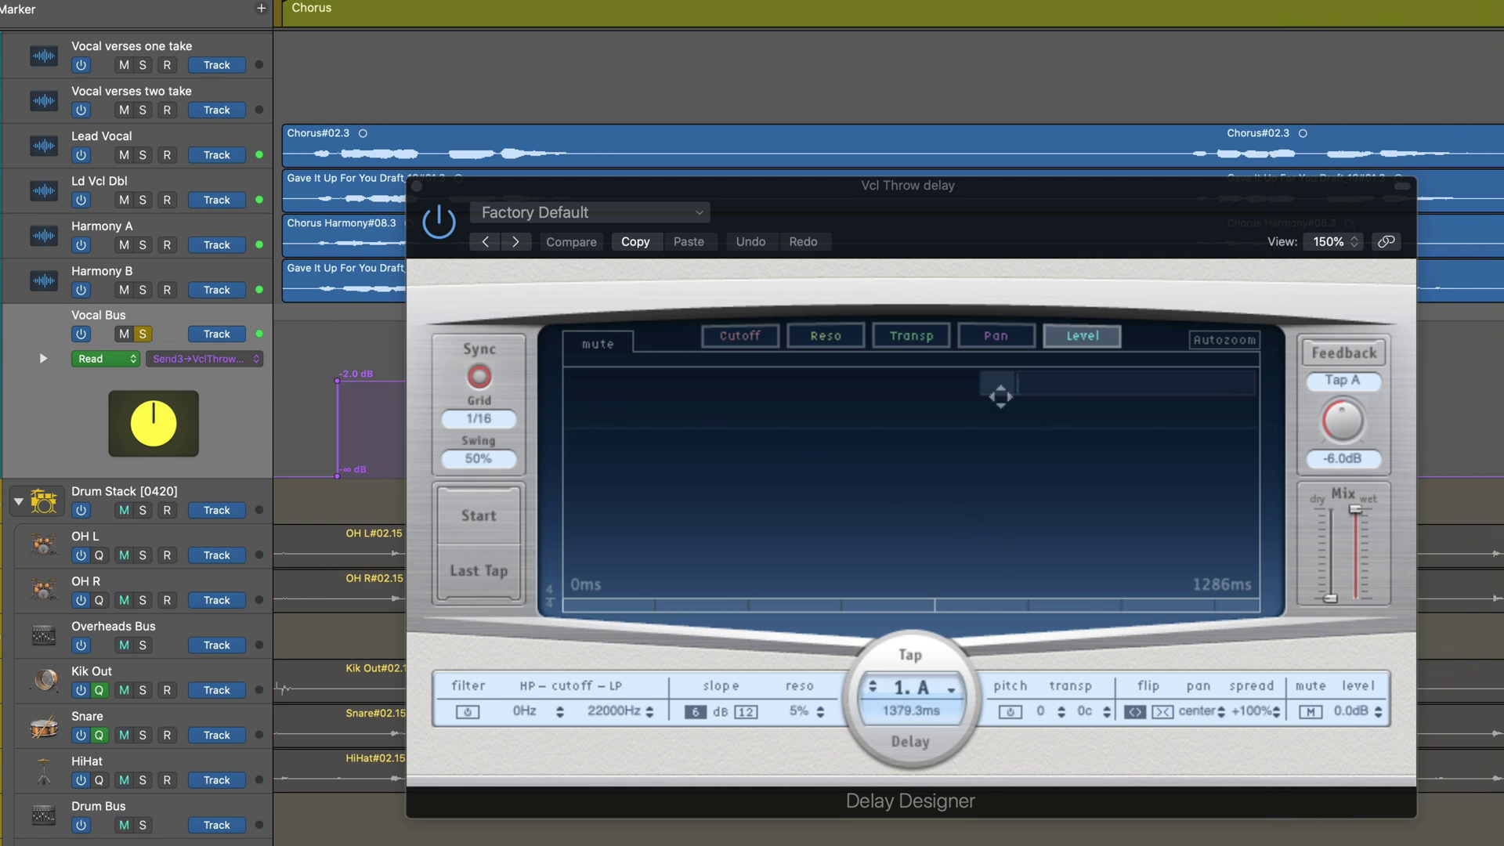
Add delay taps B to E after tap A, with C at 2413.8 ms and E at 3965.5 ms, and play the result.
left_click(1014, 389)
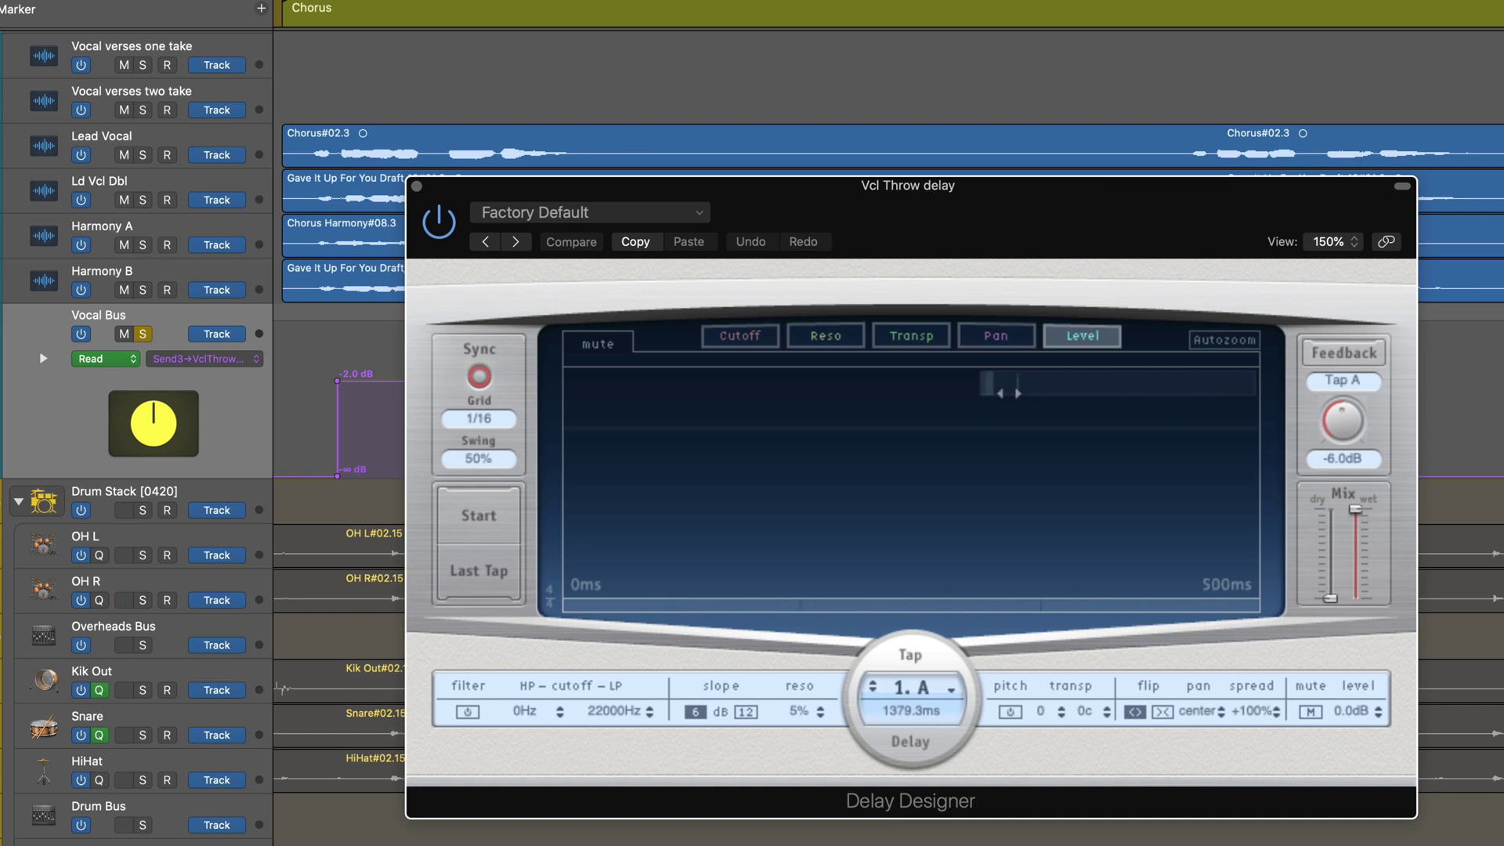
left_click_drag(1015, 389, 1053, 384)
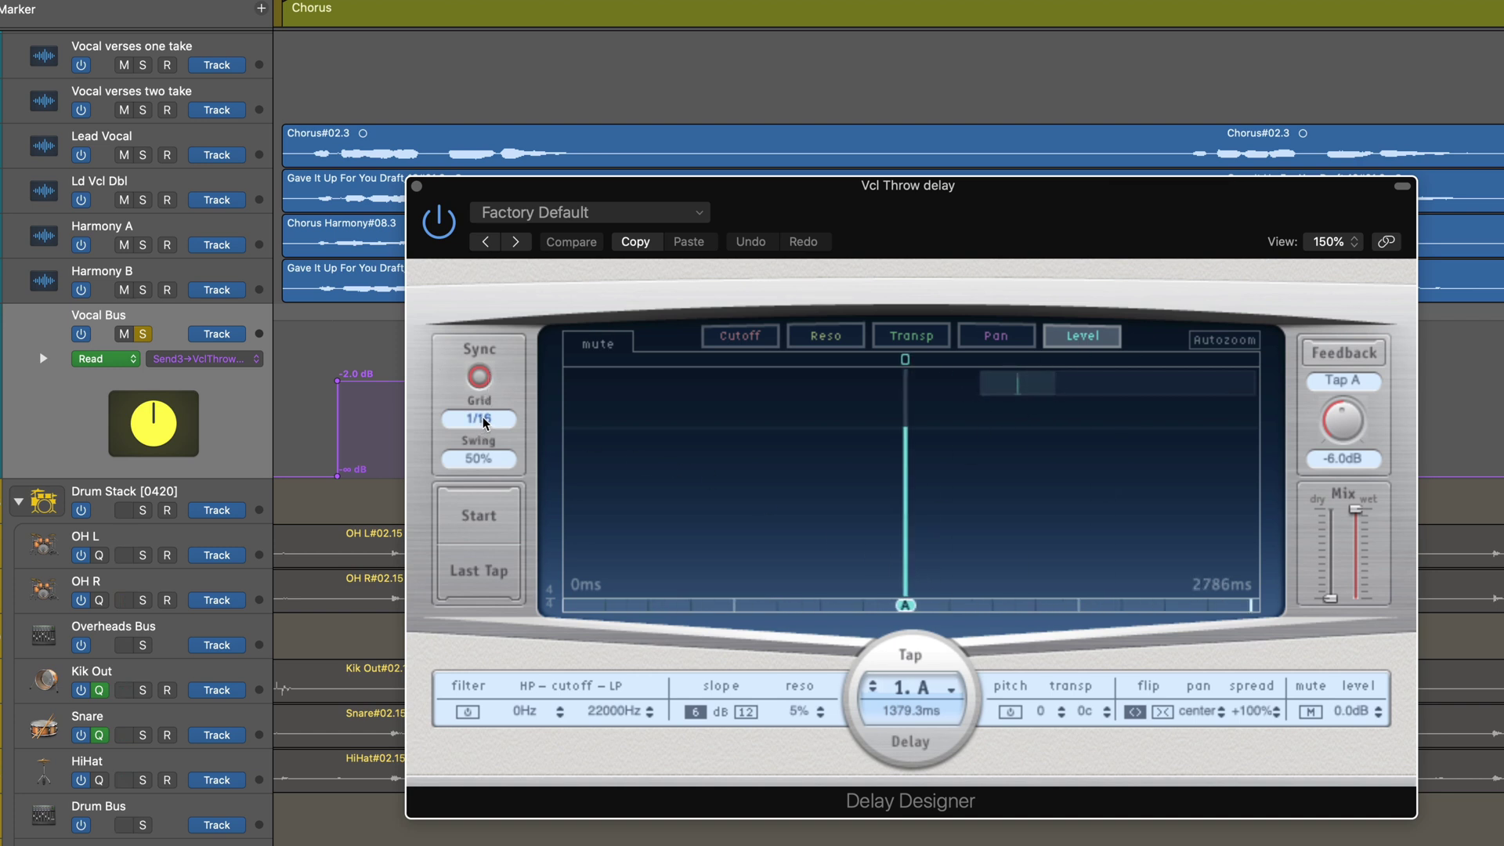
left_click(904, 604)
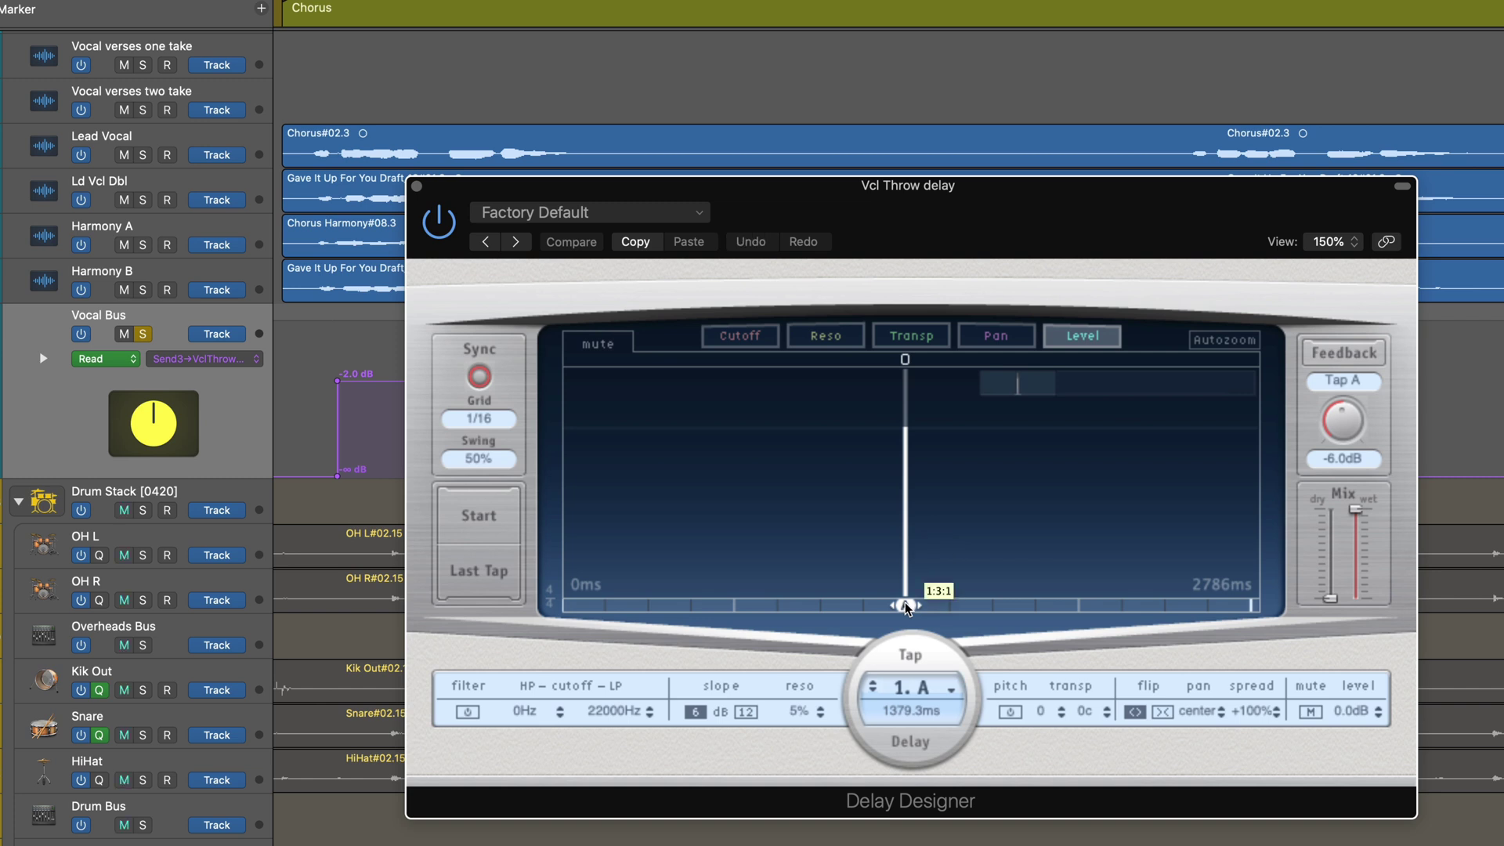
left_click_drag(937, 605, 971, 623)
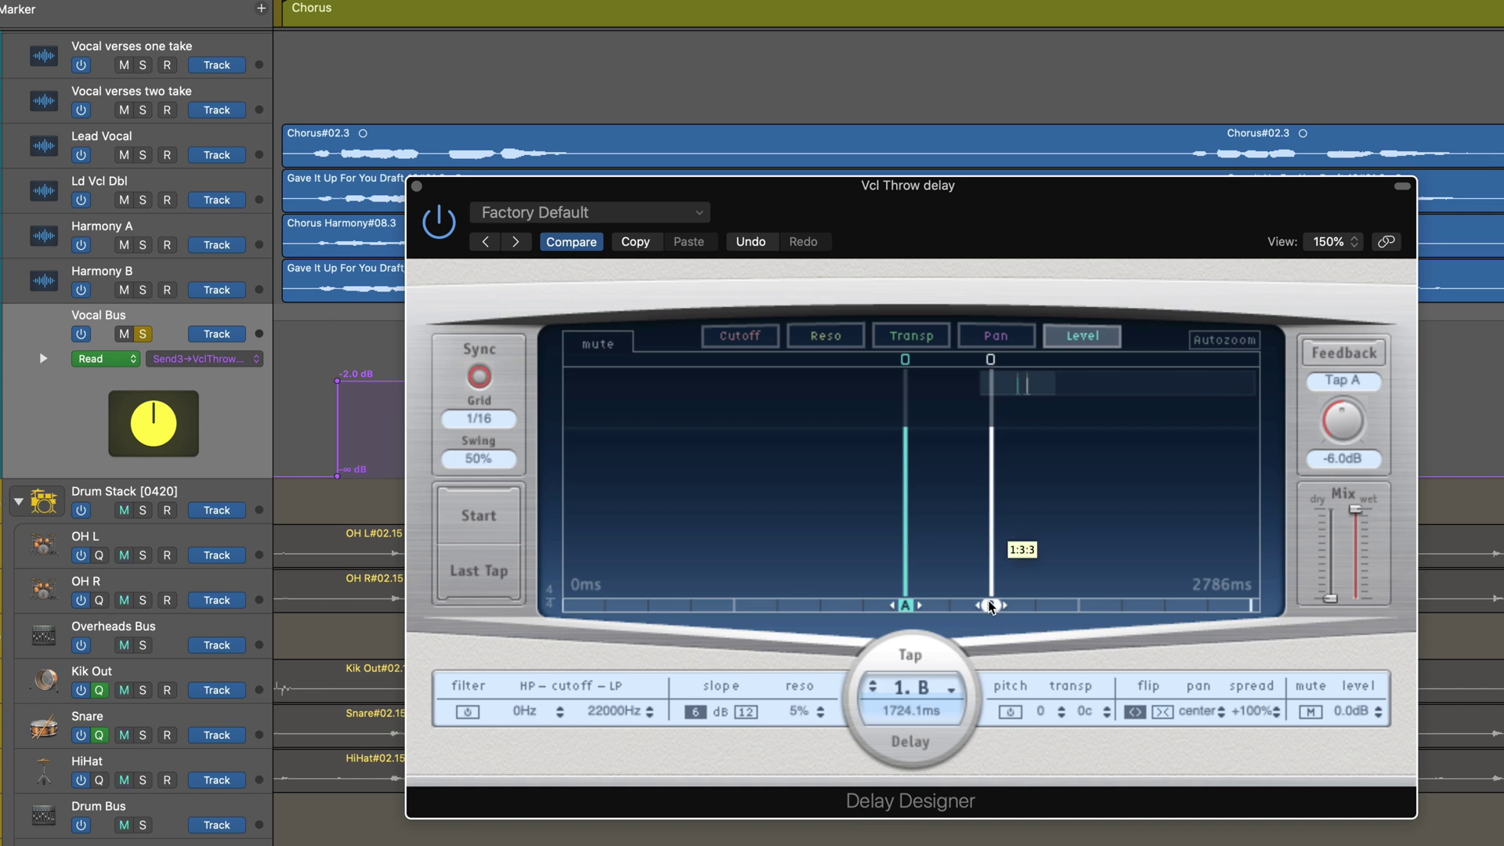
left_click_drag(986, 606, 1162, 610)
left_click(1120, 608)
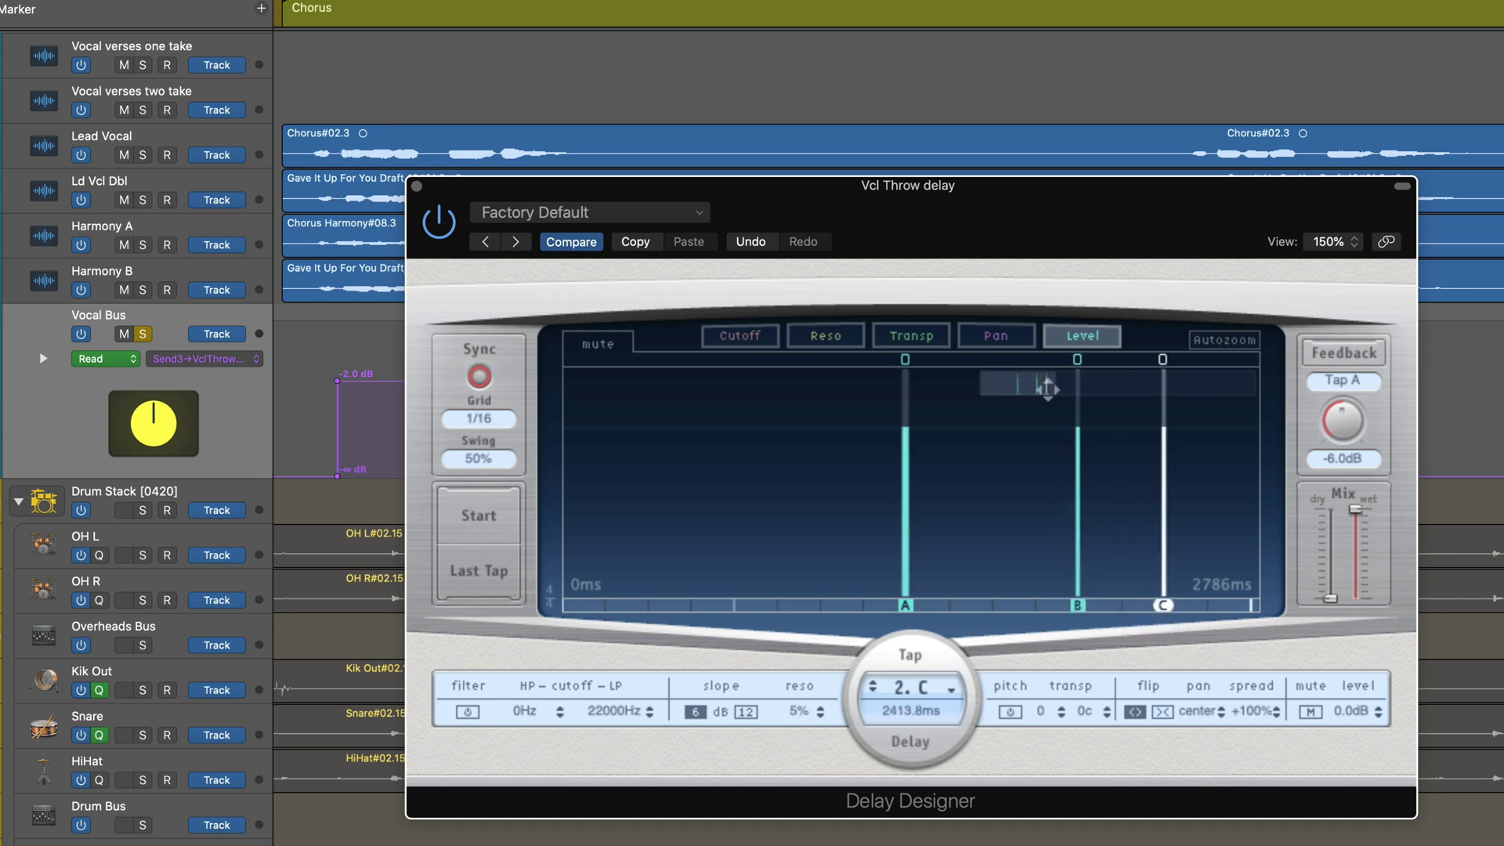
left_click_drag(1007, 383, 1065, 389)
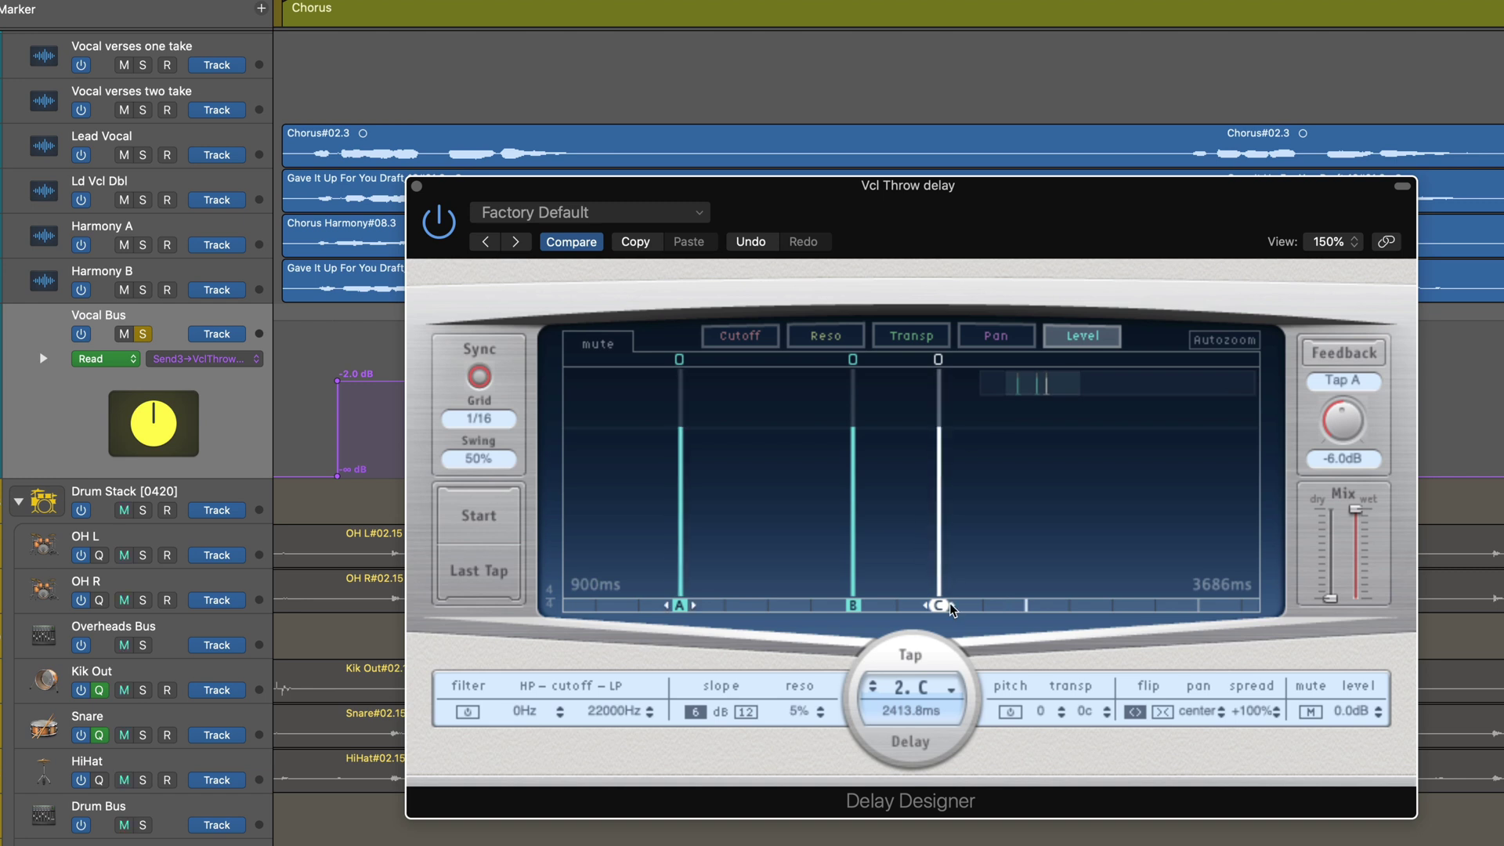
left_click_drag(982, 604, 1076, 609)
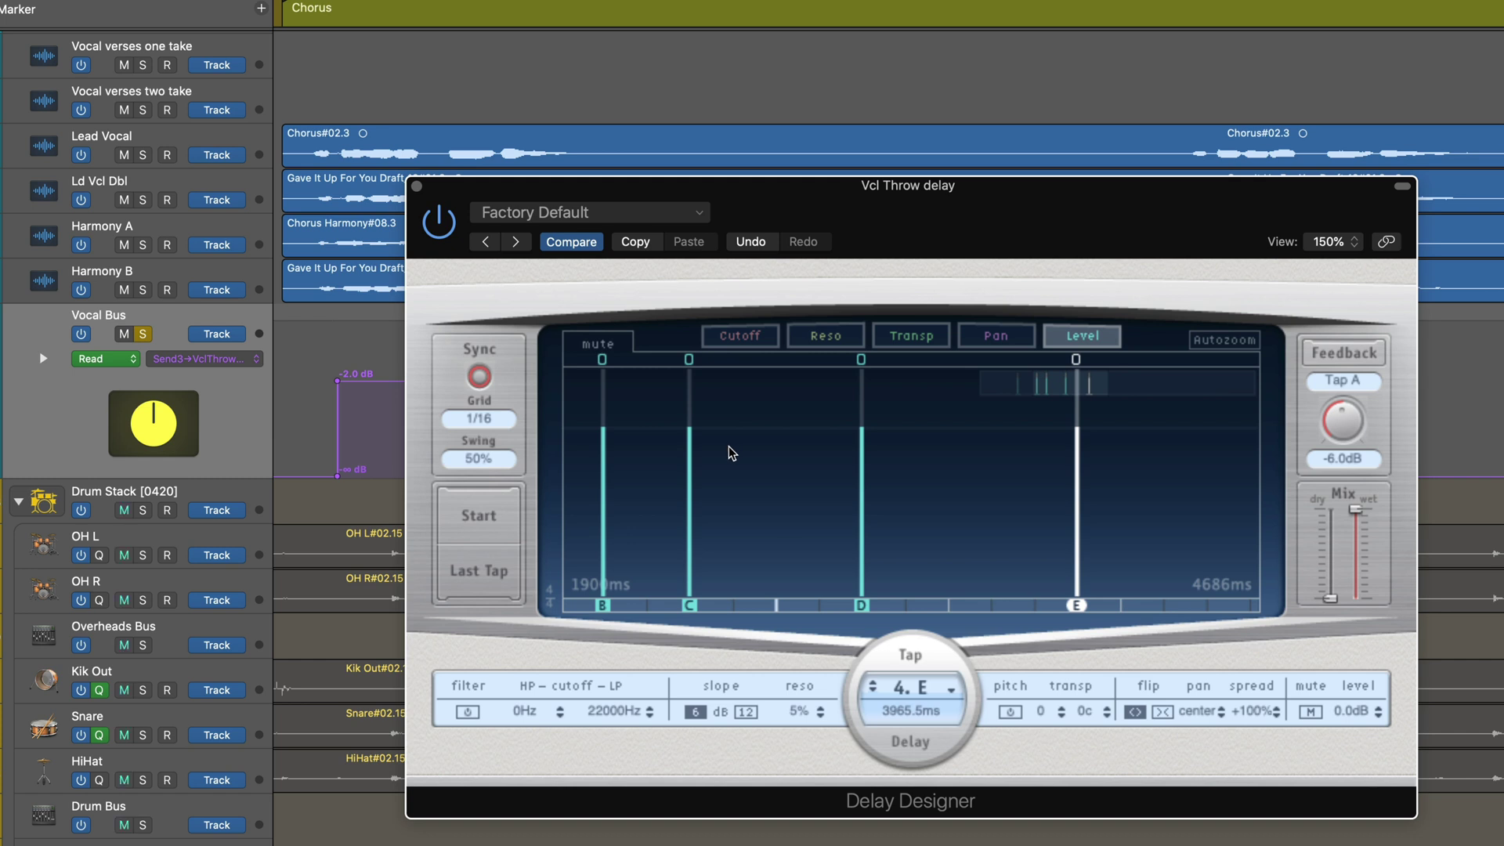
key("space")
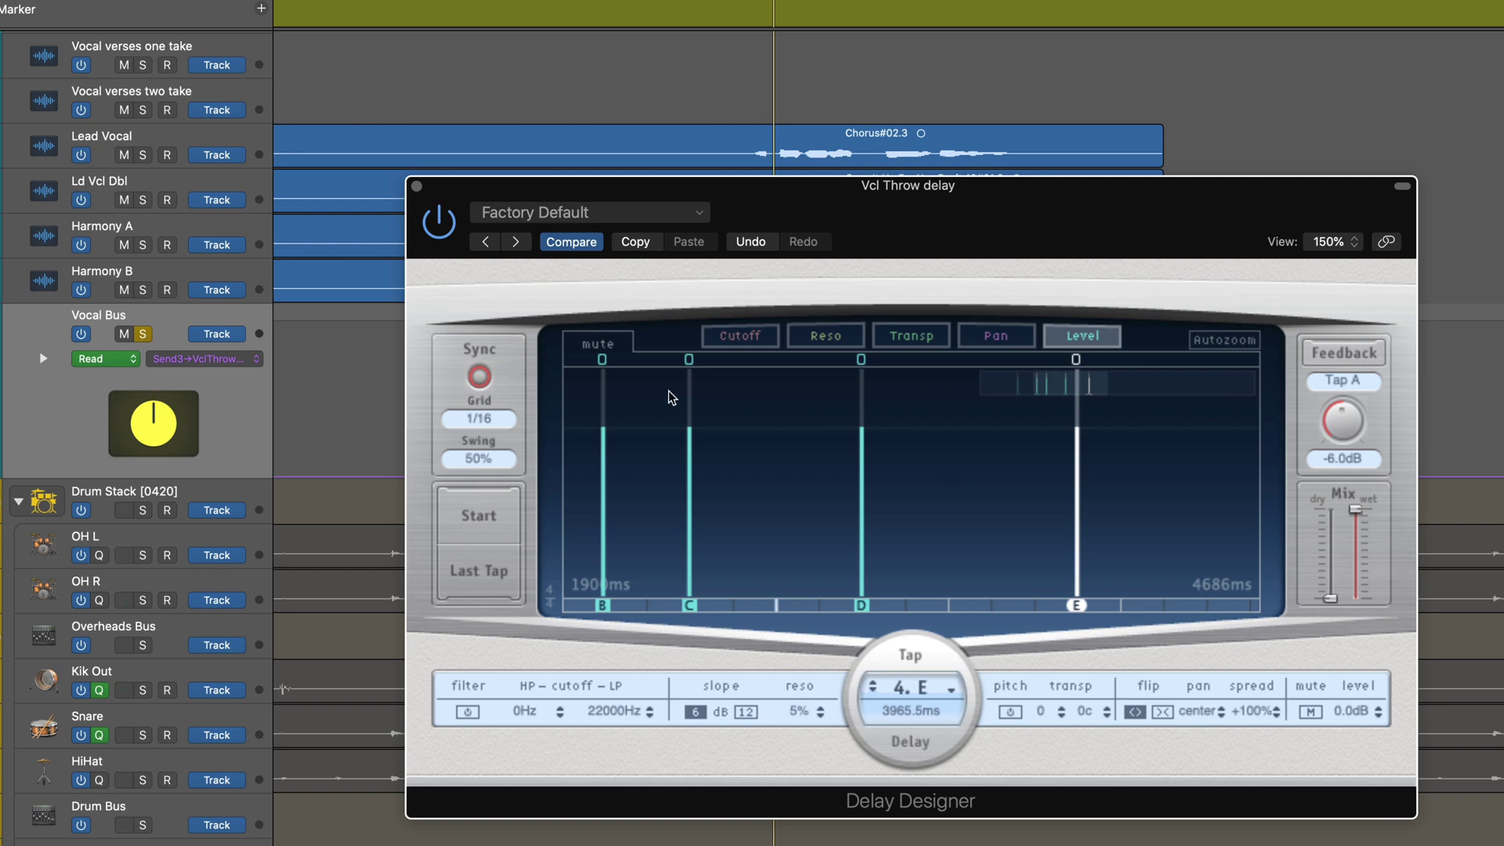
Turn off the delay's sync, add taps F and G just before tap D, and lower both new taps' levels.
left_click(479, 377)
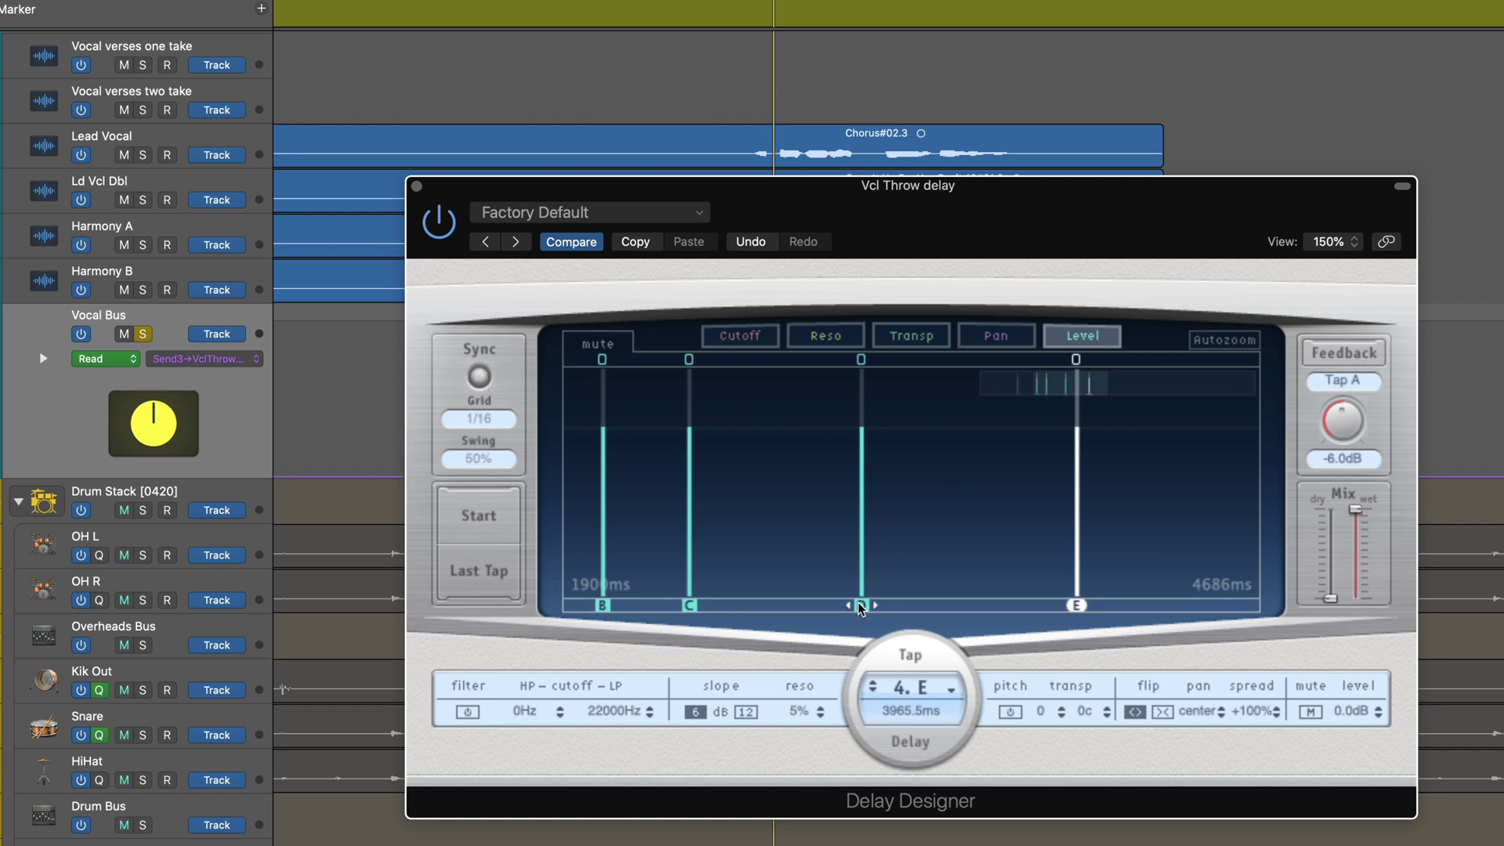
left_click_drag(862, 608, 837, 608)
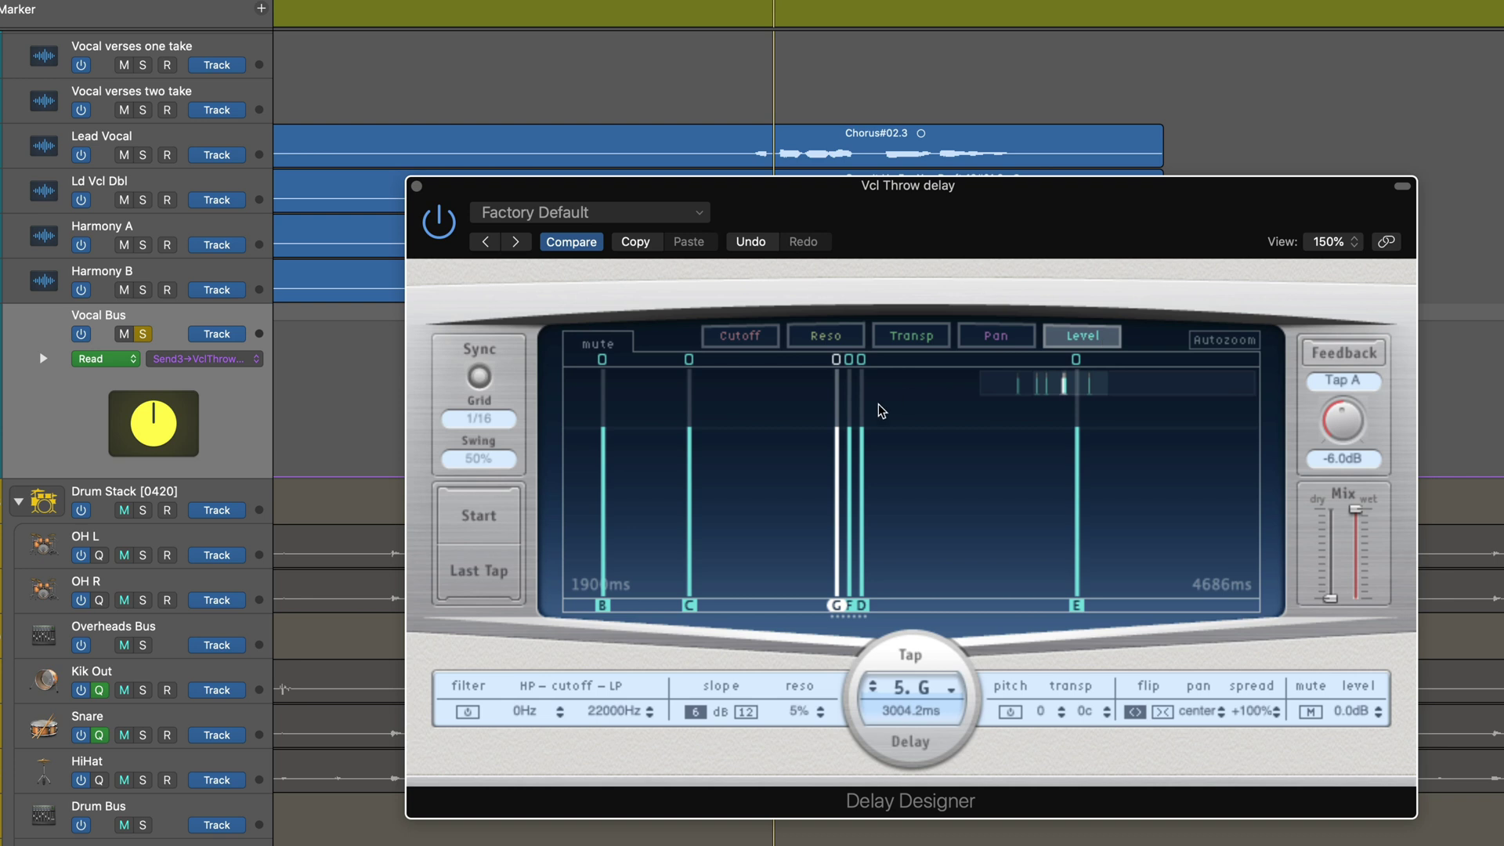
left_click_drag(802, 441, 846, 492)
Add two closely spaced taps just before tap E, at 3921.4 ms and 3877.3 ms.
left_click(1077, 605)
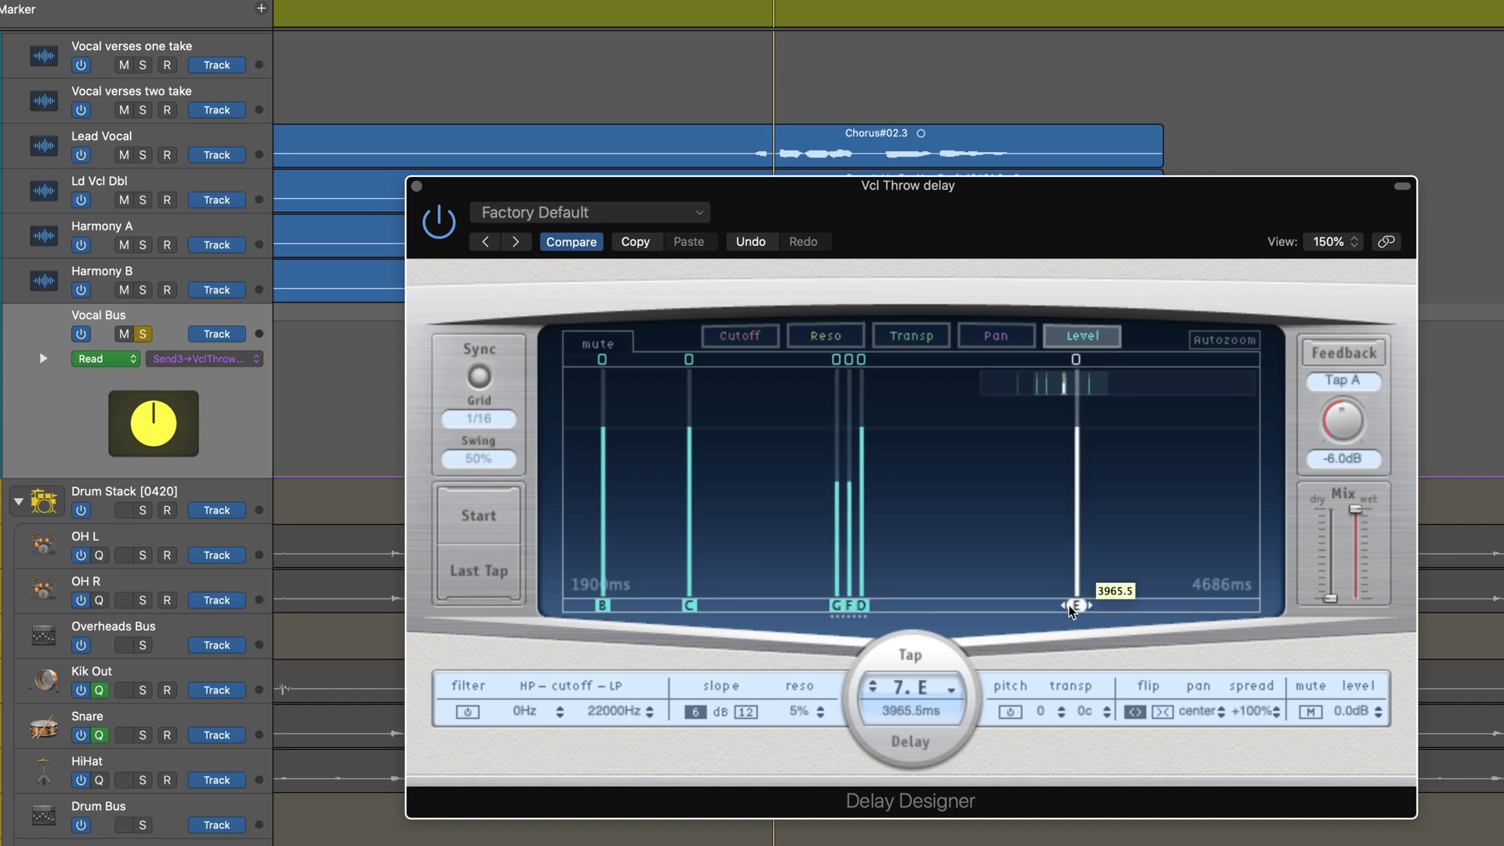
left_click(1059, 606)
left_click_drag(1064, 602, 1066, 603)
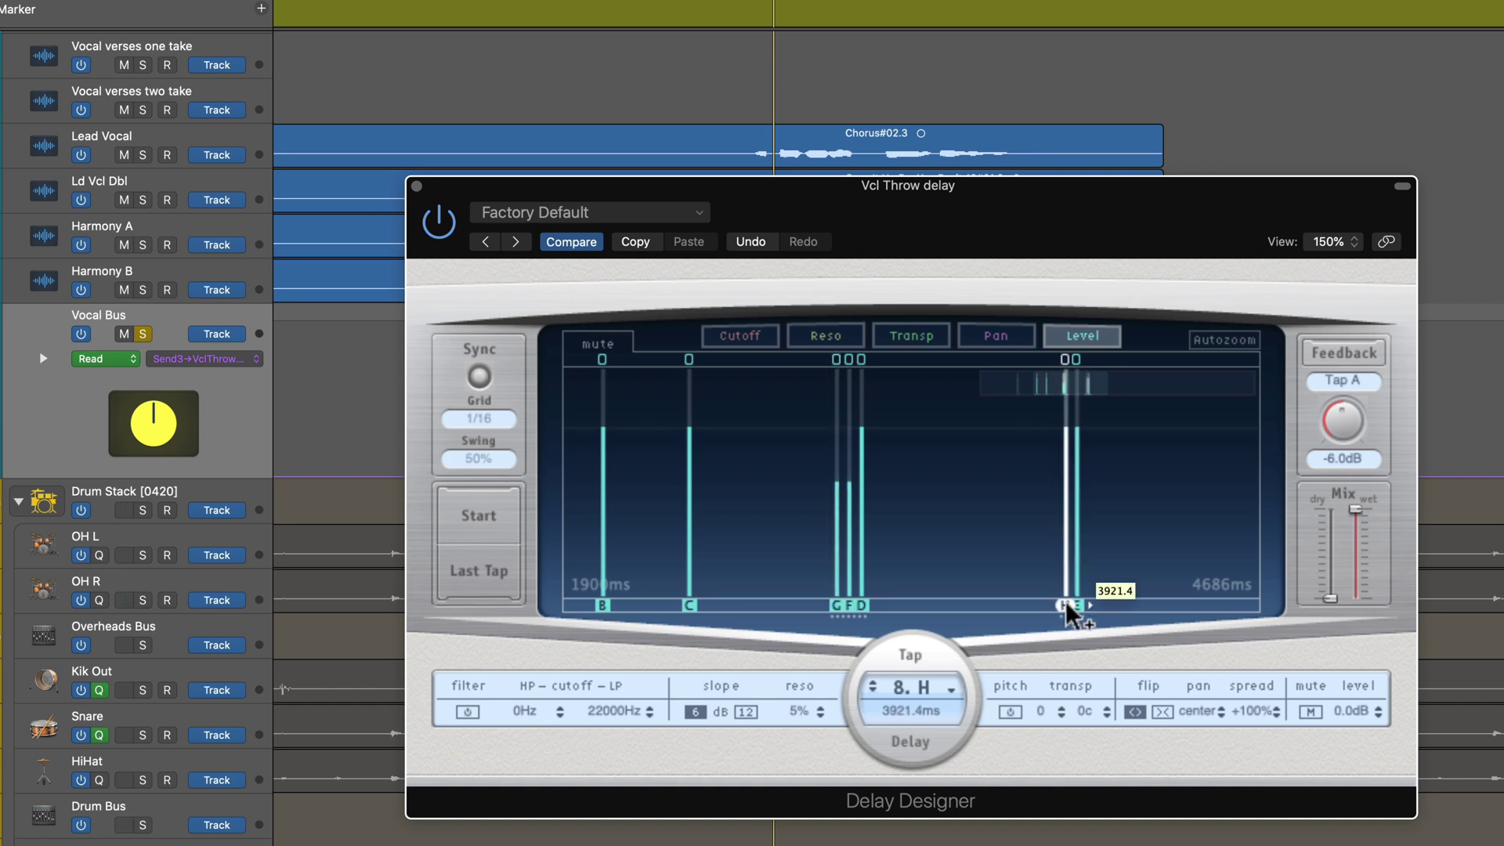
left_click(1053, 601)
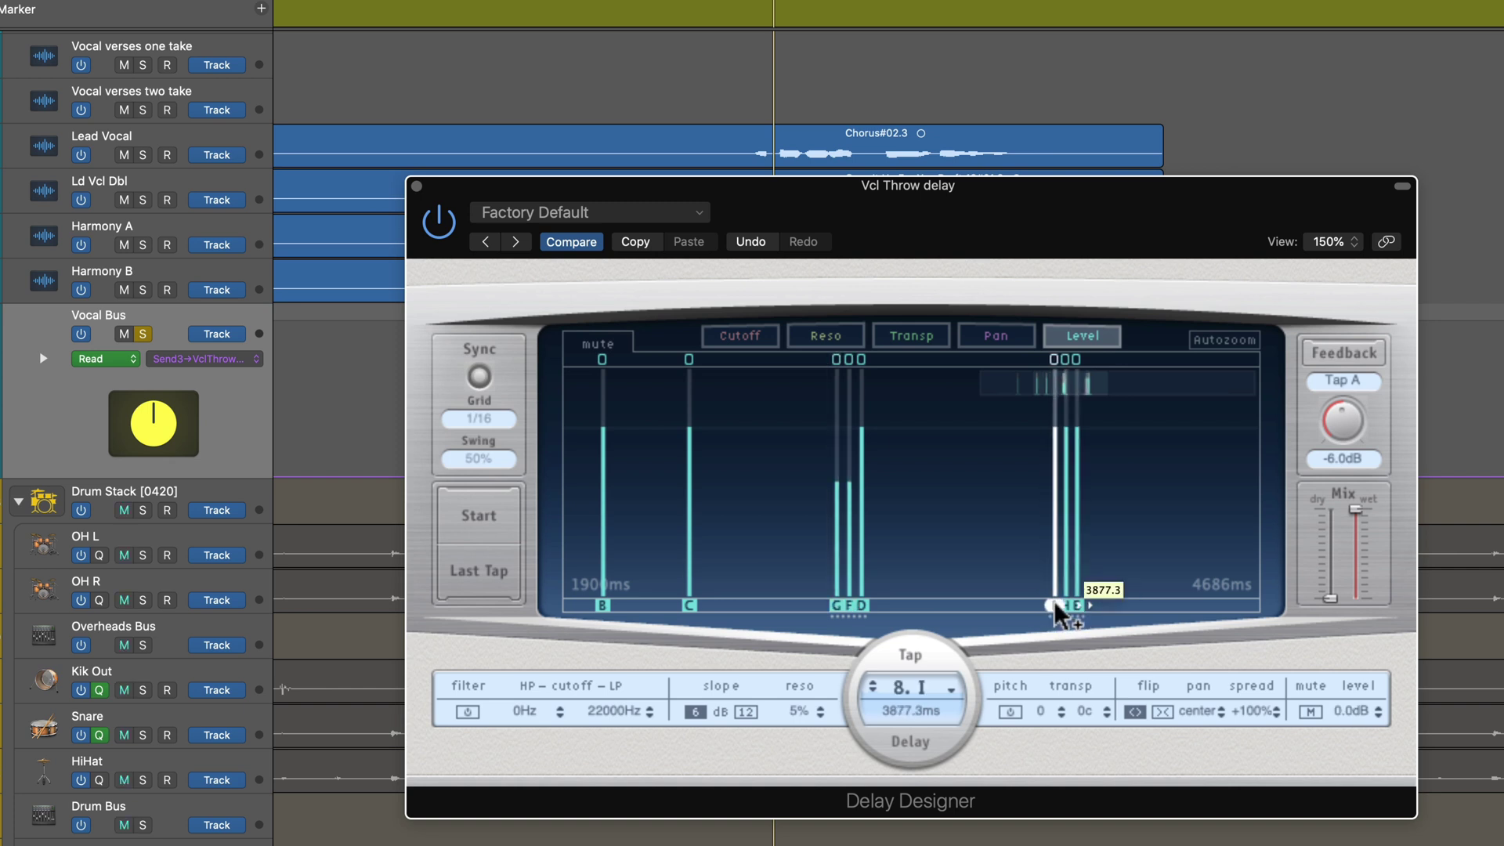
Add tap J just before tap I, lower taps H, I and J to -5.0 dB, and move J to 3838.7 ms.
left_click_drag(1042, 603, 1069, 567)
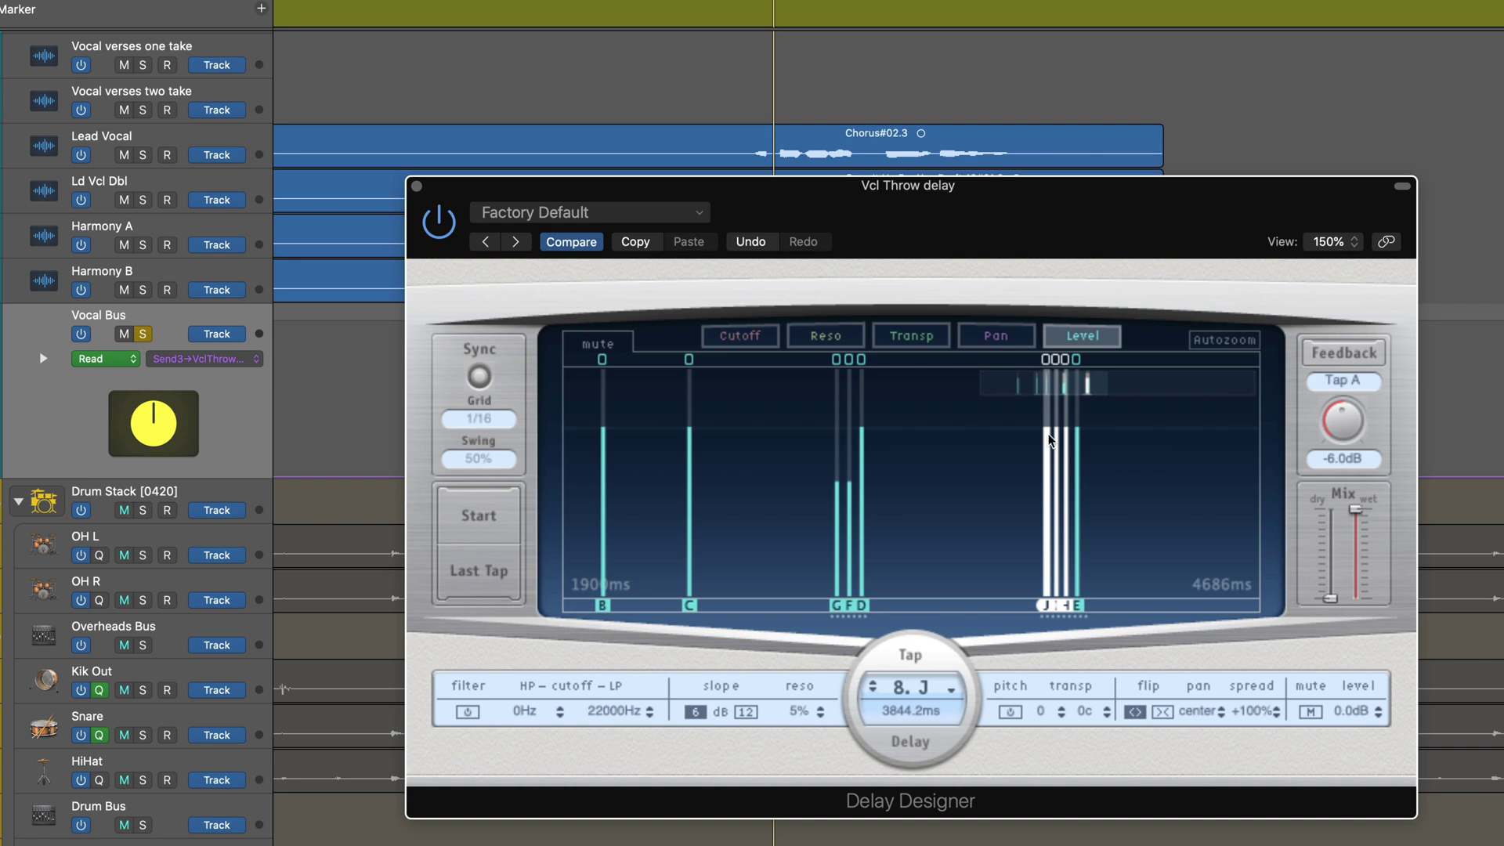
left_click_drag(1051, 437, 1040, 476)
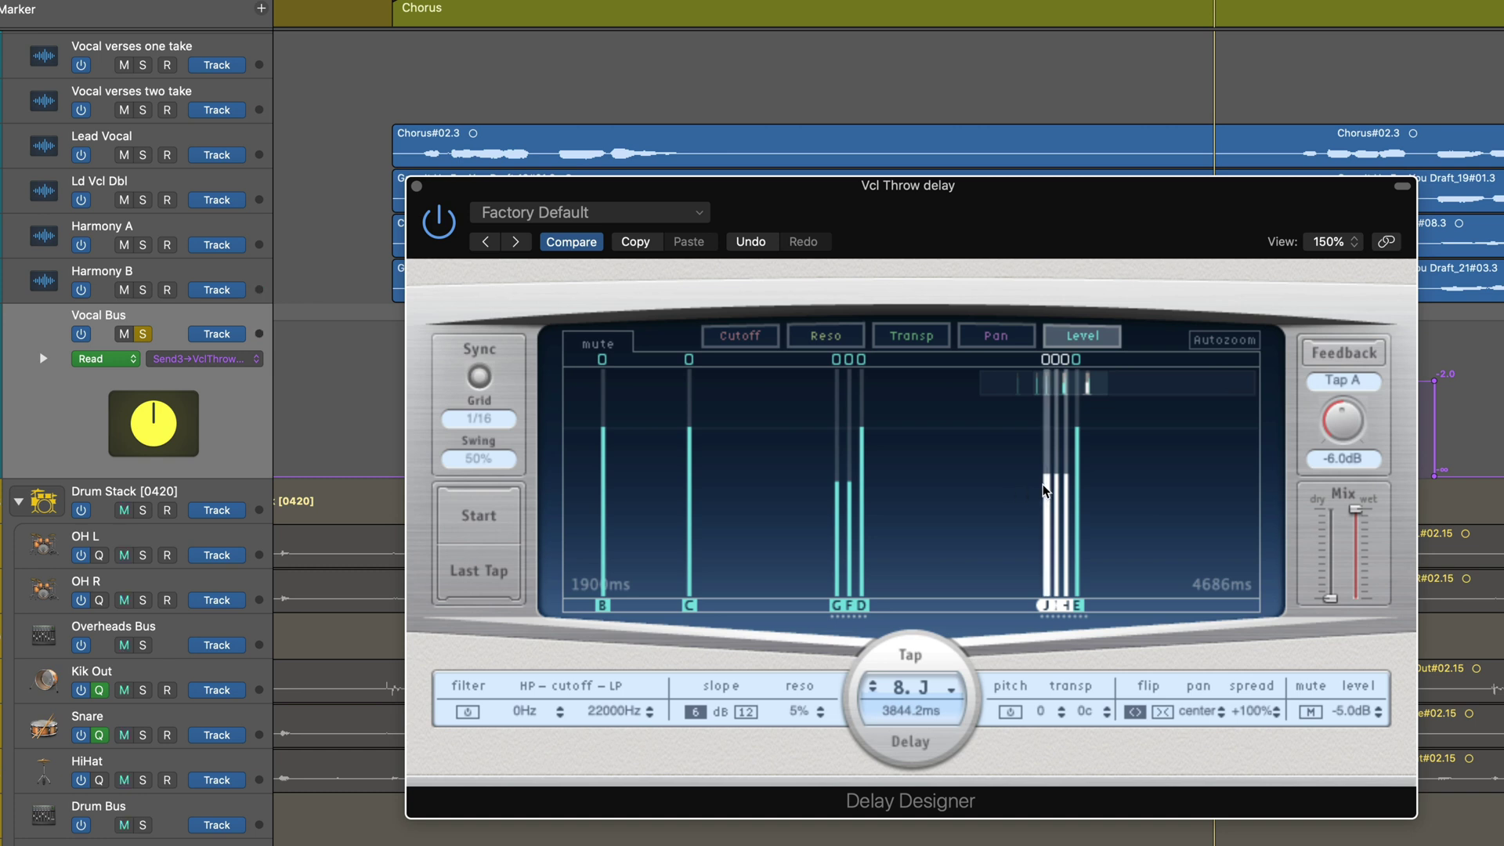
left_click(1043, 607)
left_click_drag(1044, 608, 1043, 608)
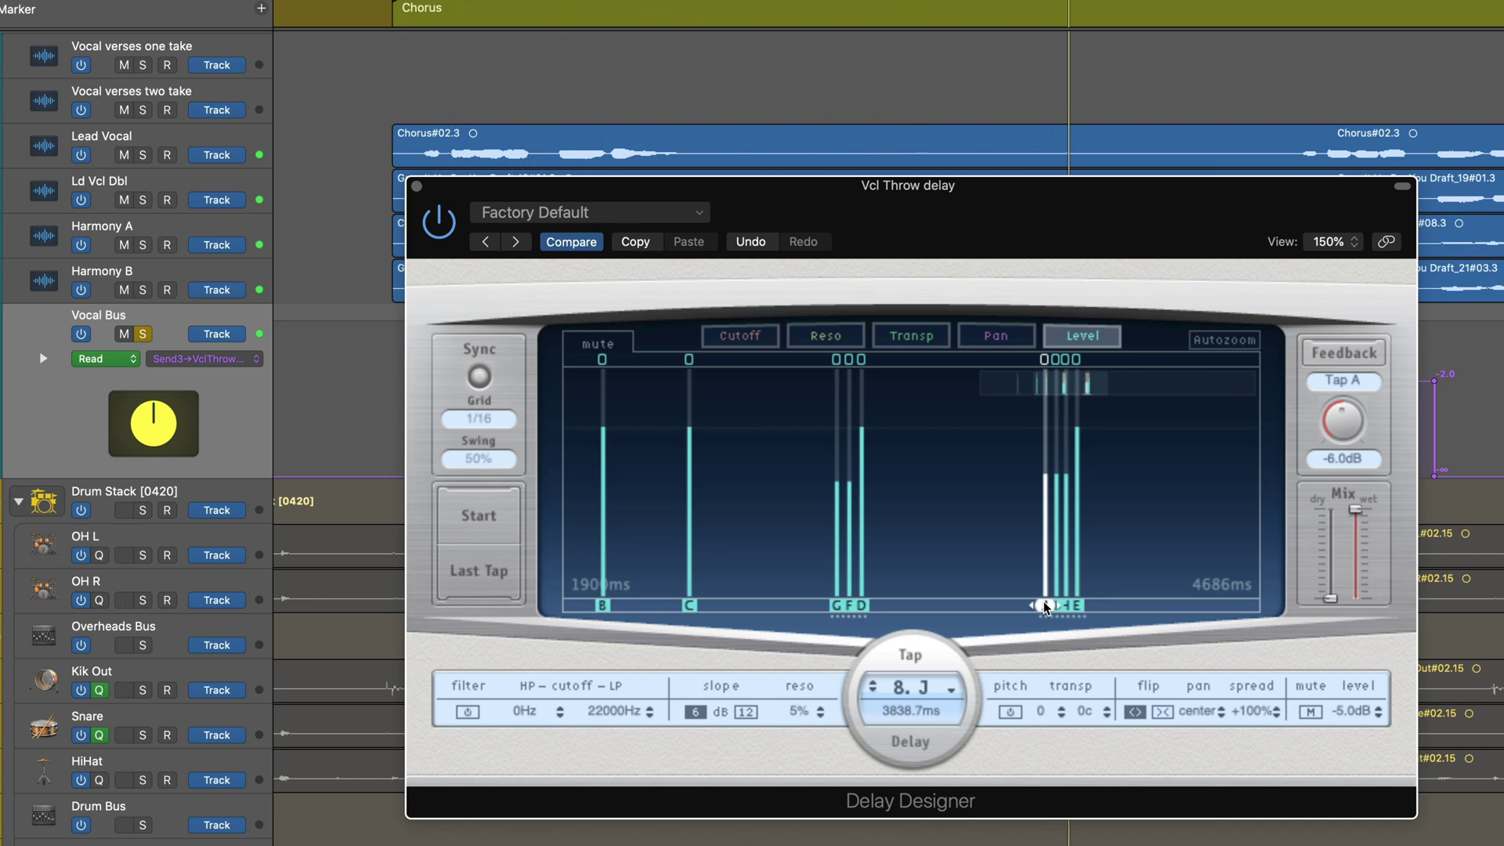
Filter tap B with a 120 Hz high-pass and 2350 Hz low-pass, and set tap C's low-pass cutoff to 3600 Hz.
left_click(750, 335)
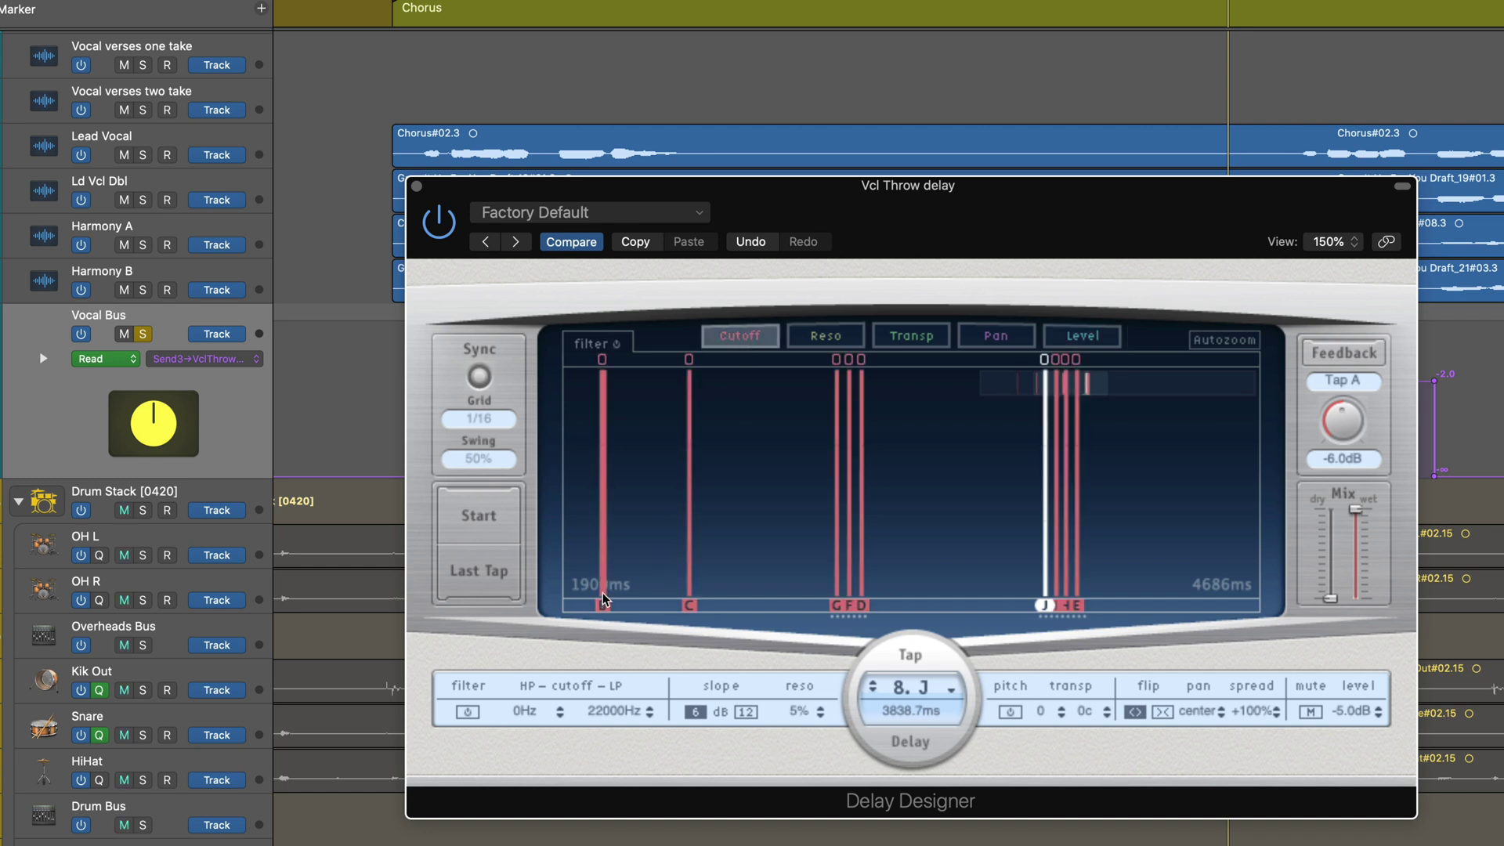
left_click_drag(603, 592, 603, 479)
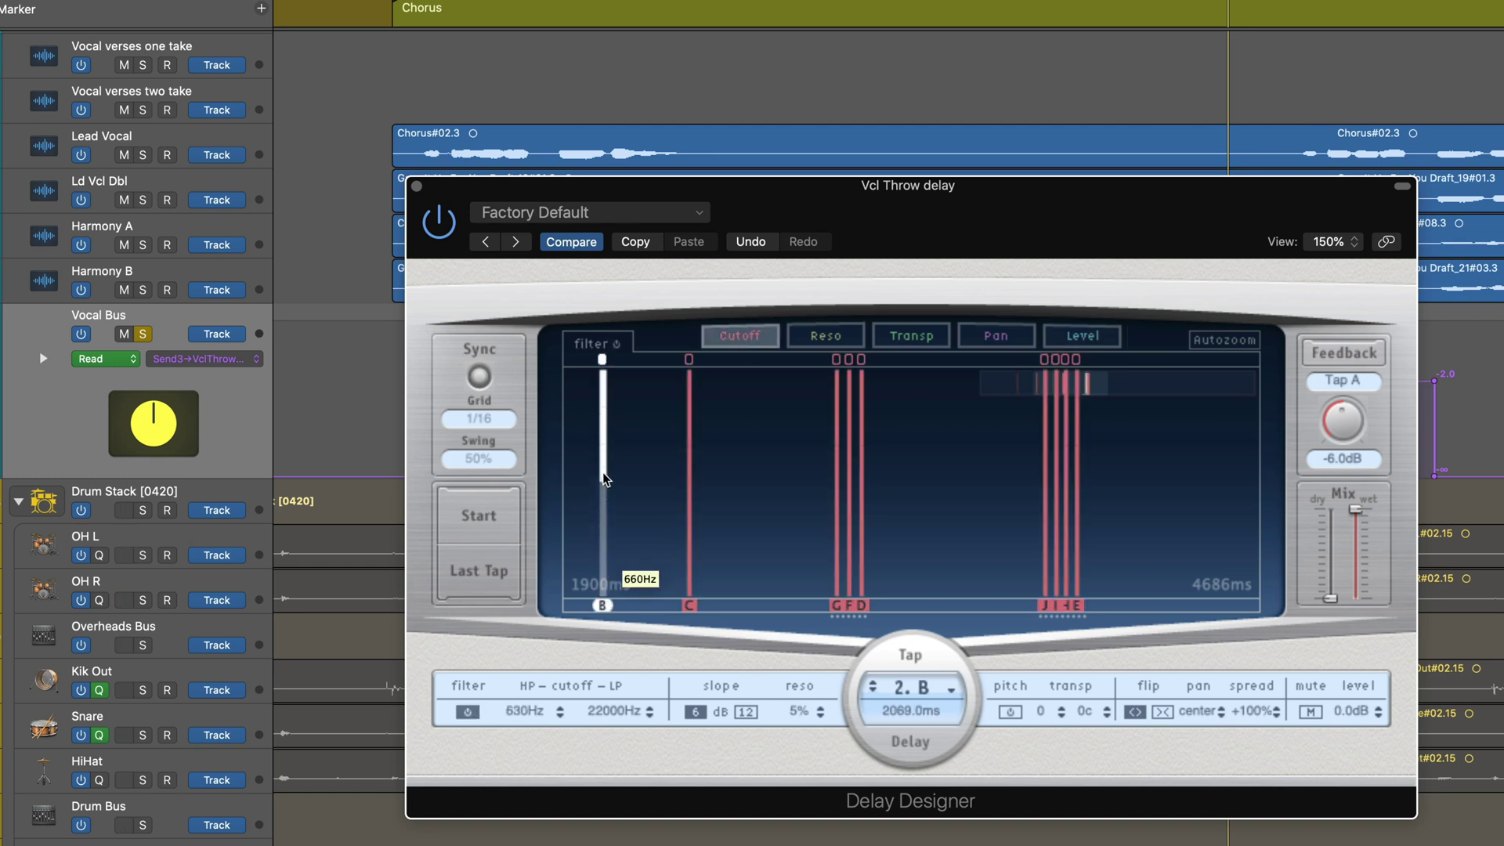
left_click_drag(523, 711, 531, 684)
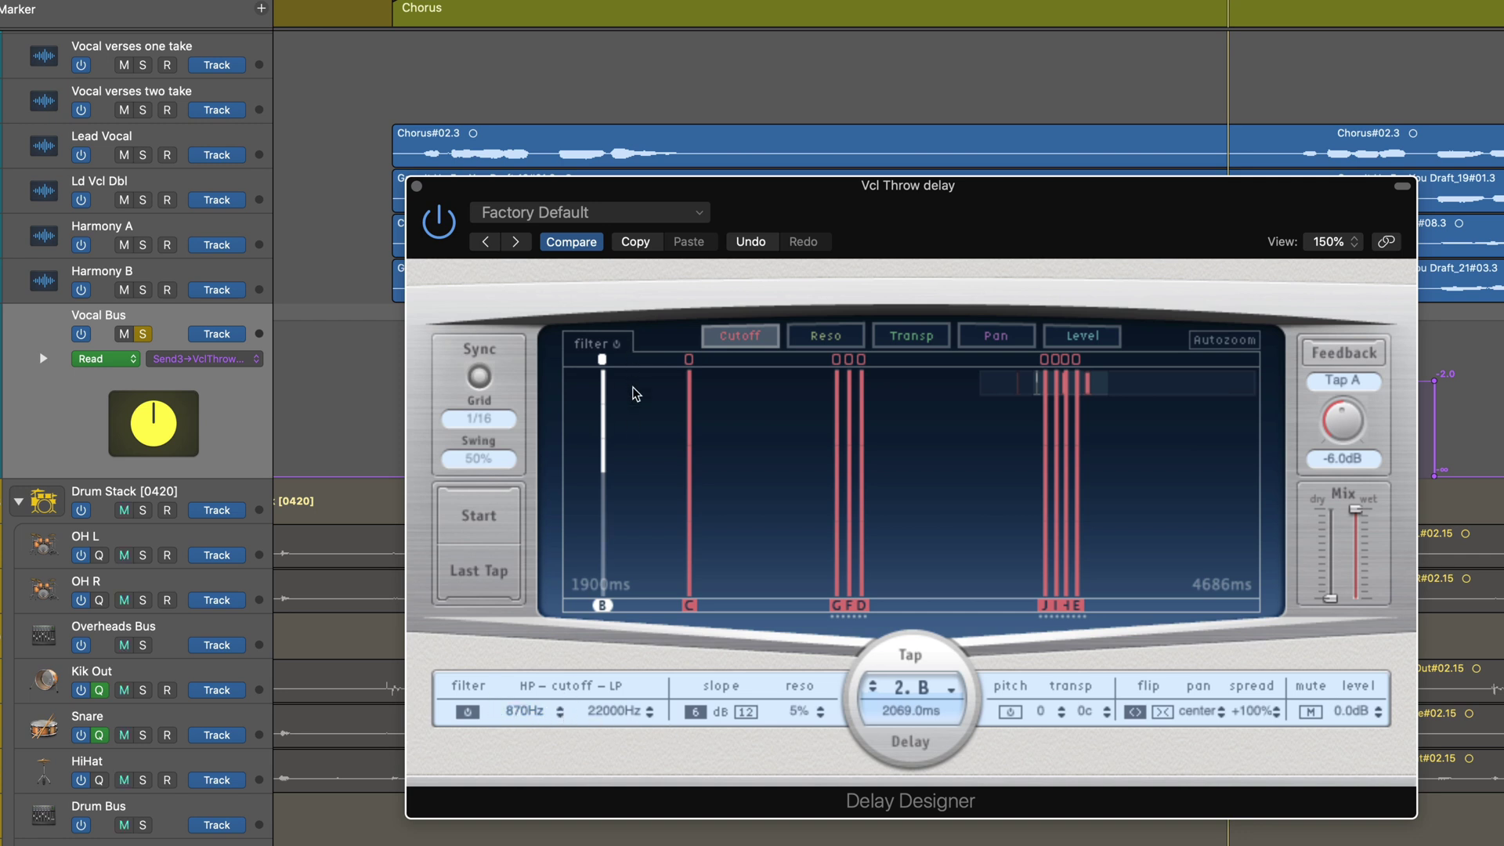
left_click_drag(600, 462, 607, 438)
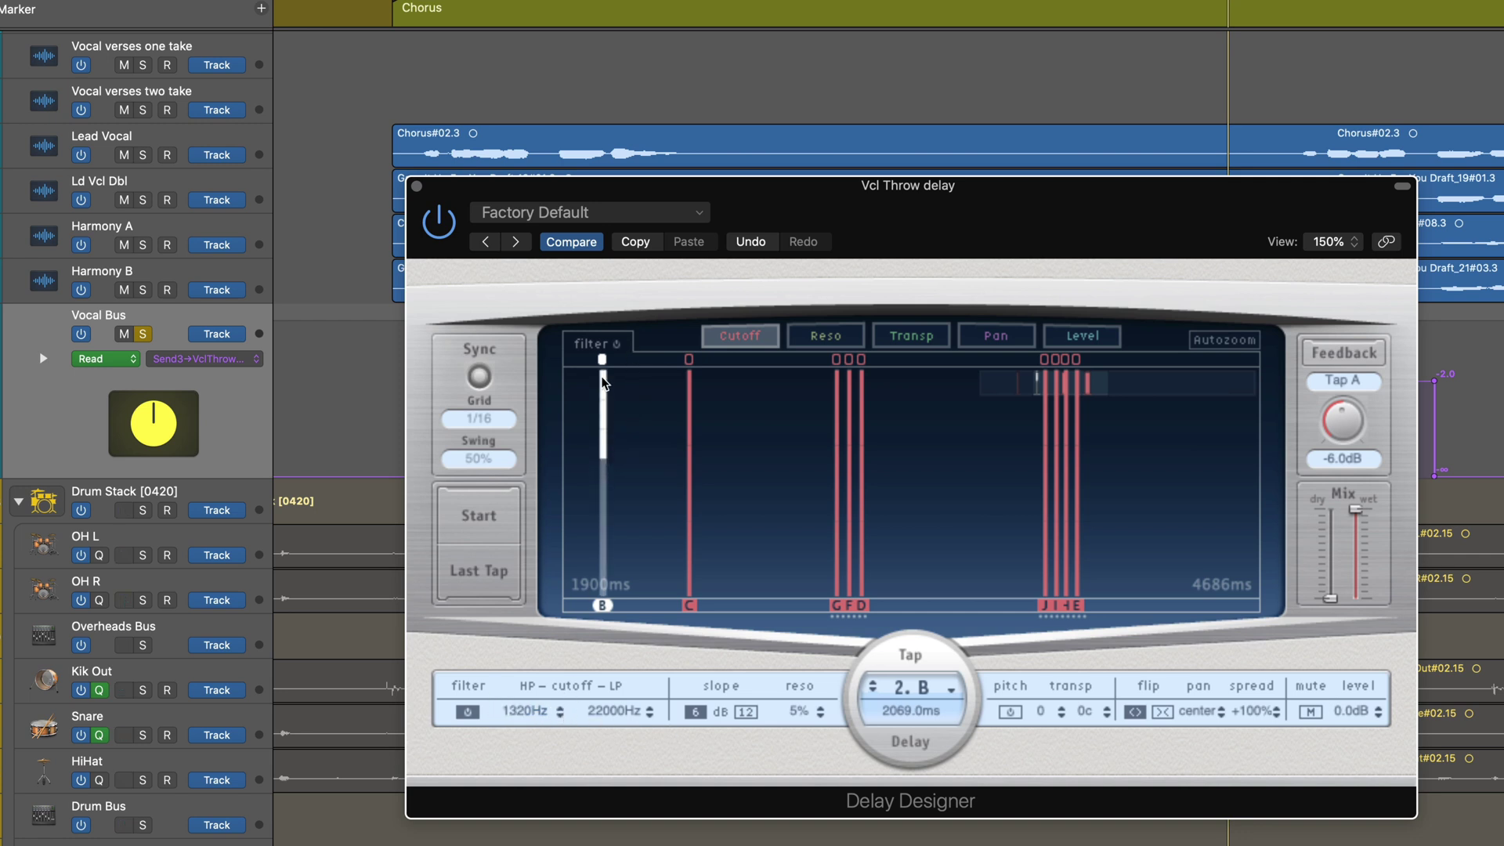
left_click_drag(603, 375, 598, 540)
left_click_drag(608, 417, 603, 437)
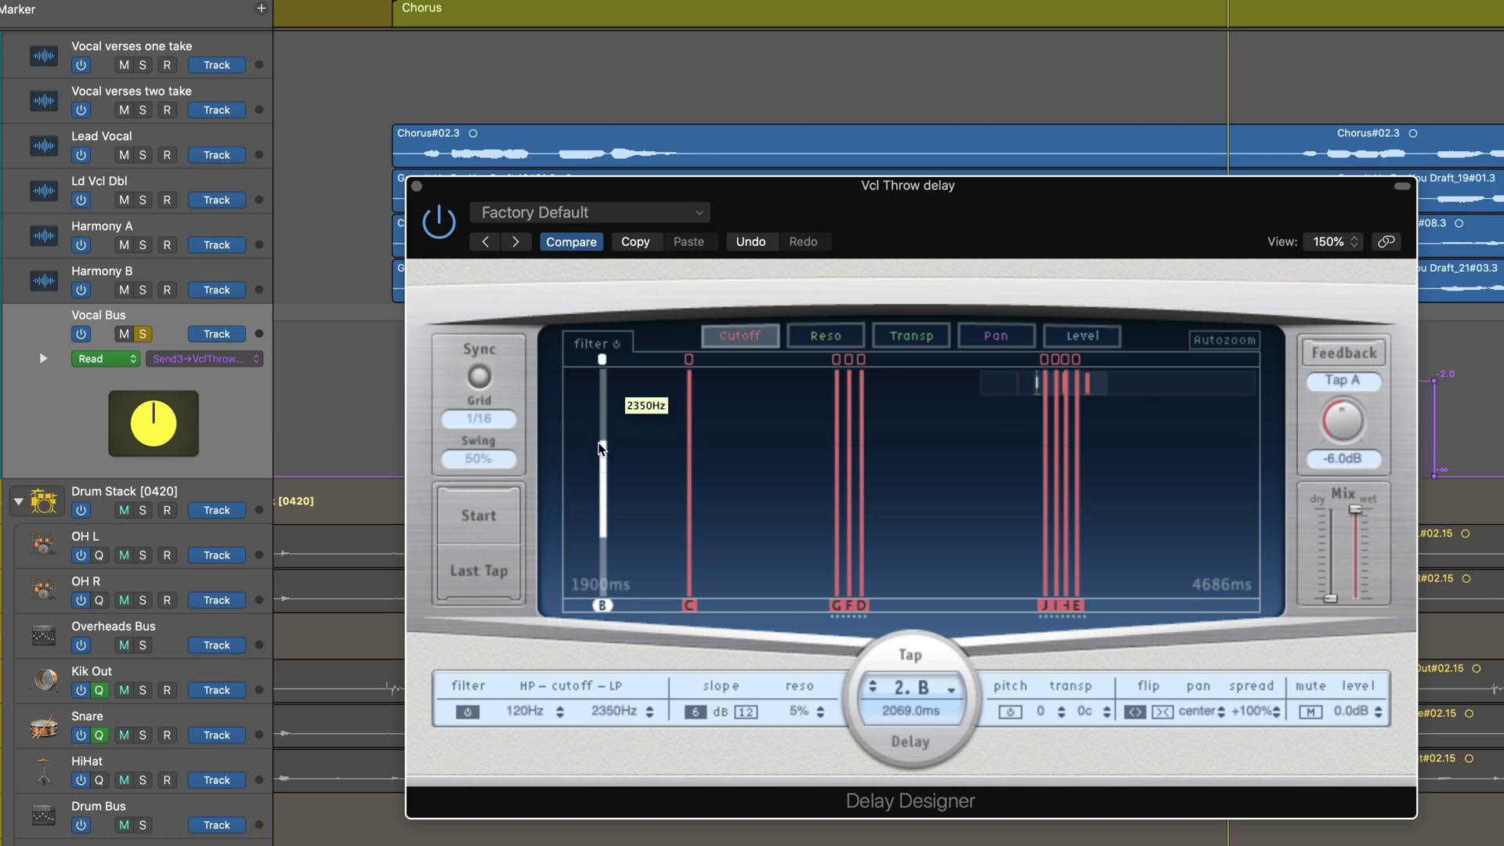
left_click(684, 393)
left_click_drag(686, 388, 689, 430)
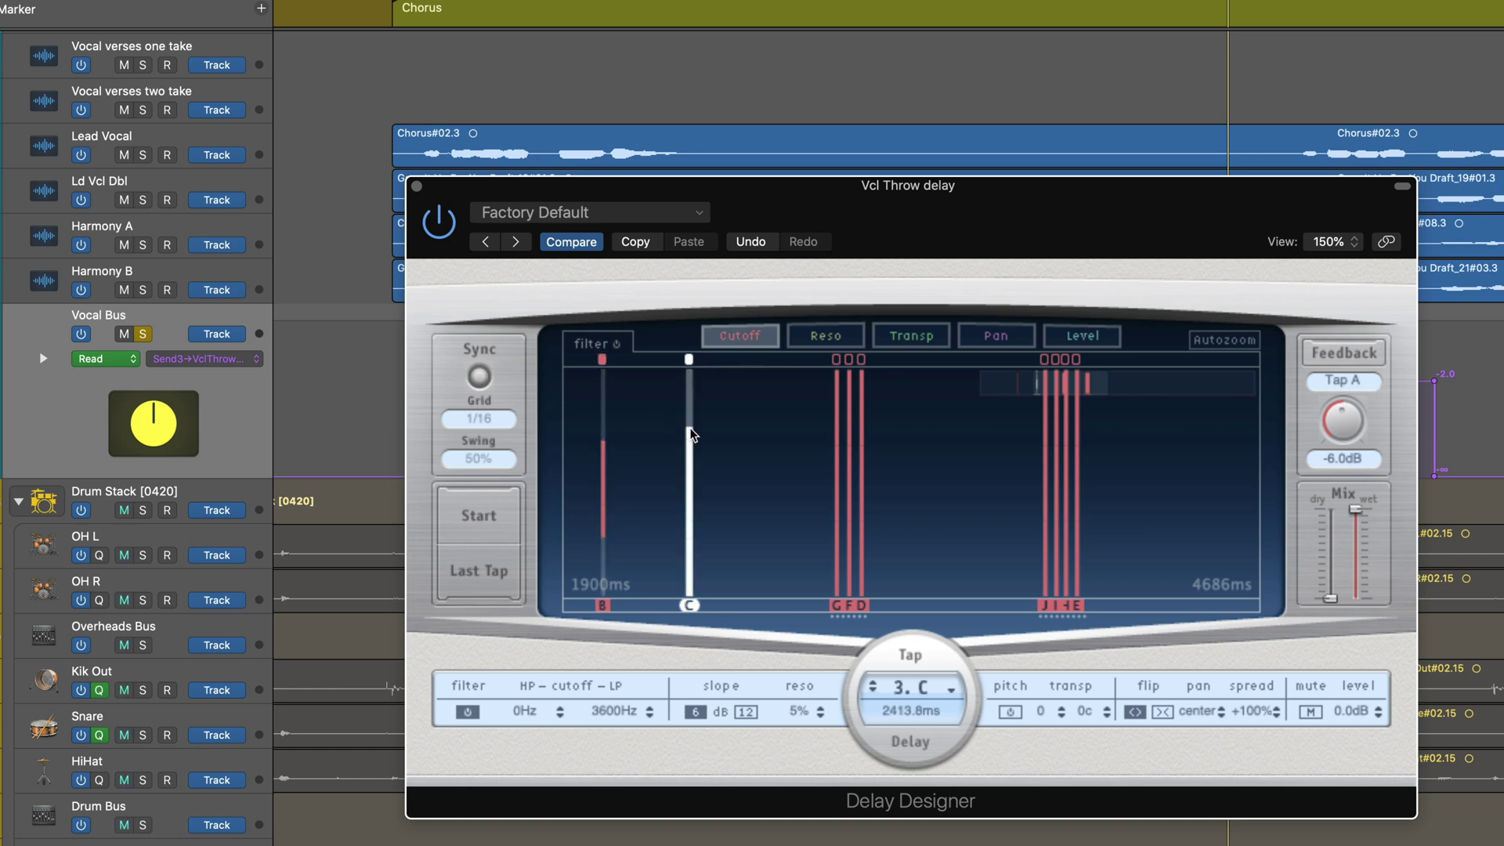
Filter taps G and F with cutoffs of 2550 Hz and 11800 Hz, and set a 3250 Hz high-pass on taps J, I and H.
left_click(834, 540)
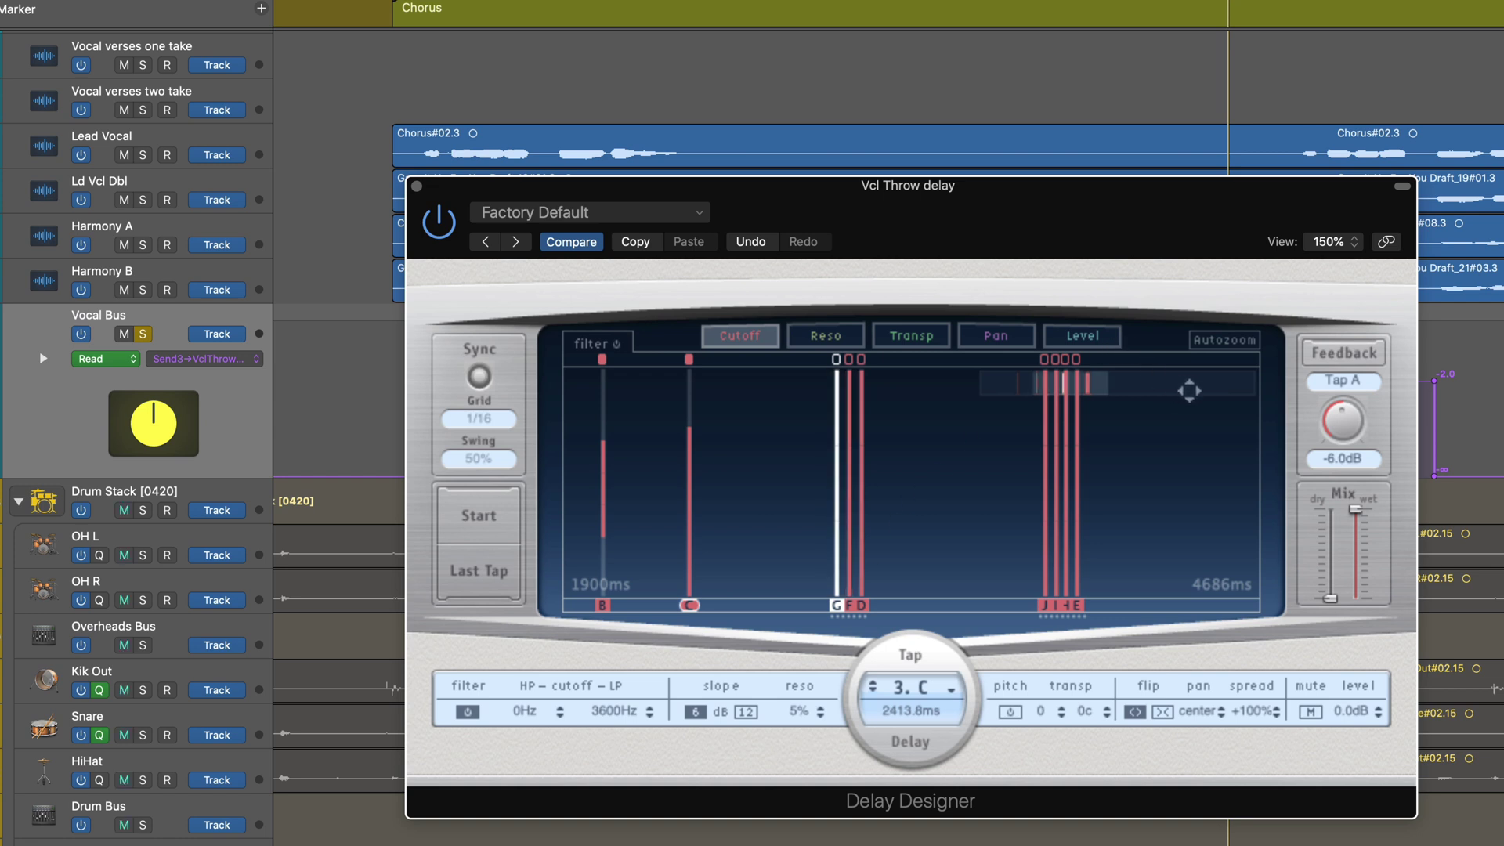
mouse_move(1183, 389)
left_mouse_down()
mouse_move(1187, 369)
mouse_move(1187, 401)
left_mouse_up()
left_click(797, 509)
left_click_drag(797, 509, 863, 515)
left_click_drag(835, 588, 840, 387)
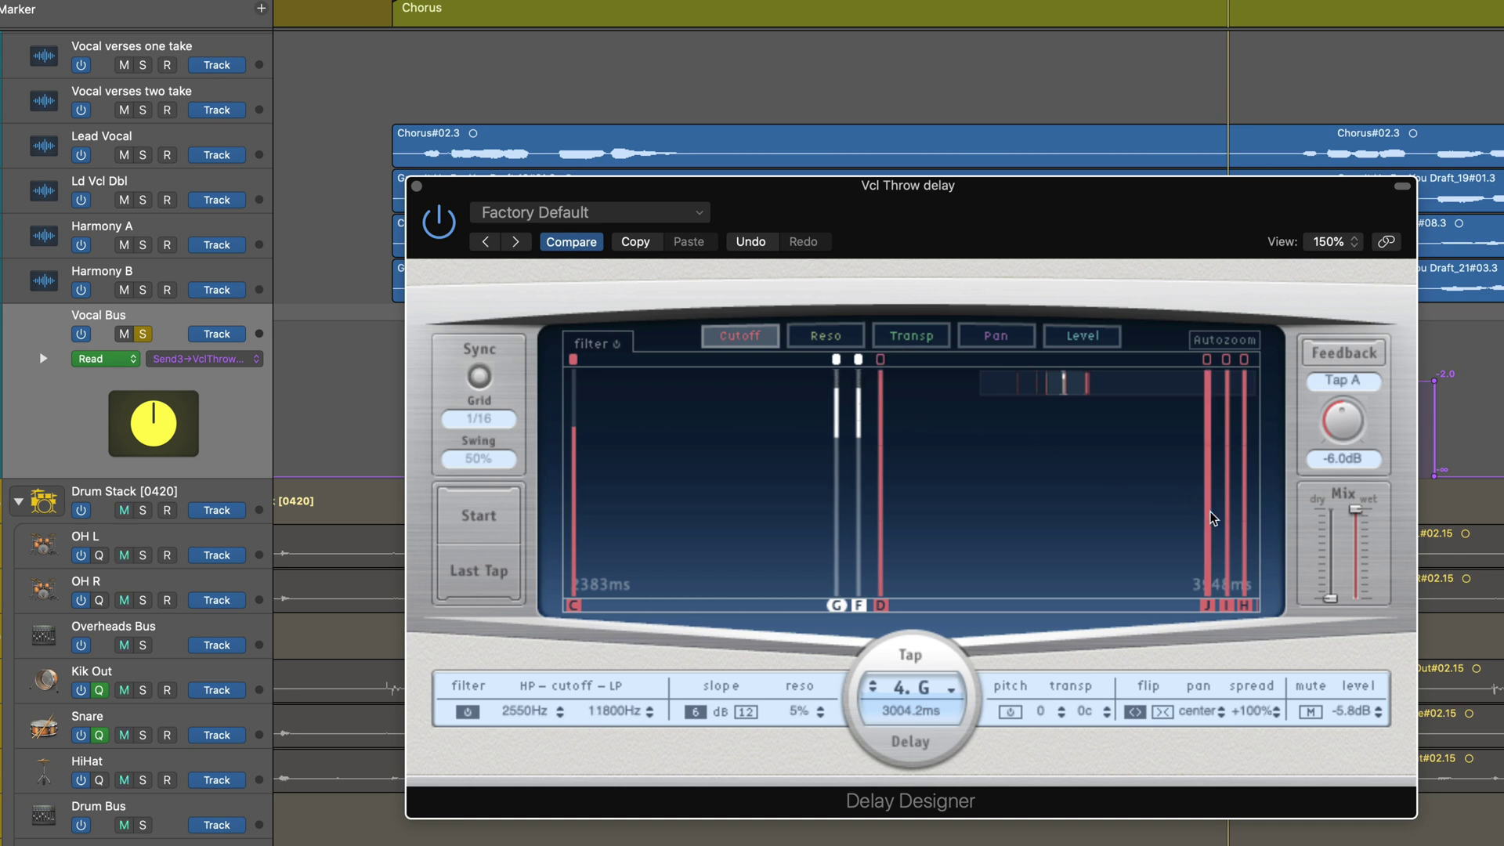
left_click_drag(1180, 520, 1250, 530)
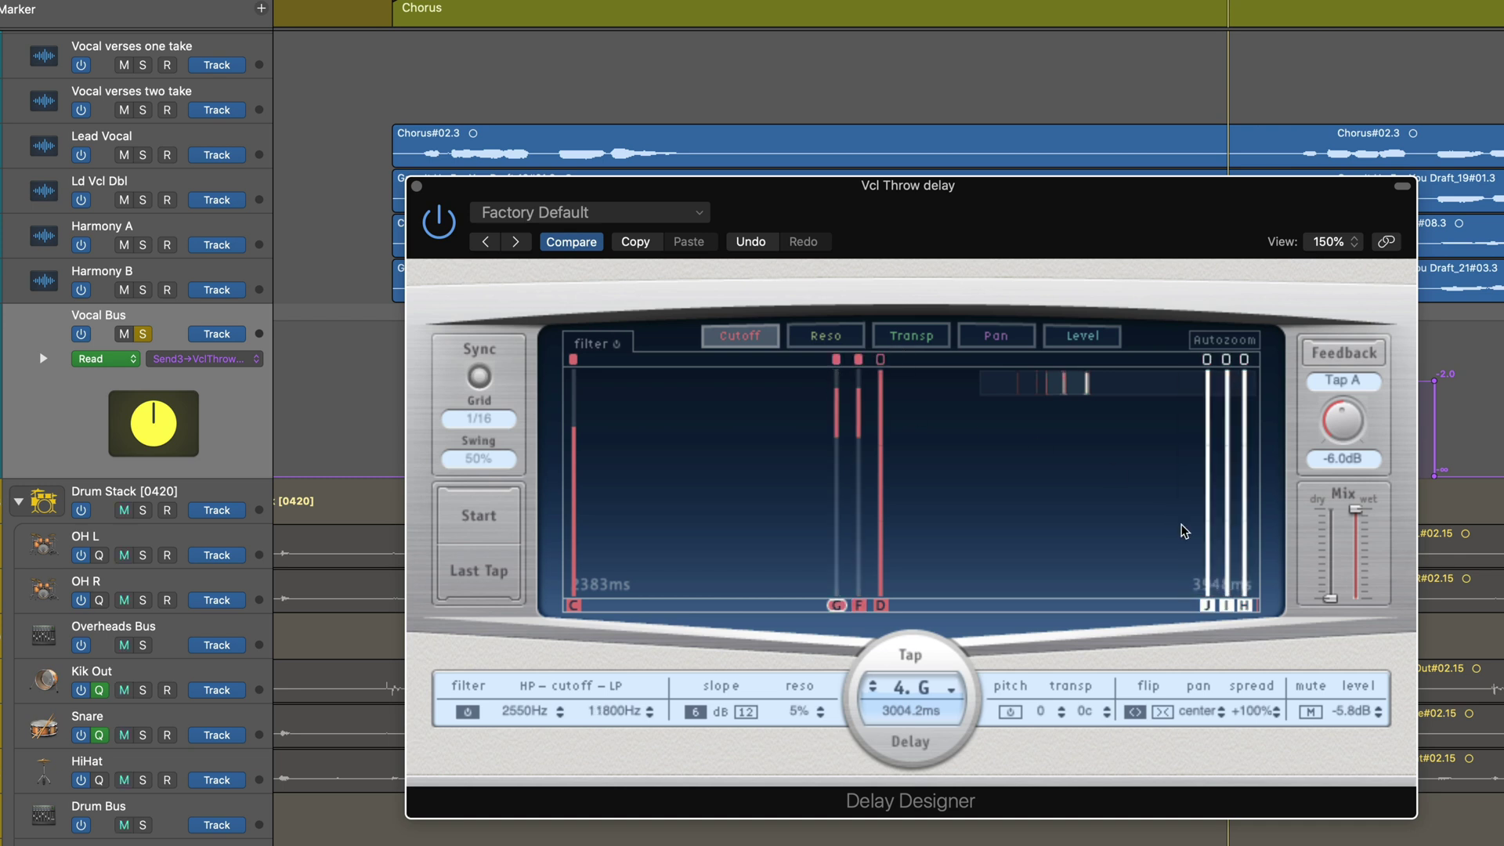
left_click_drag(943, 578, 948, 449)
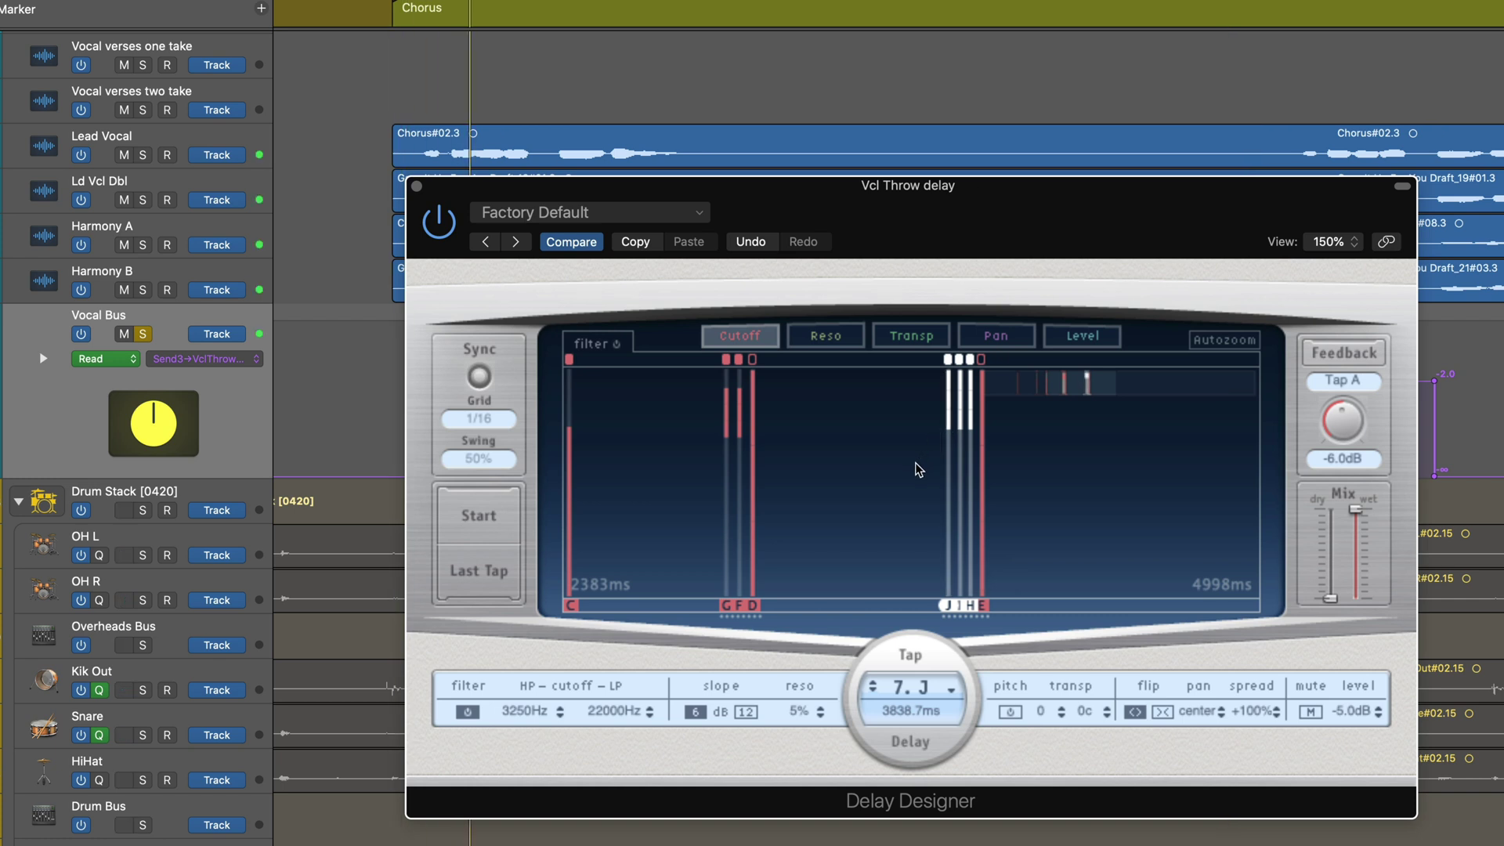
Fit all taps in view and lower the high-pass cutoff of taps G and F to about 930 Hz and of J, I and H to 1080 Hz.
left_click(1222, 341)
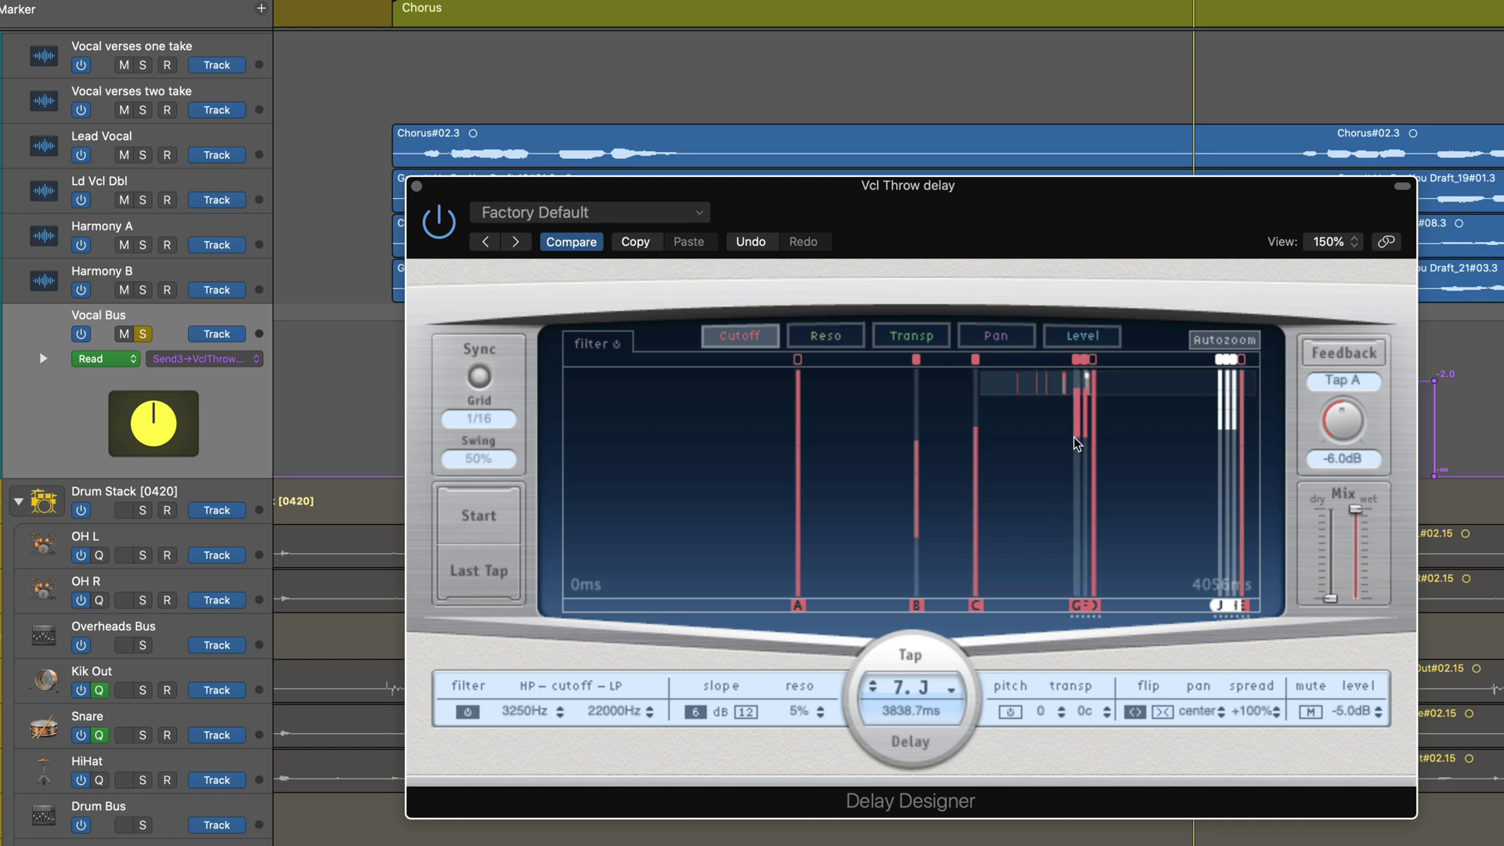
left_click_drag(1075, 501, 1083, 468)
left_click_drag(1172, 424, 1215, 460)
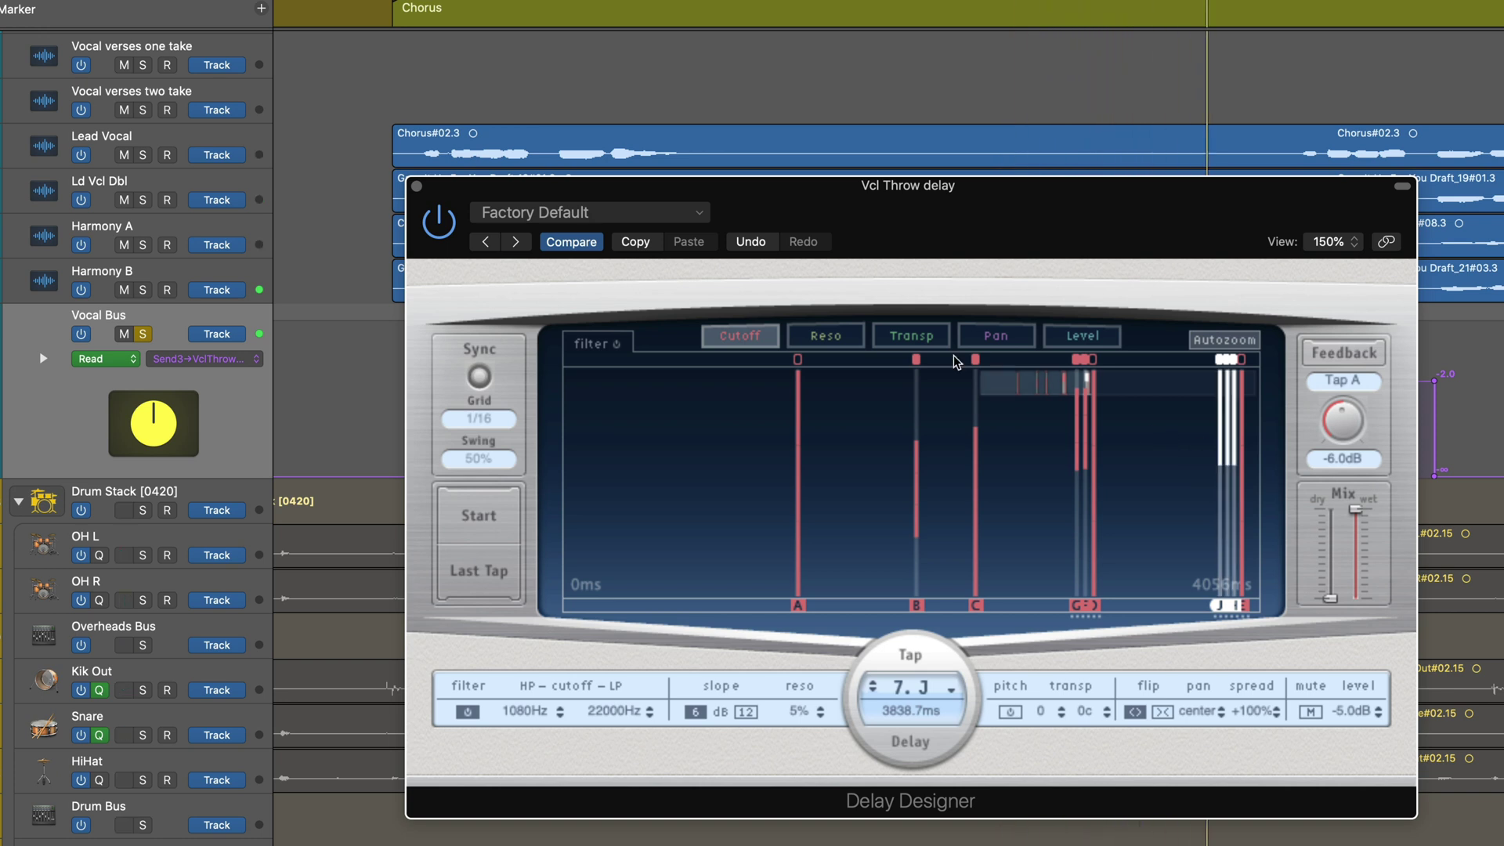
Set tap A's resonance to 48% and taps B and C to 52%, all with a 12 dB filter slope.
left_click(826, 335)
left_click_drag(801, 584, 795, 495)
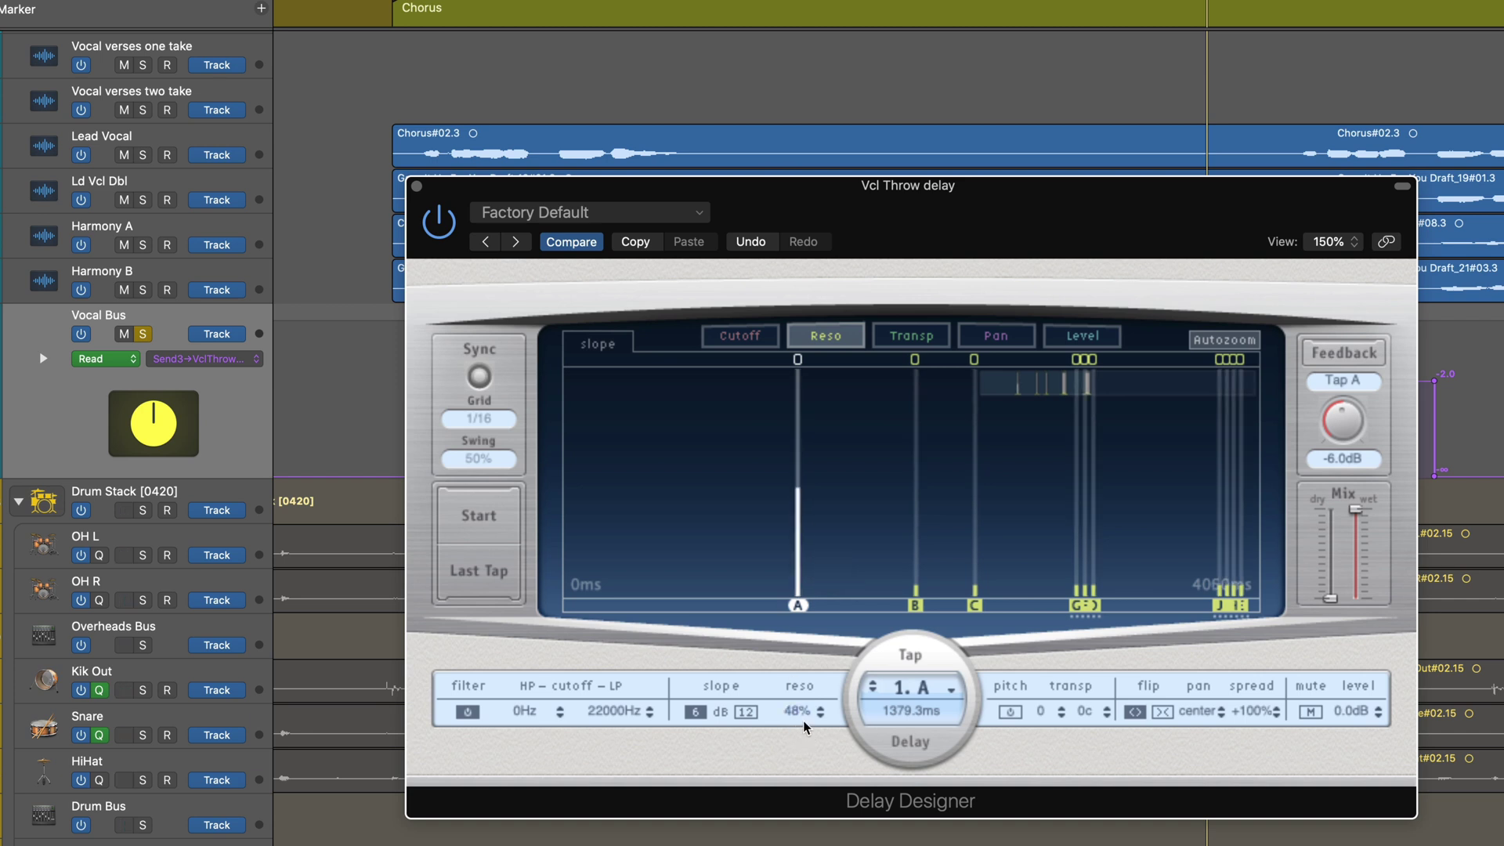
left_click(744, 712)
left_click_drag(881, 557, 1006, 568)
left_click(922, 587)
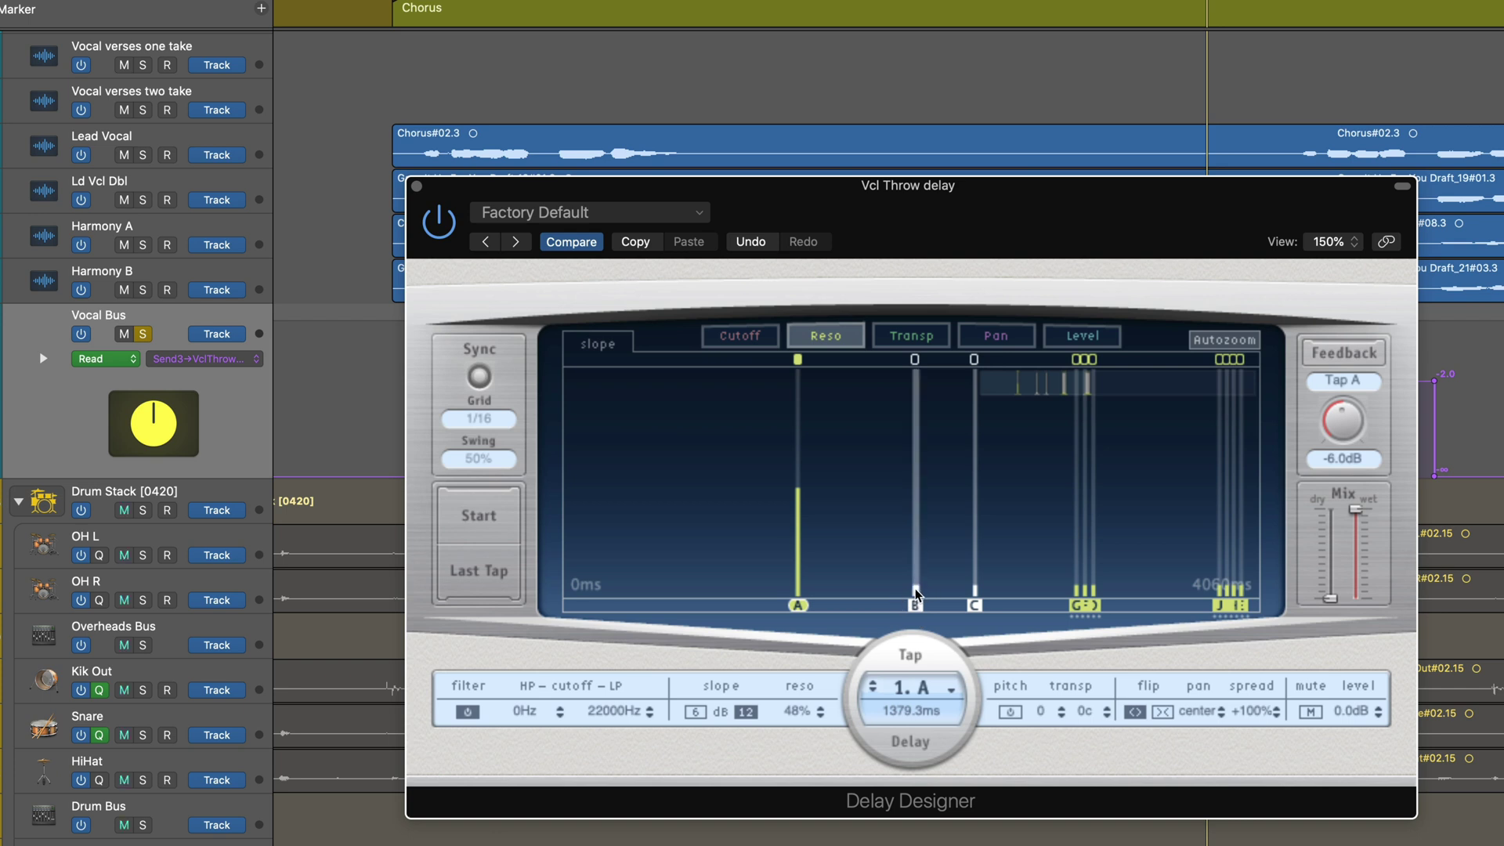
left_click(744, 709)
Raise the resonance of taps J, I, H and E to 54%, and give taps G, F and D 70% resonance with a 12 dB slope.
left_click_drag(1092, 584, 1256, 576)
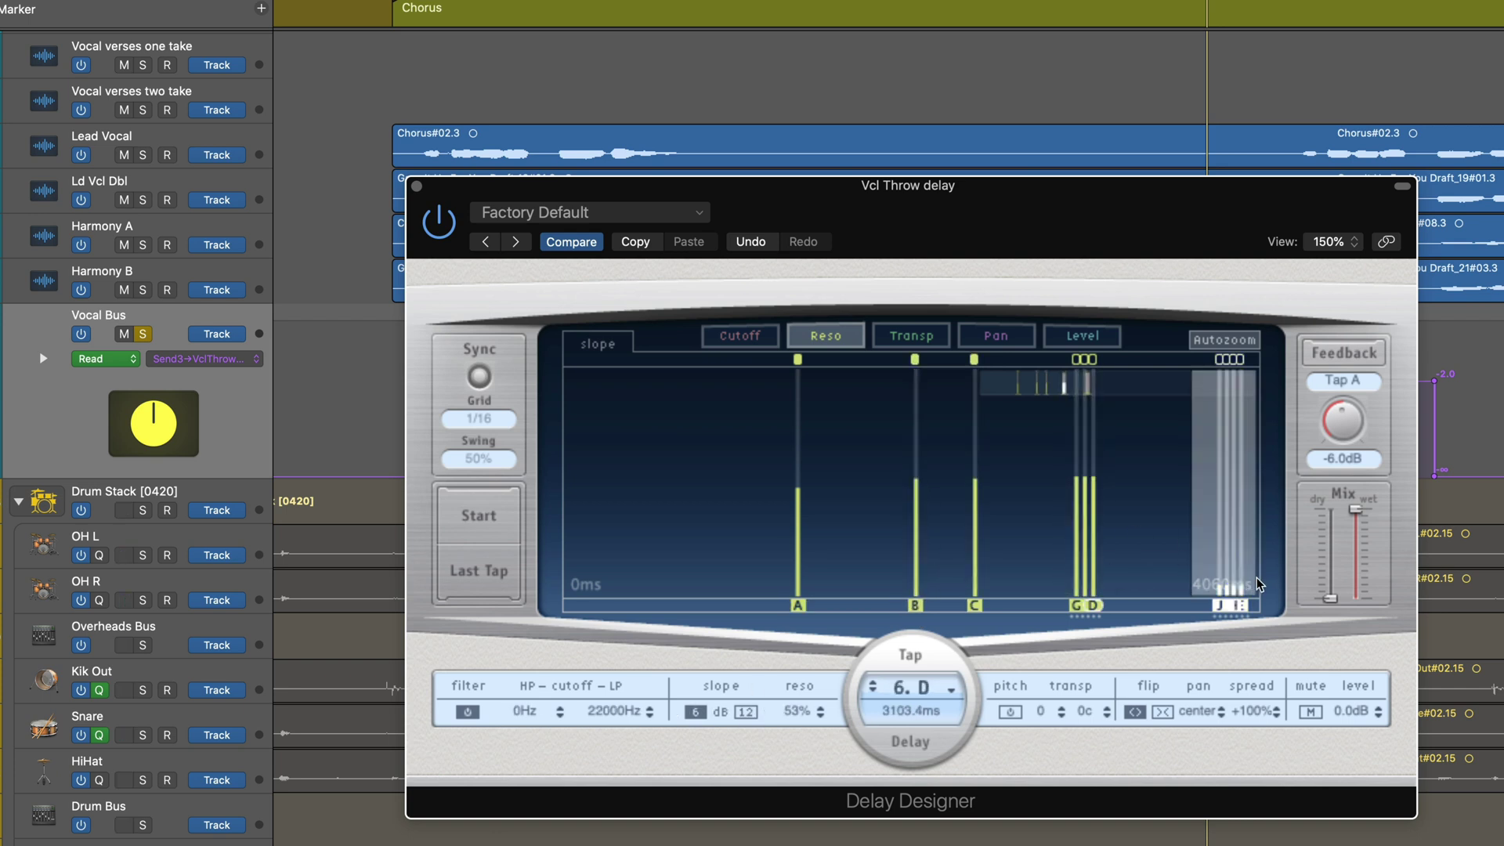
left_click(1234, 478)
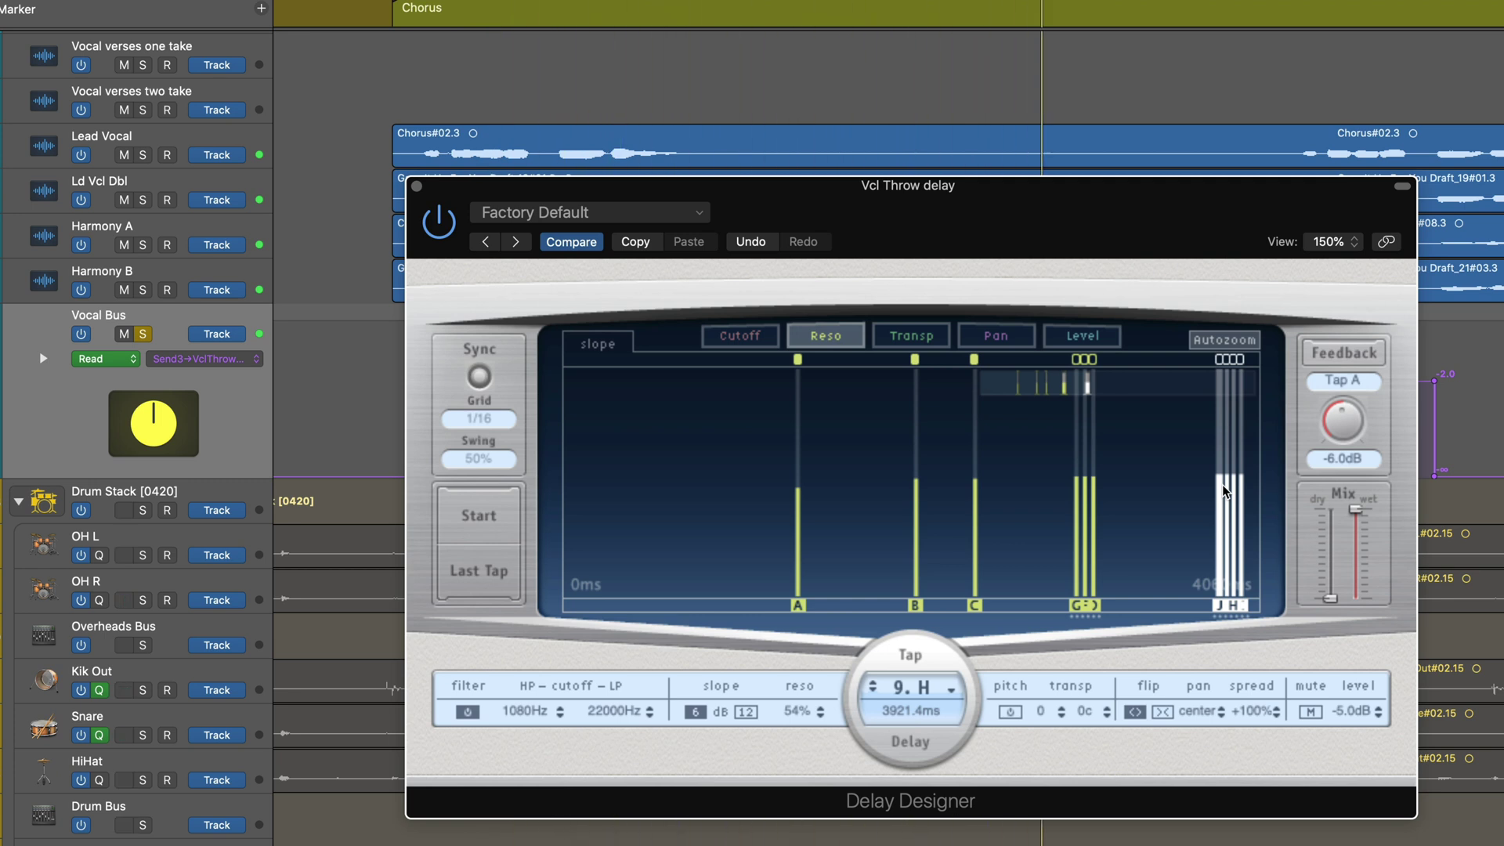
left_click(1092, 476)
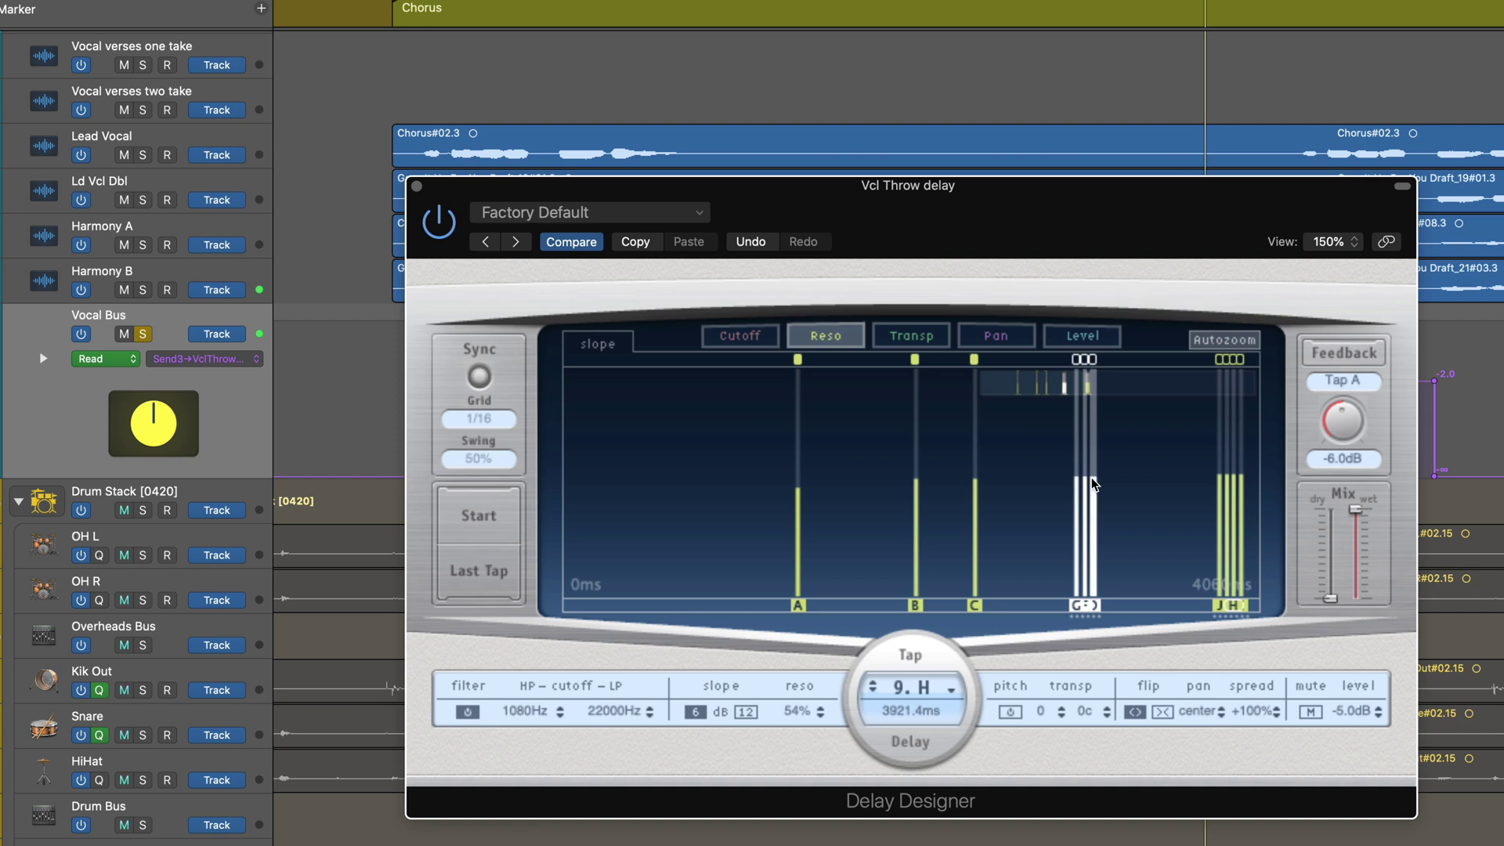
left_click(744, 712)
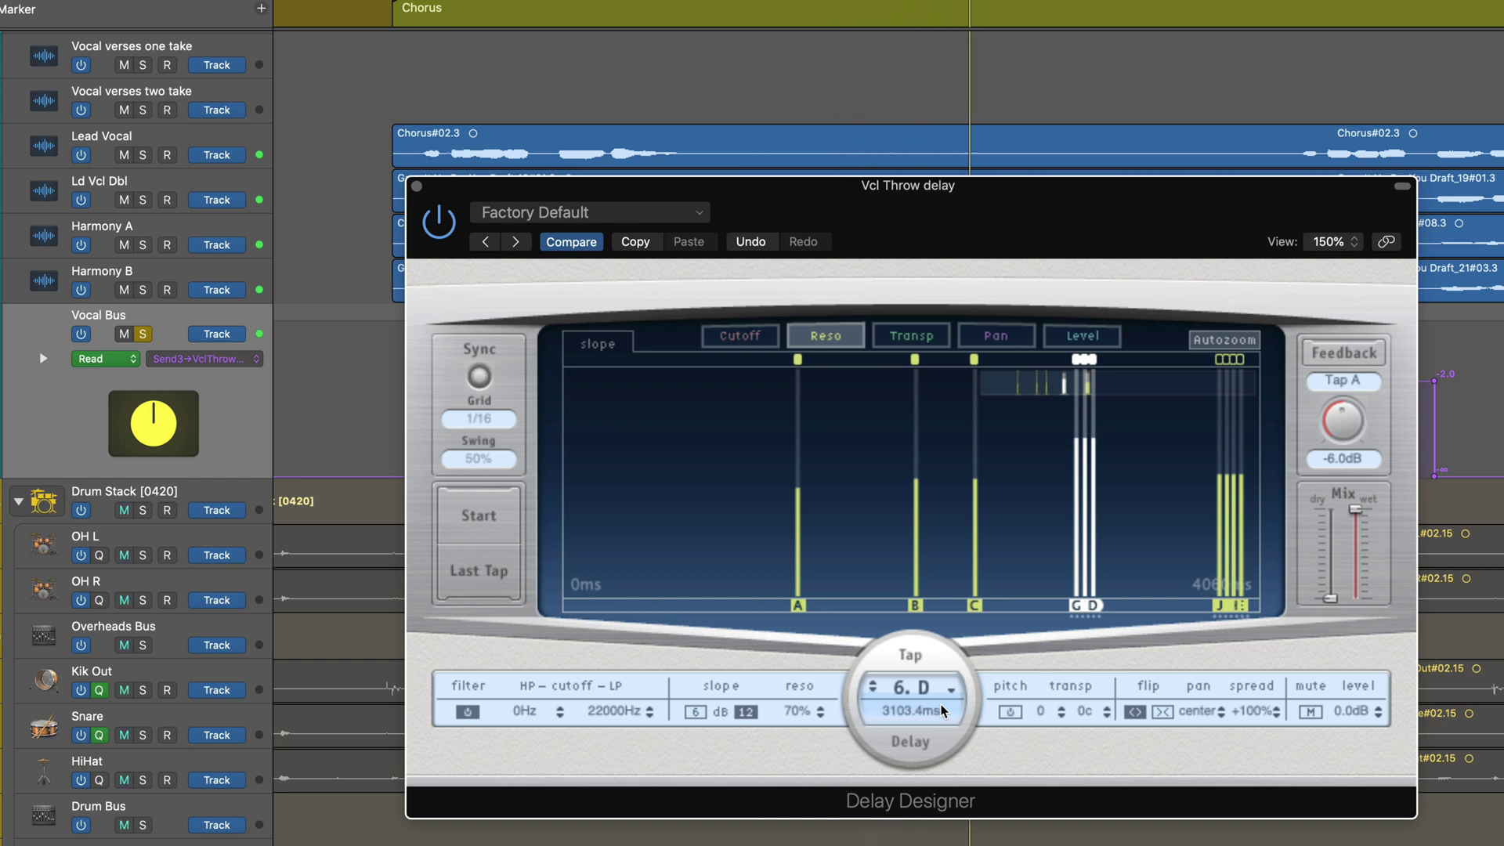
Detune tap A by -14 cents, tap B by +26 cents and tap C by -11 cents, and play the result.
left_click(923, 334)
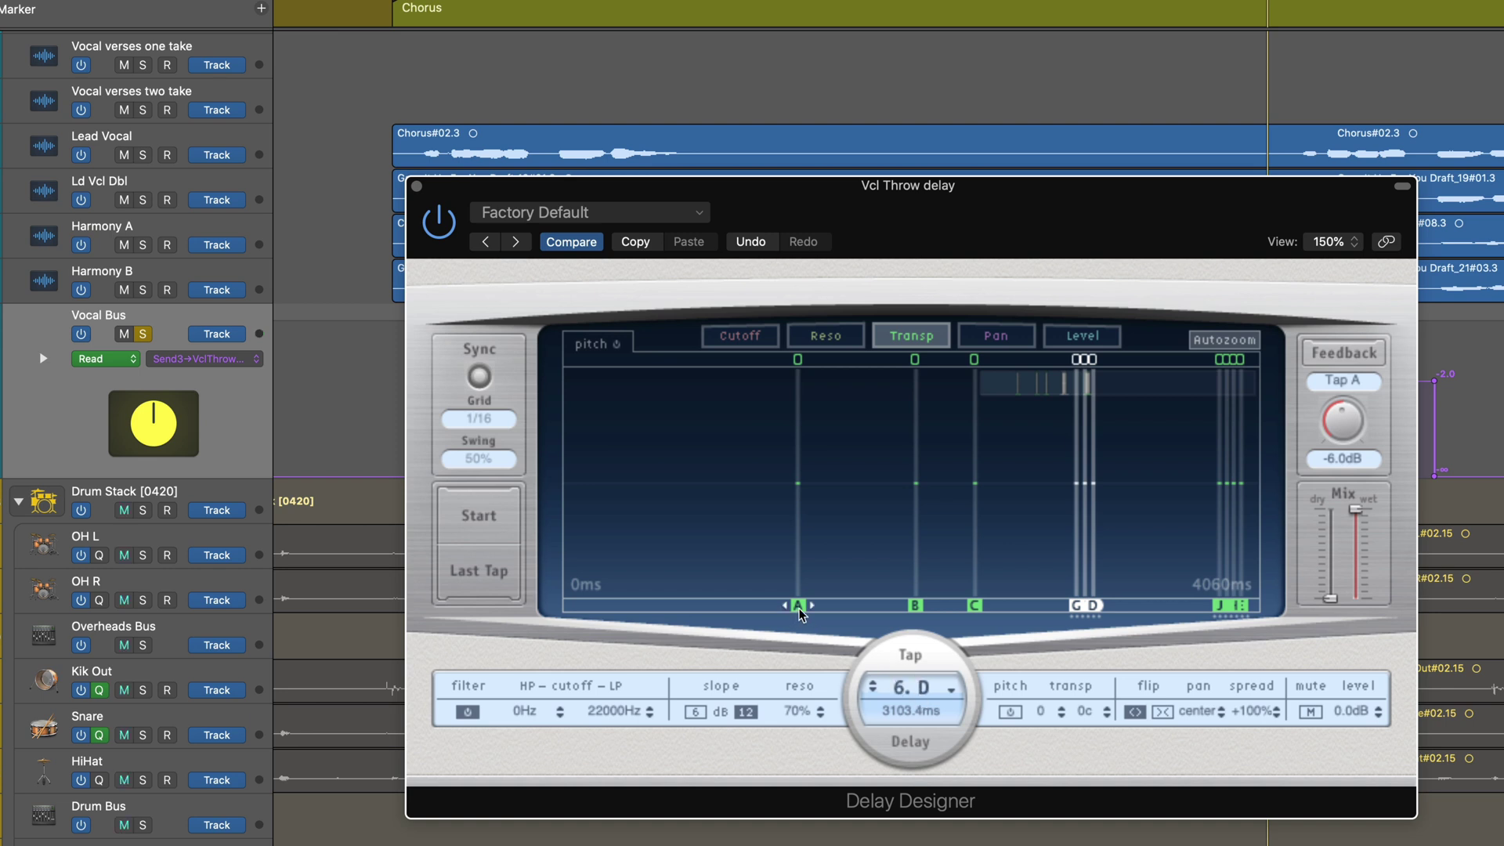
left_click(917, 686)
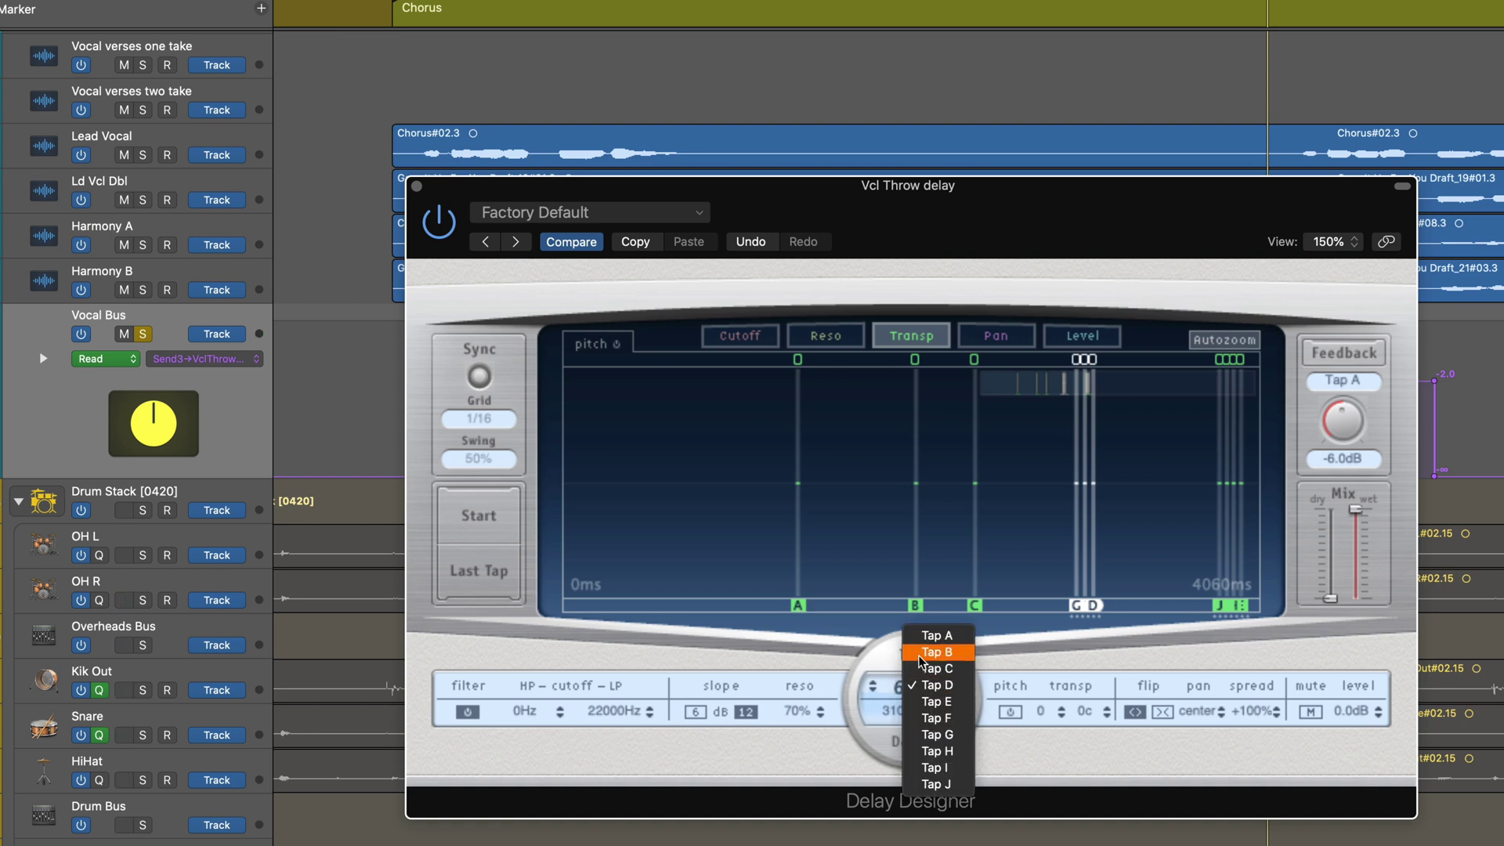
left_click(921, 636)
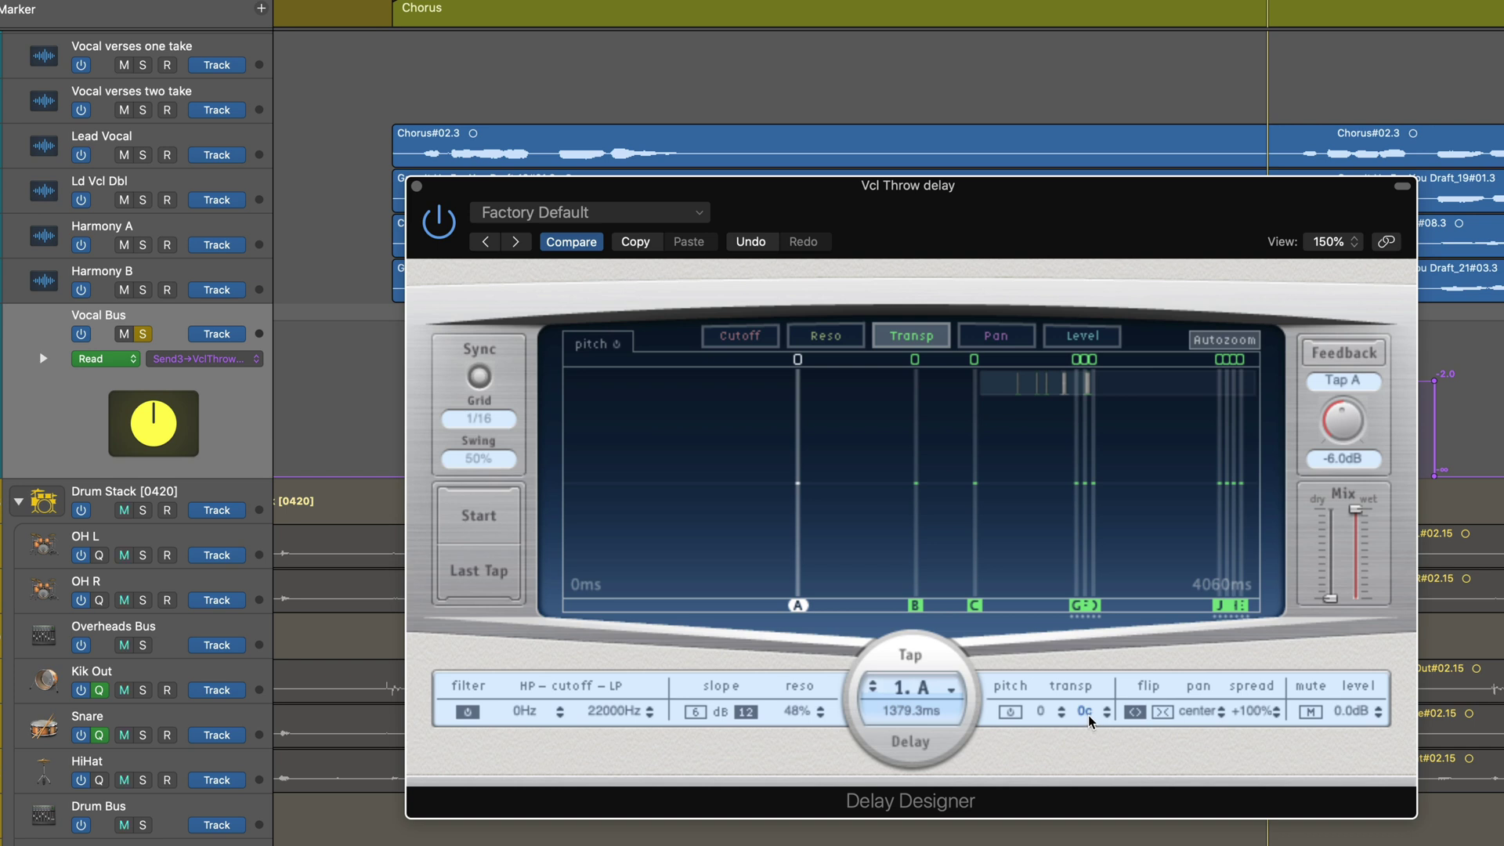
left_click_drag(1083, 715, 1059, 811)
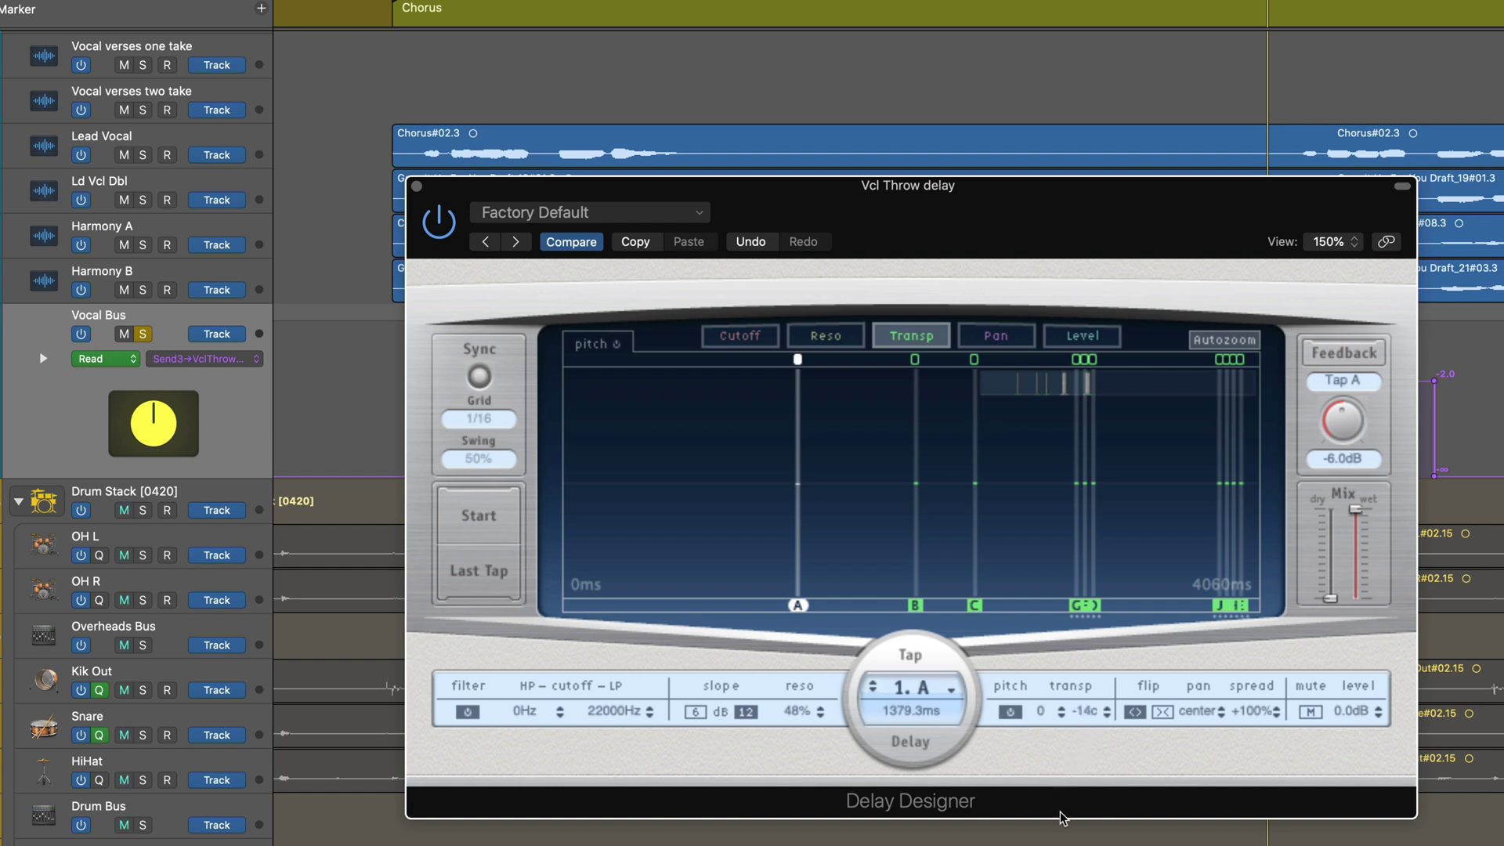
left_click(915, 606)
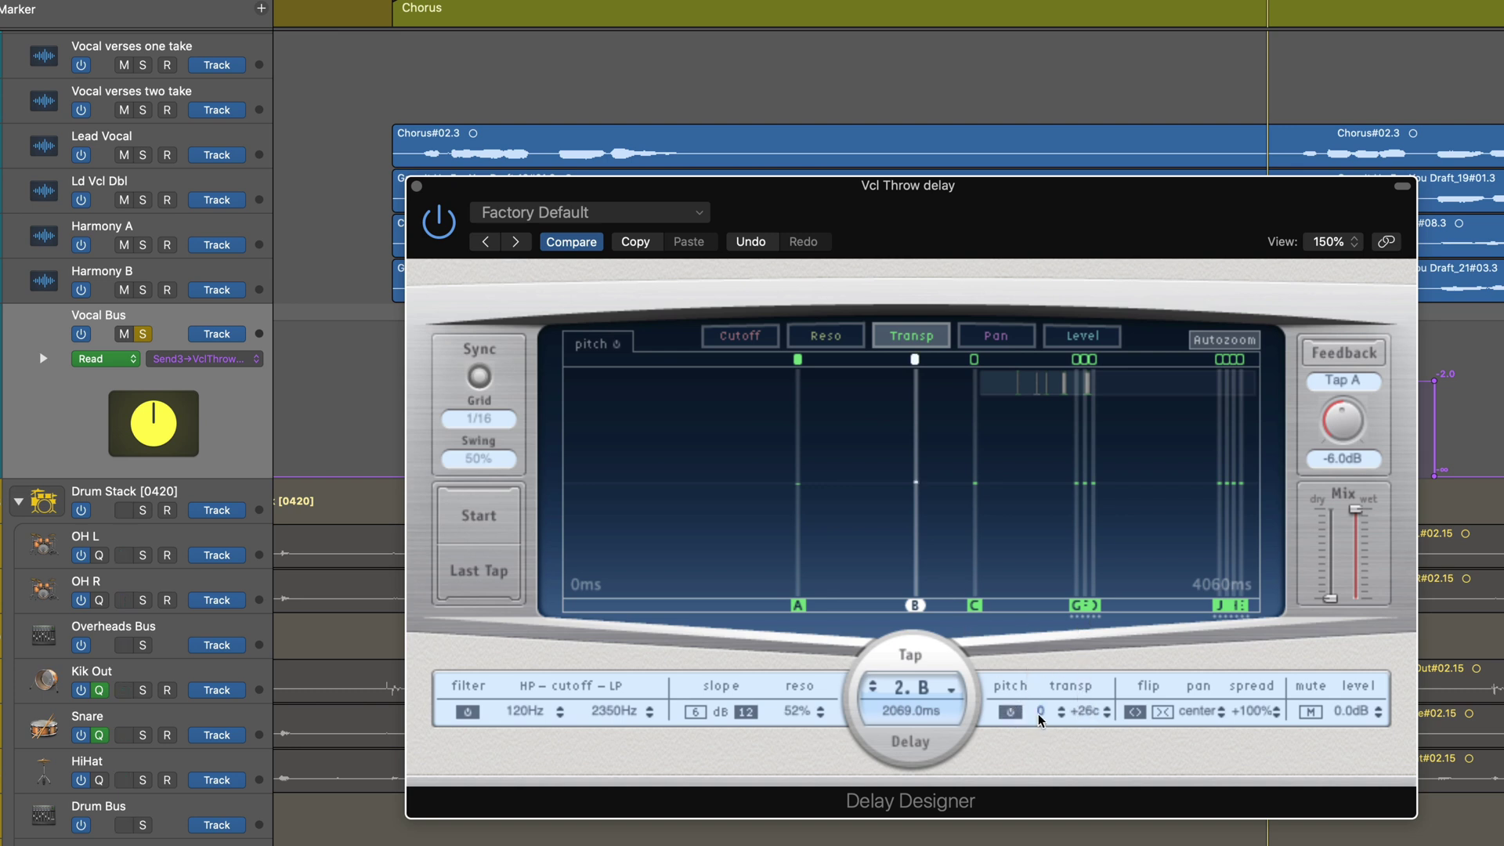
left_click_drag(1088, 710, 1083, 733)
left_click(975, 605)
left_click_drag(976, 603, 1077, 814)
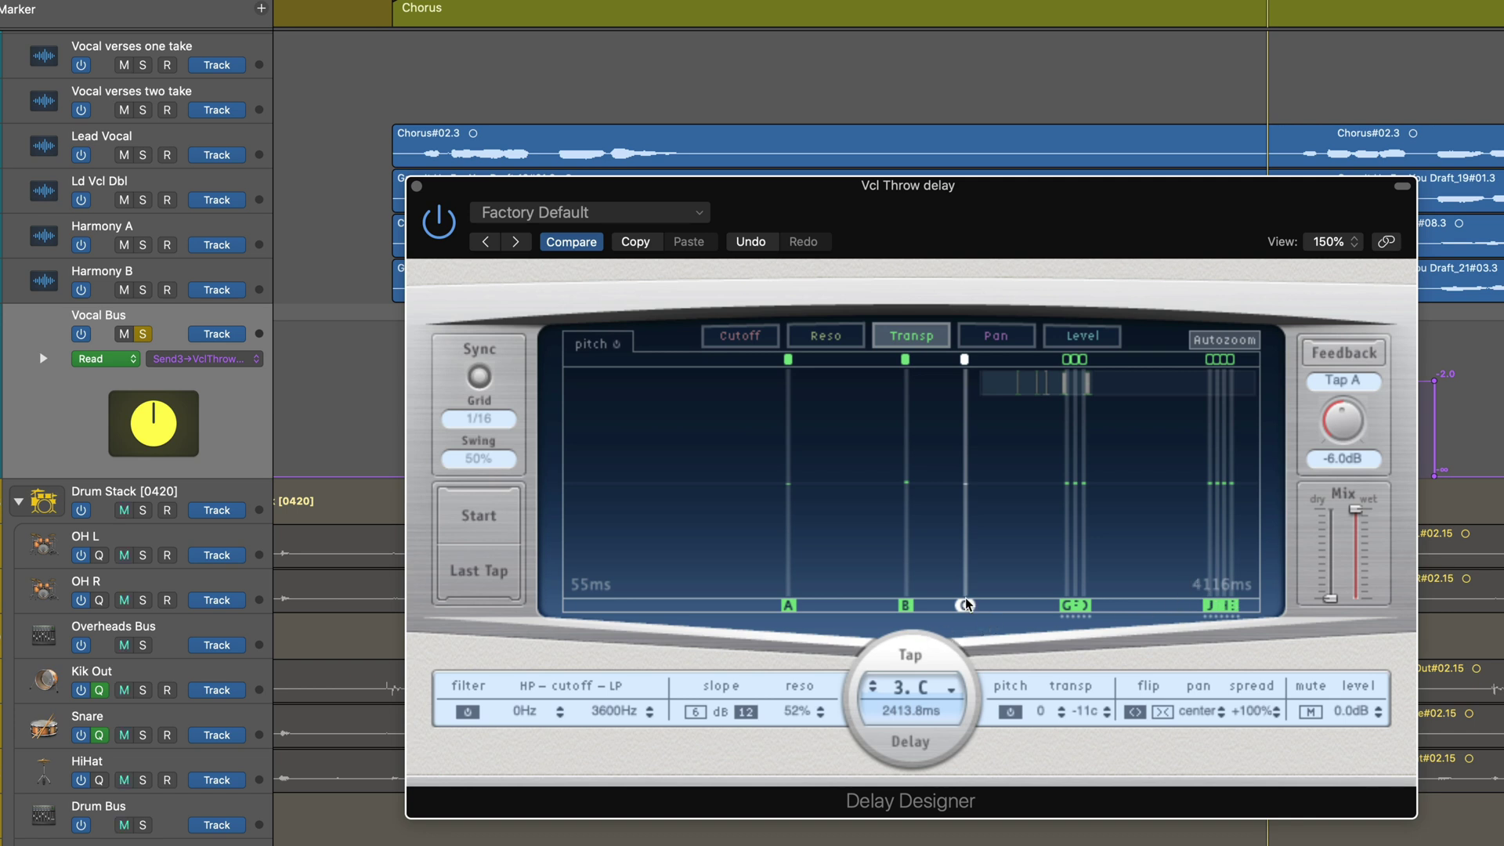
key("space")
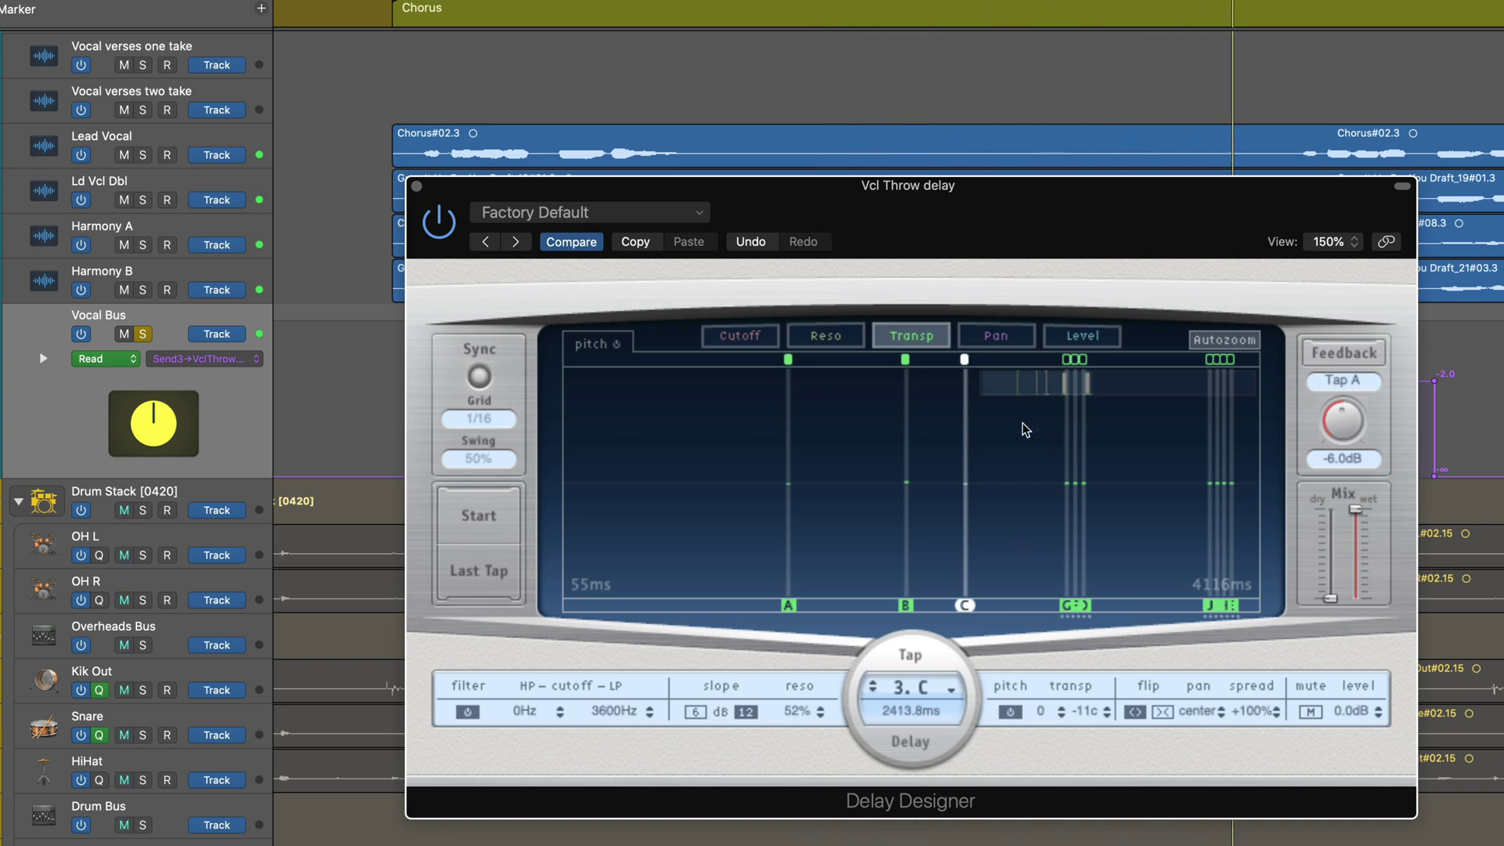
Pan tap A to -72% with +35% spread, pan tap B to the right, and set tap C to -33% pan with -32% spread.
left_click(1010, 335)
left_click(791, 556)
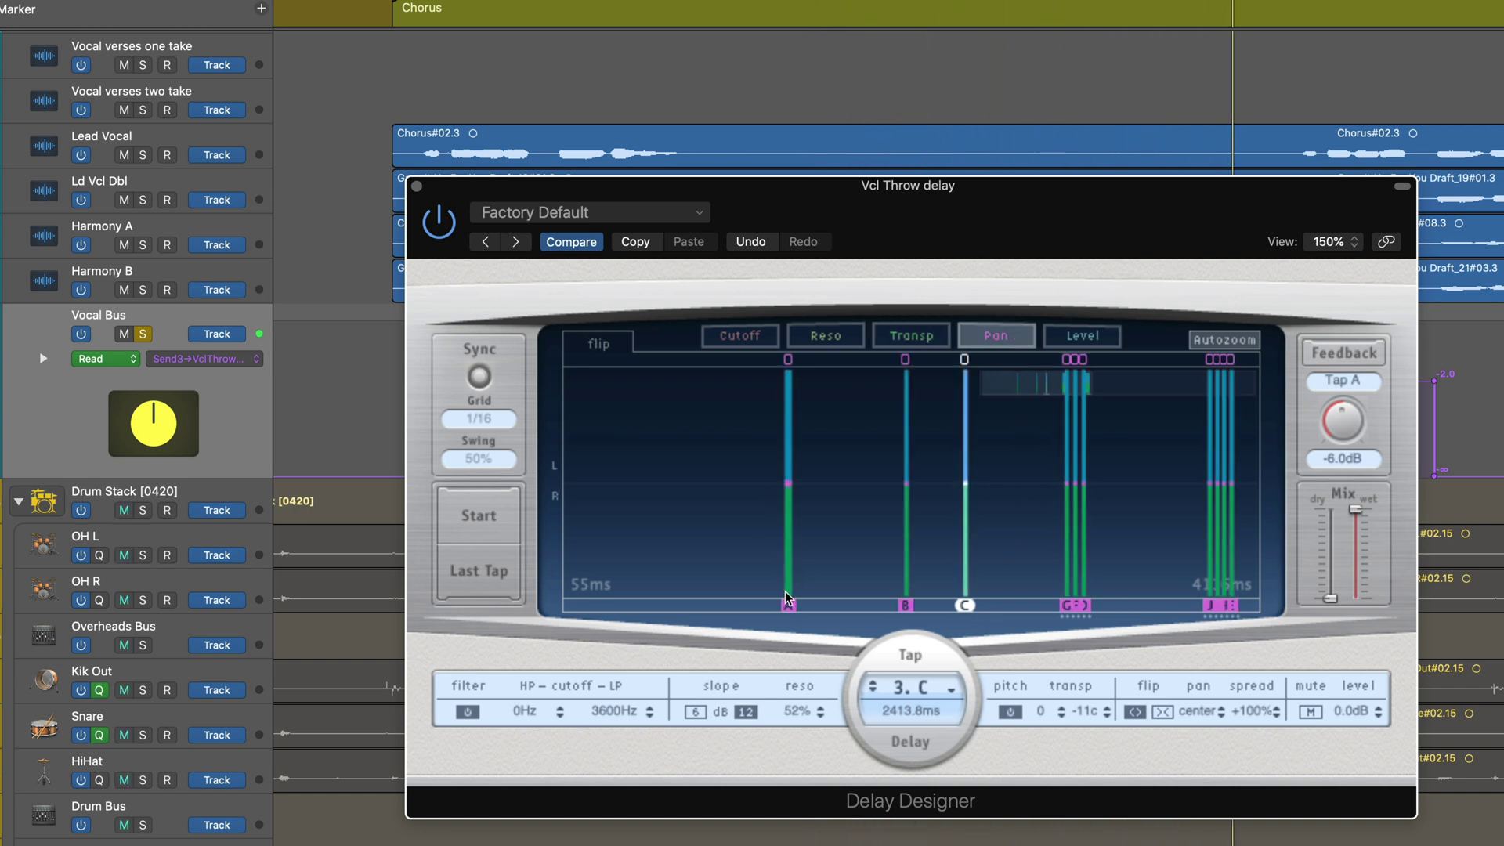
left_click_drag(794, 561, 783, 520)
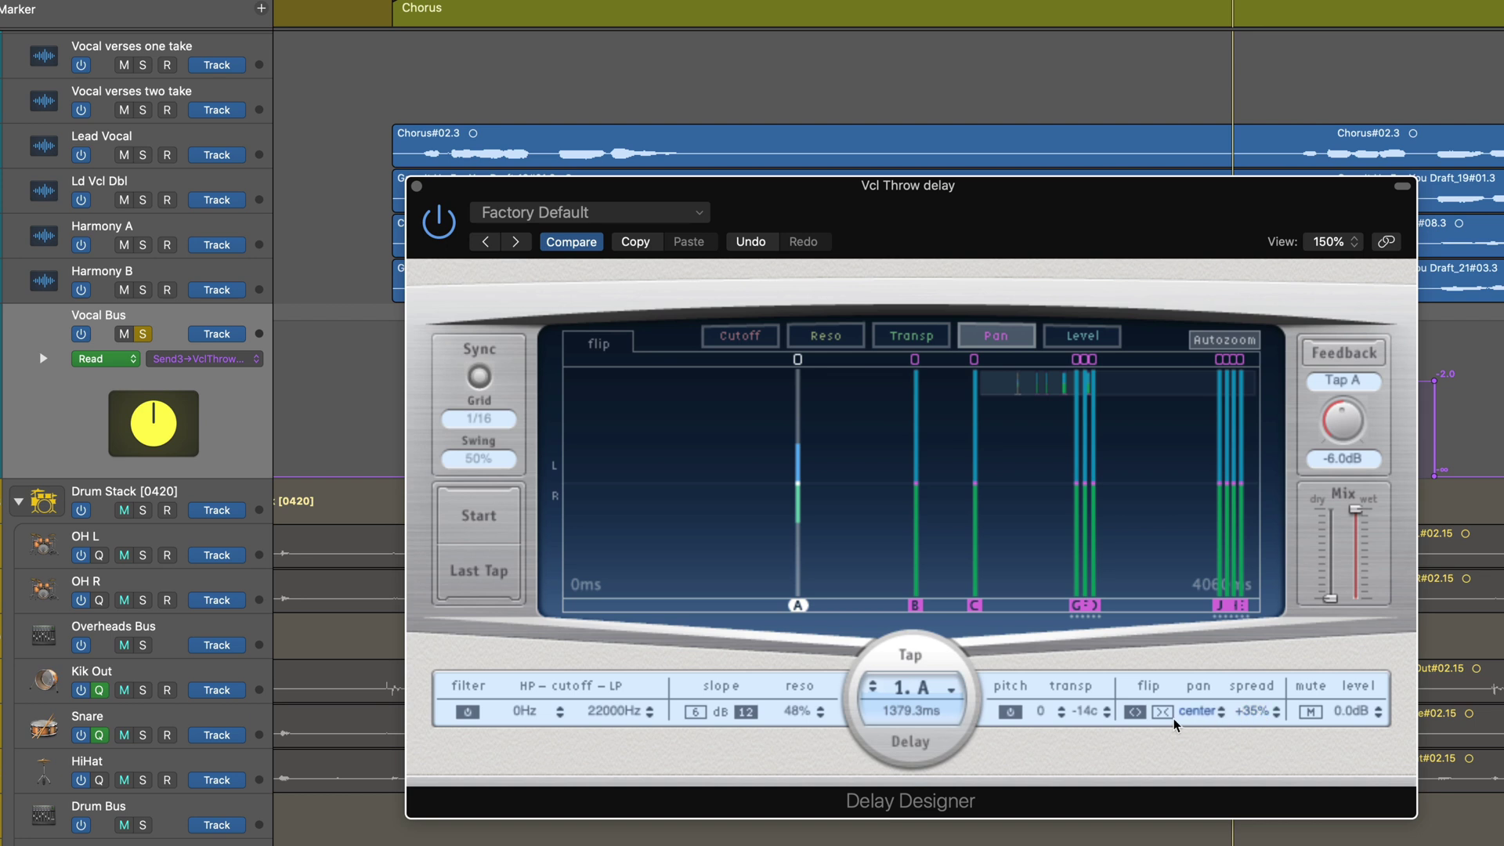
left_click_drag(796, 480, 794, 398)
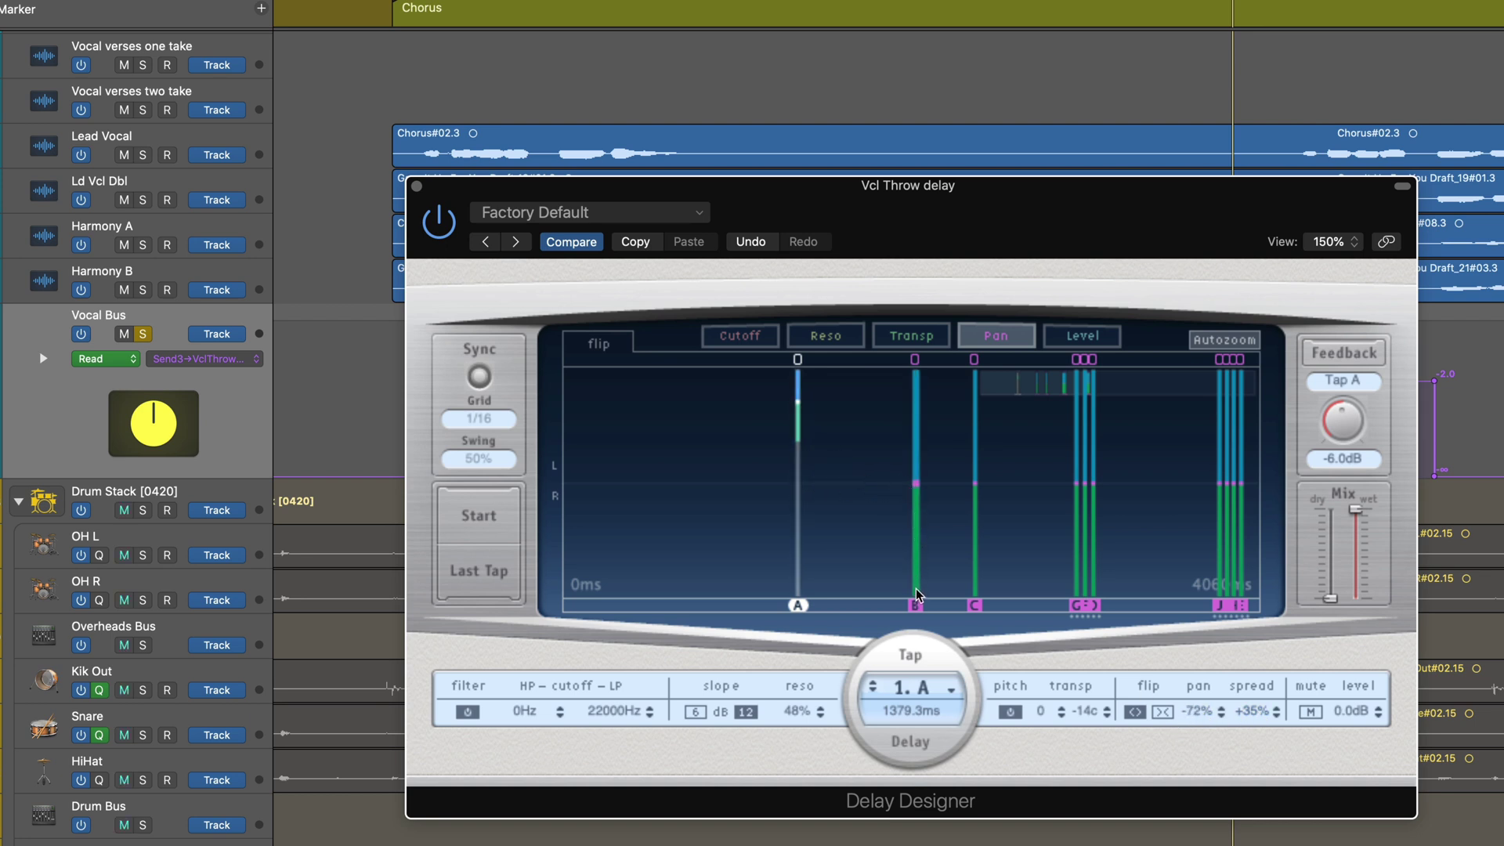
left_click_drag(915, 589, 979, 450)
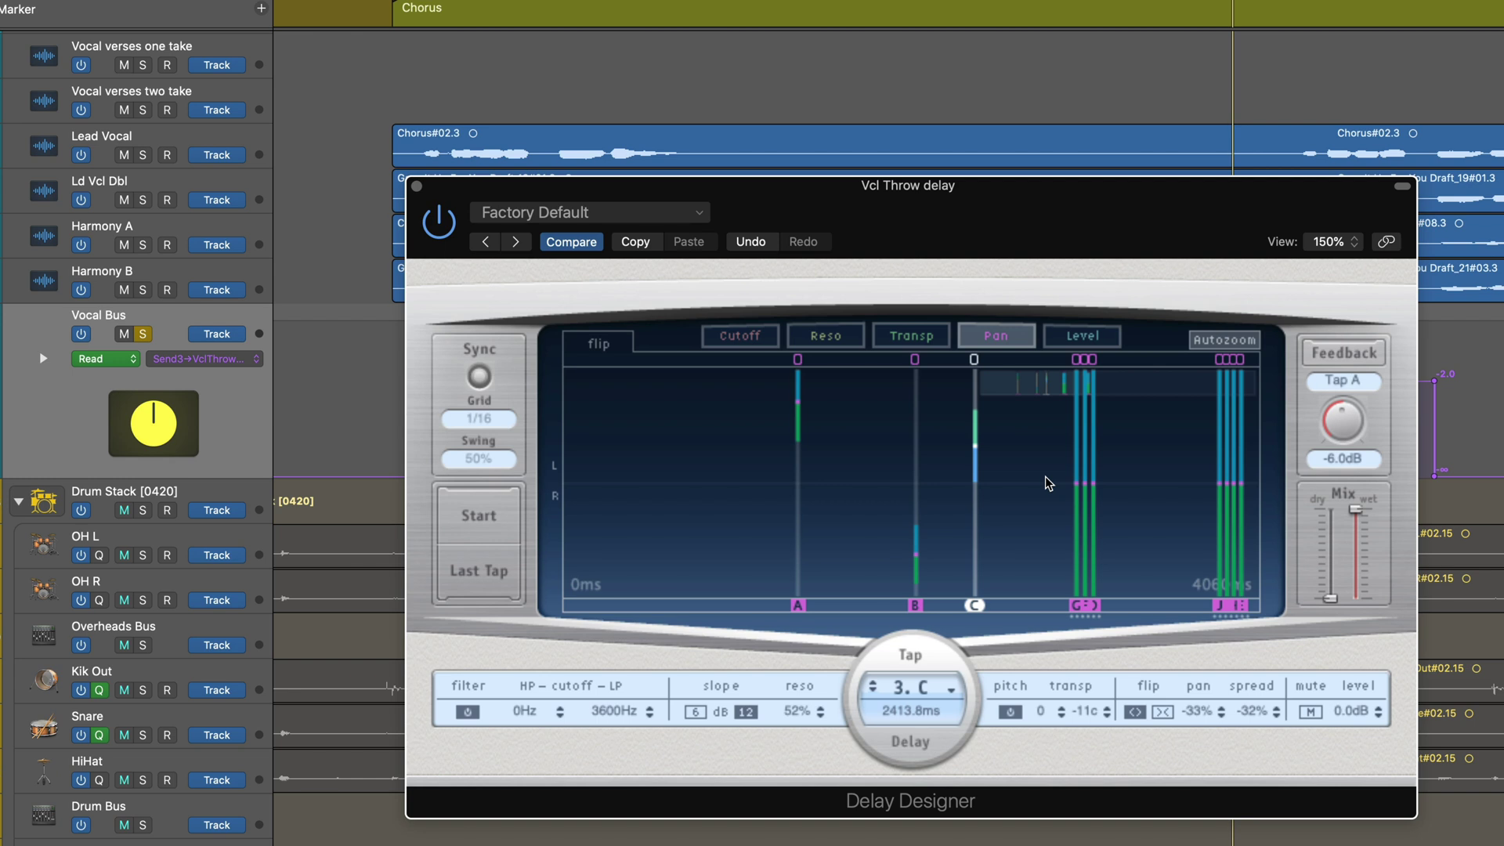
Pan taps G and F to -84% with -6% spread, and pan tap D to +65% with +7% spread.
left_click_drag(1050, 386, 1182, 383)
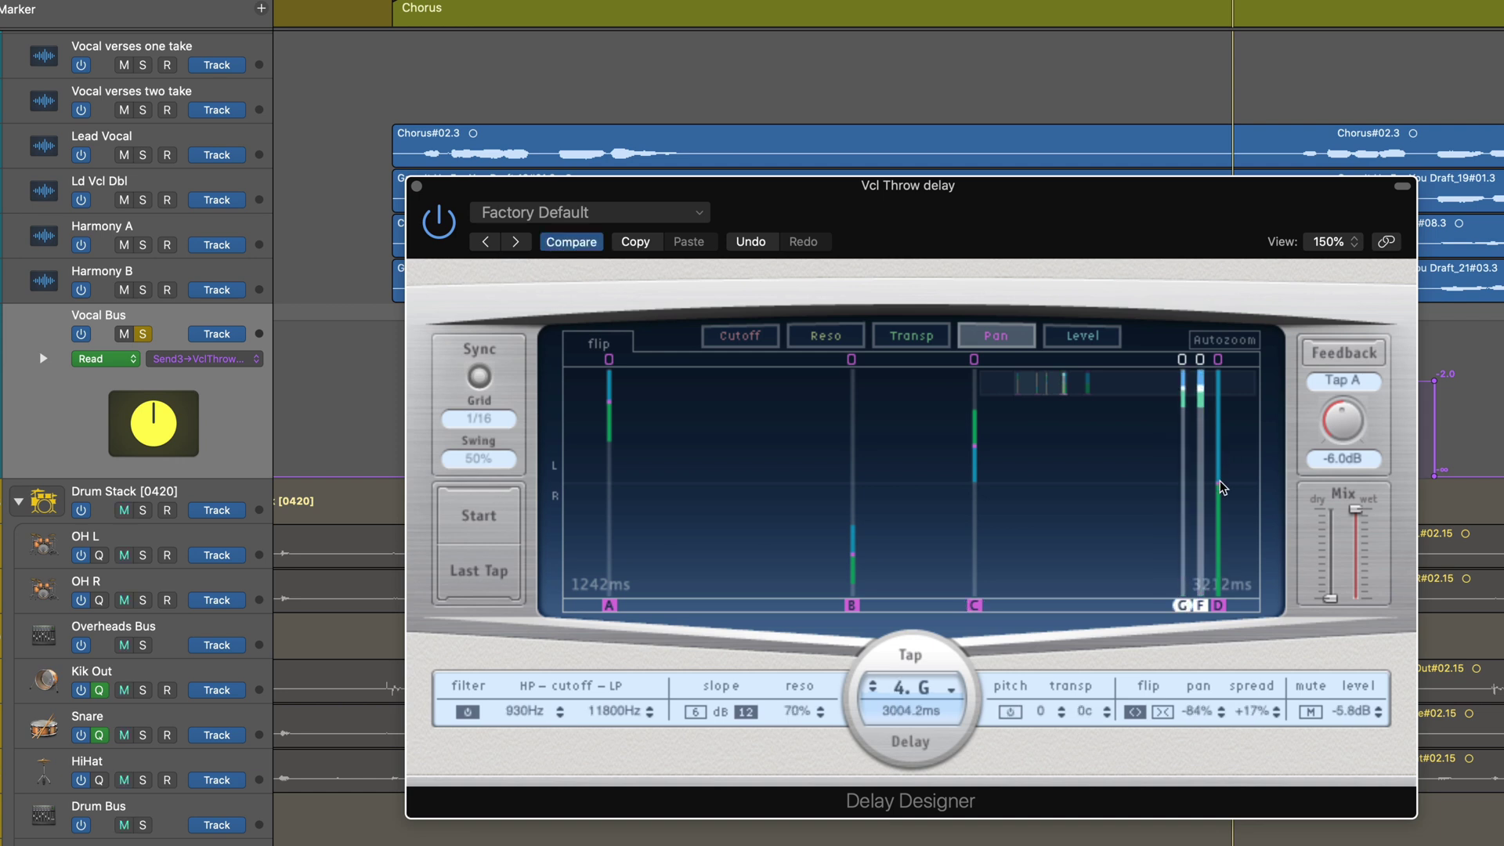
left_click_drag(1220, 486, 1225, 518)
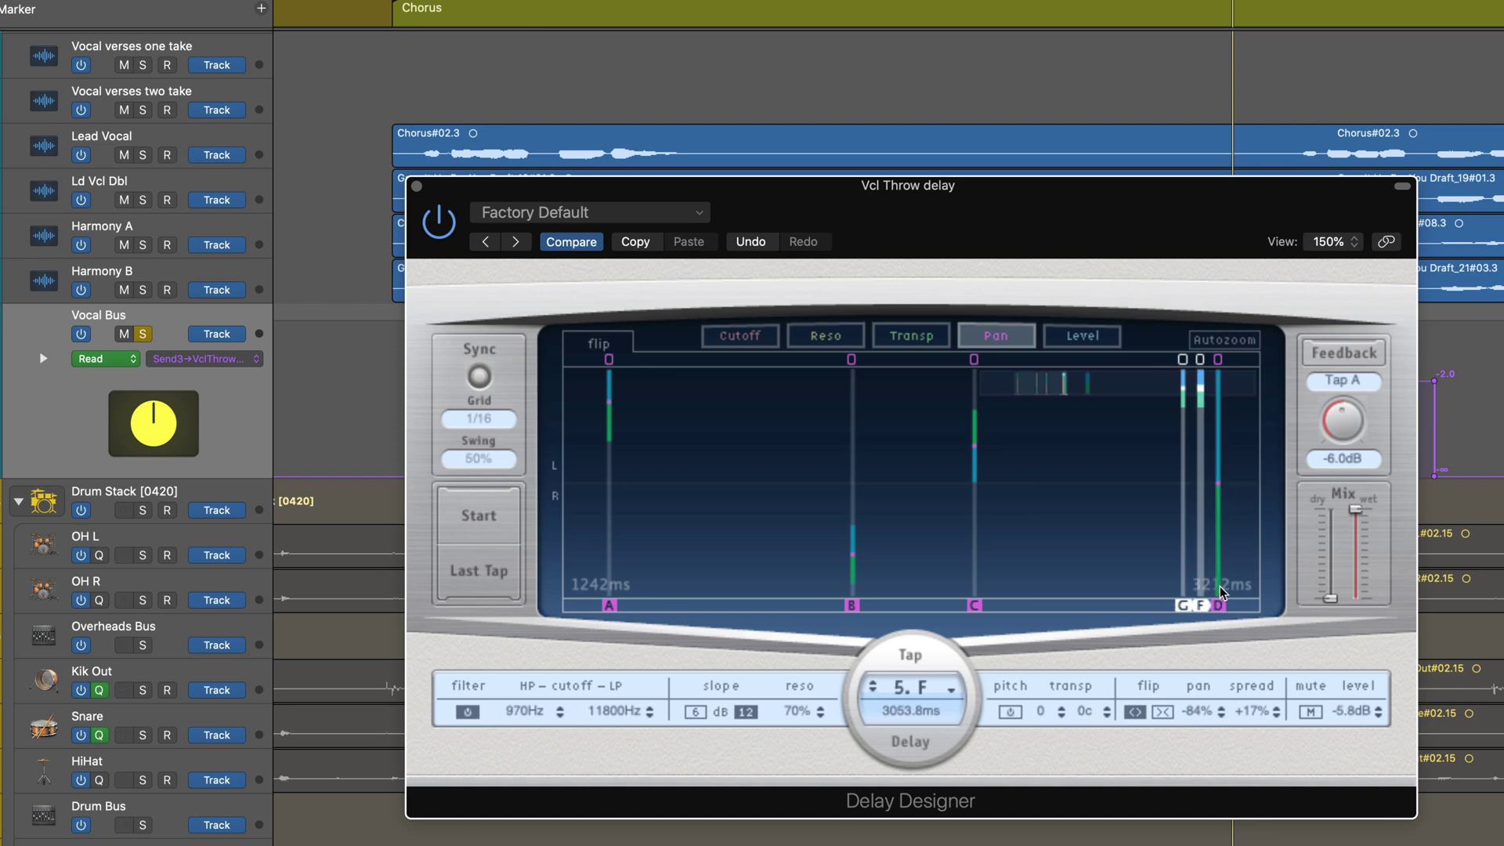
left_click_drag(1215, 574, 1228, 539)
left_click(913, 689)
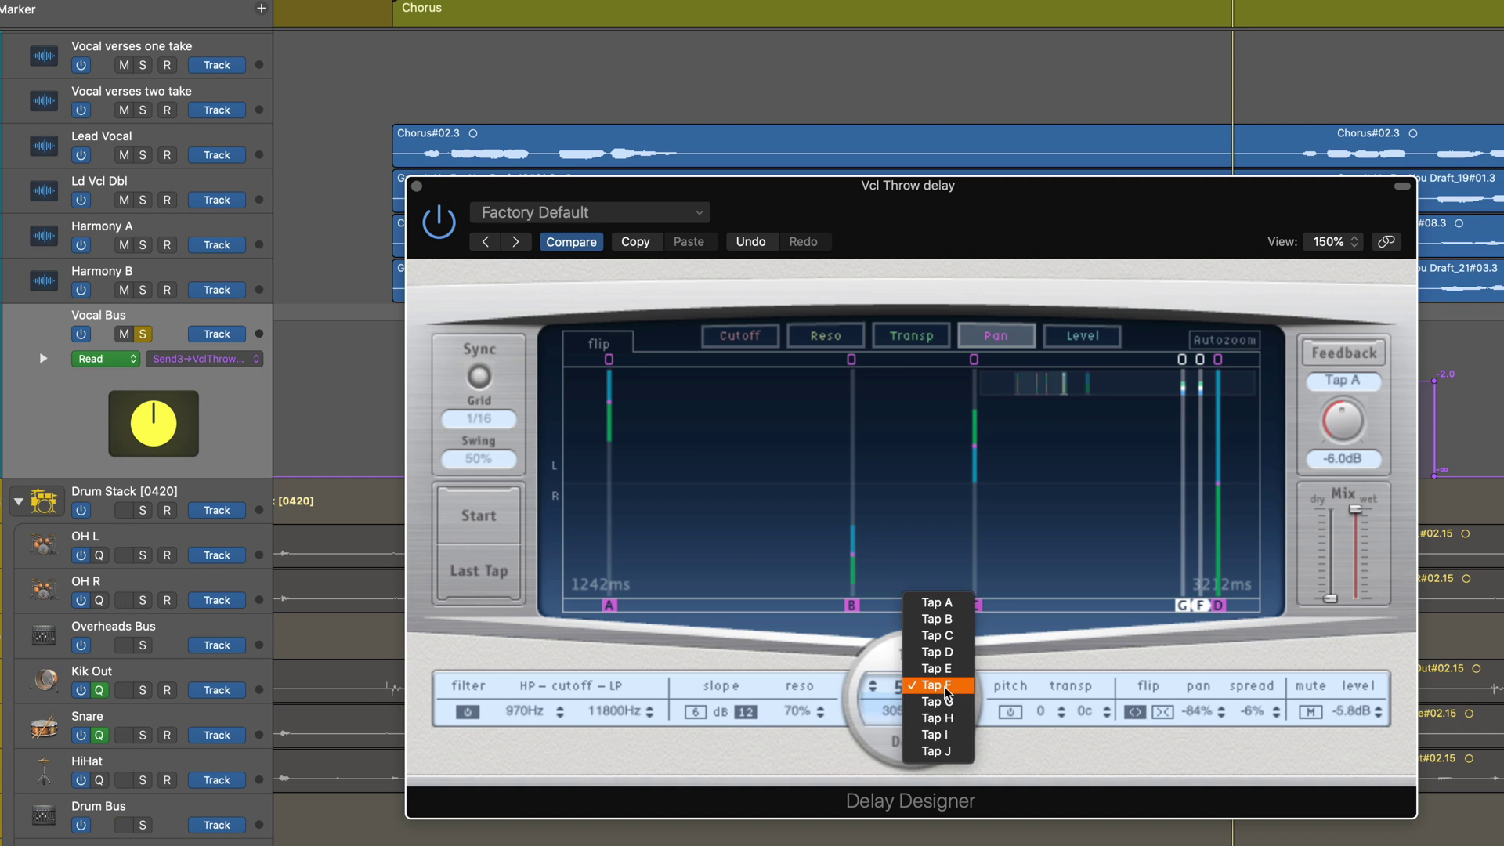
left_click(920, 652)
mouse_move(1213, 549)
left_mouse_down()
mouse_move(1219, 518)
mouse_move(1219, 558)
left_mouse_up()
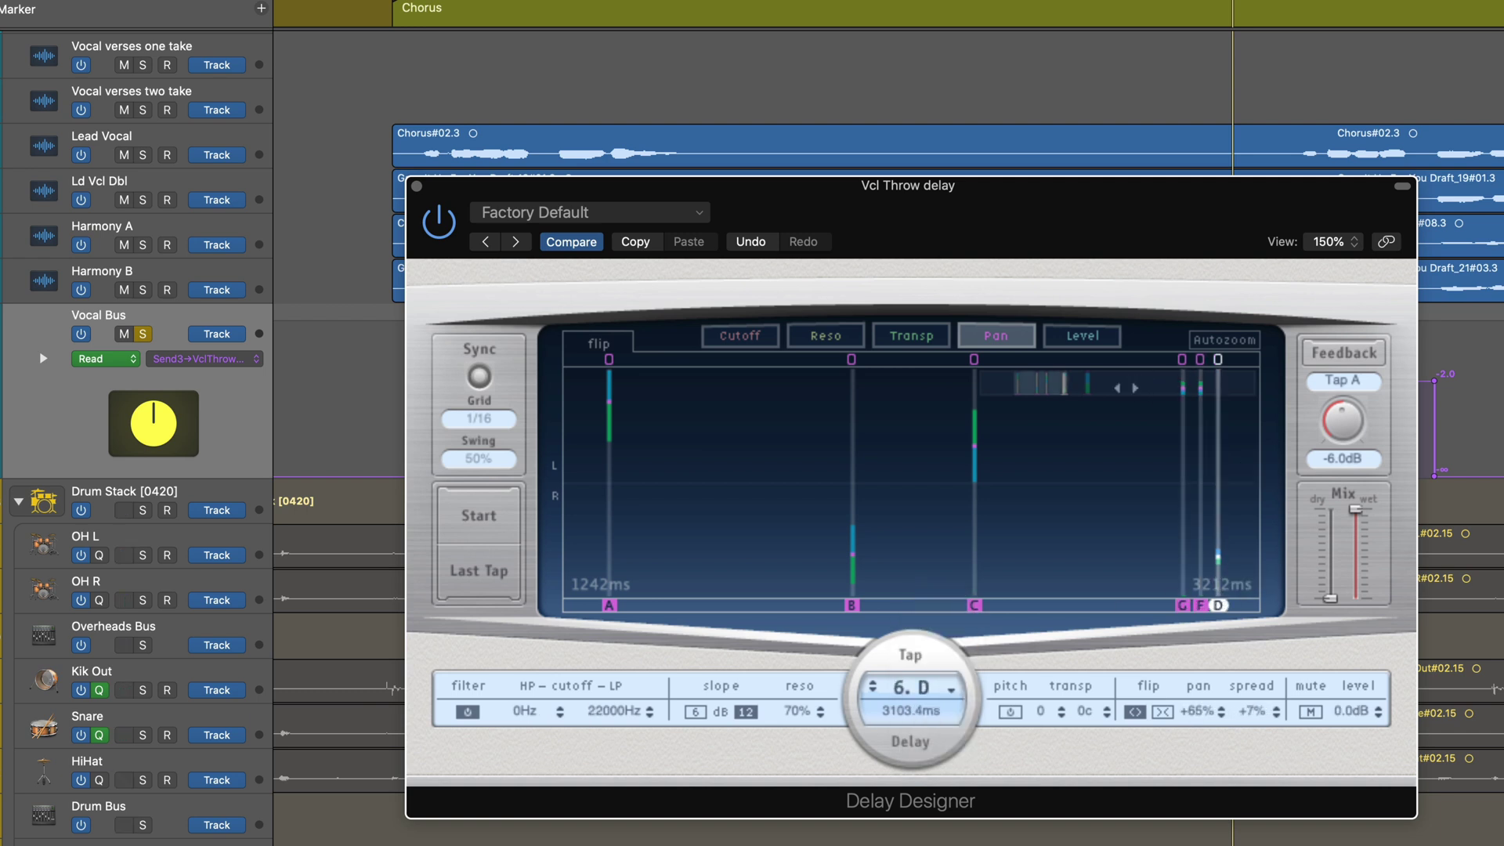
Lower the high-pass cutoff of taps G and F, and bring tap J's down to 290 Hz along with taps I and H.
scroll(908, 470, "right", 5)
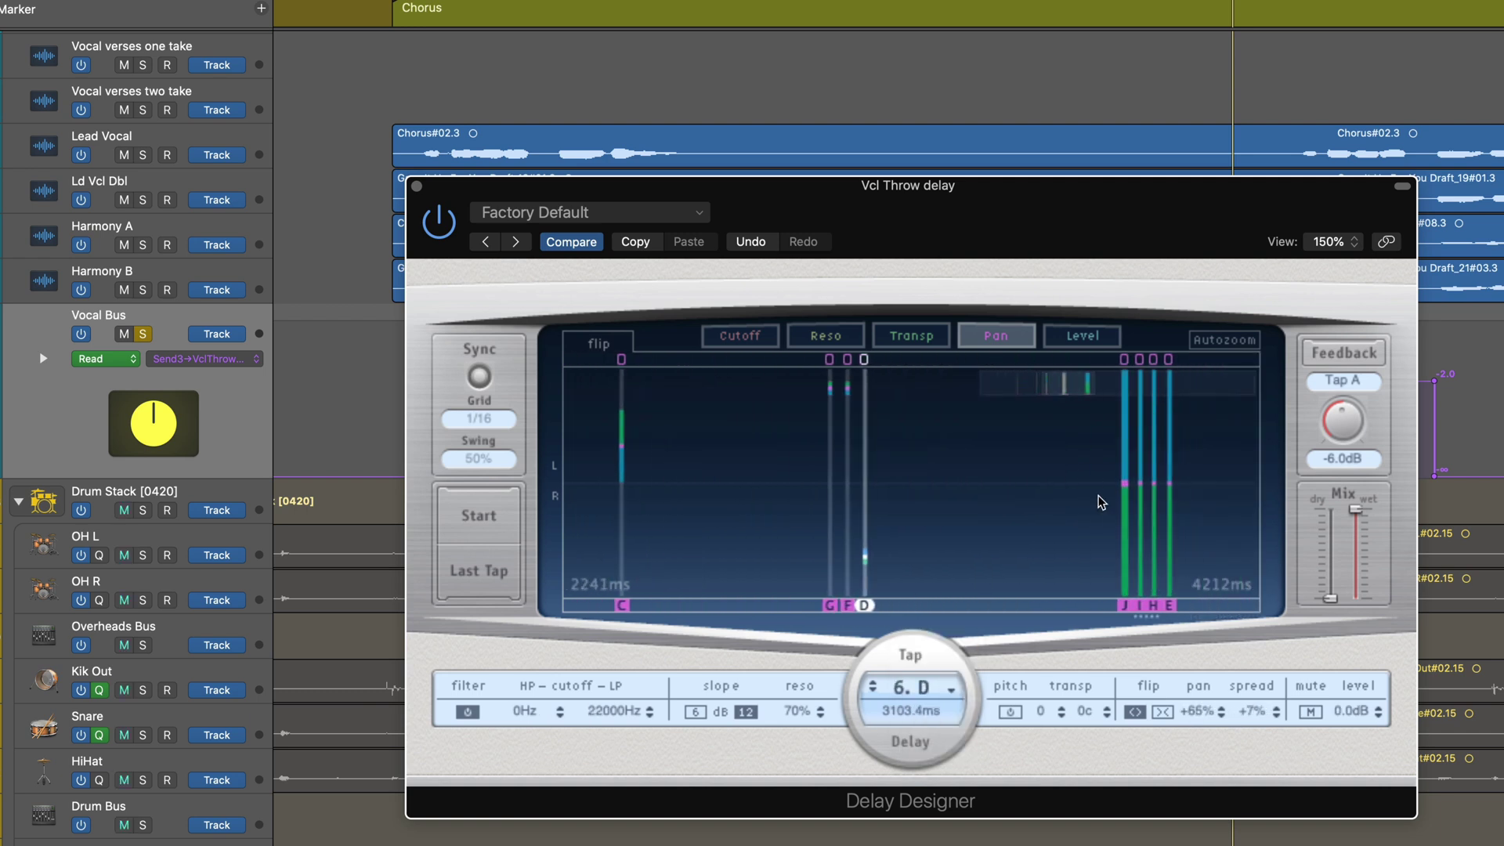
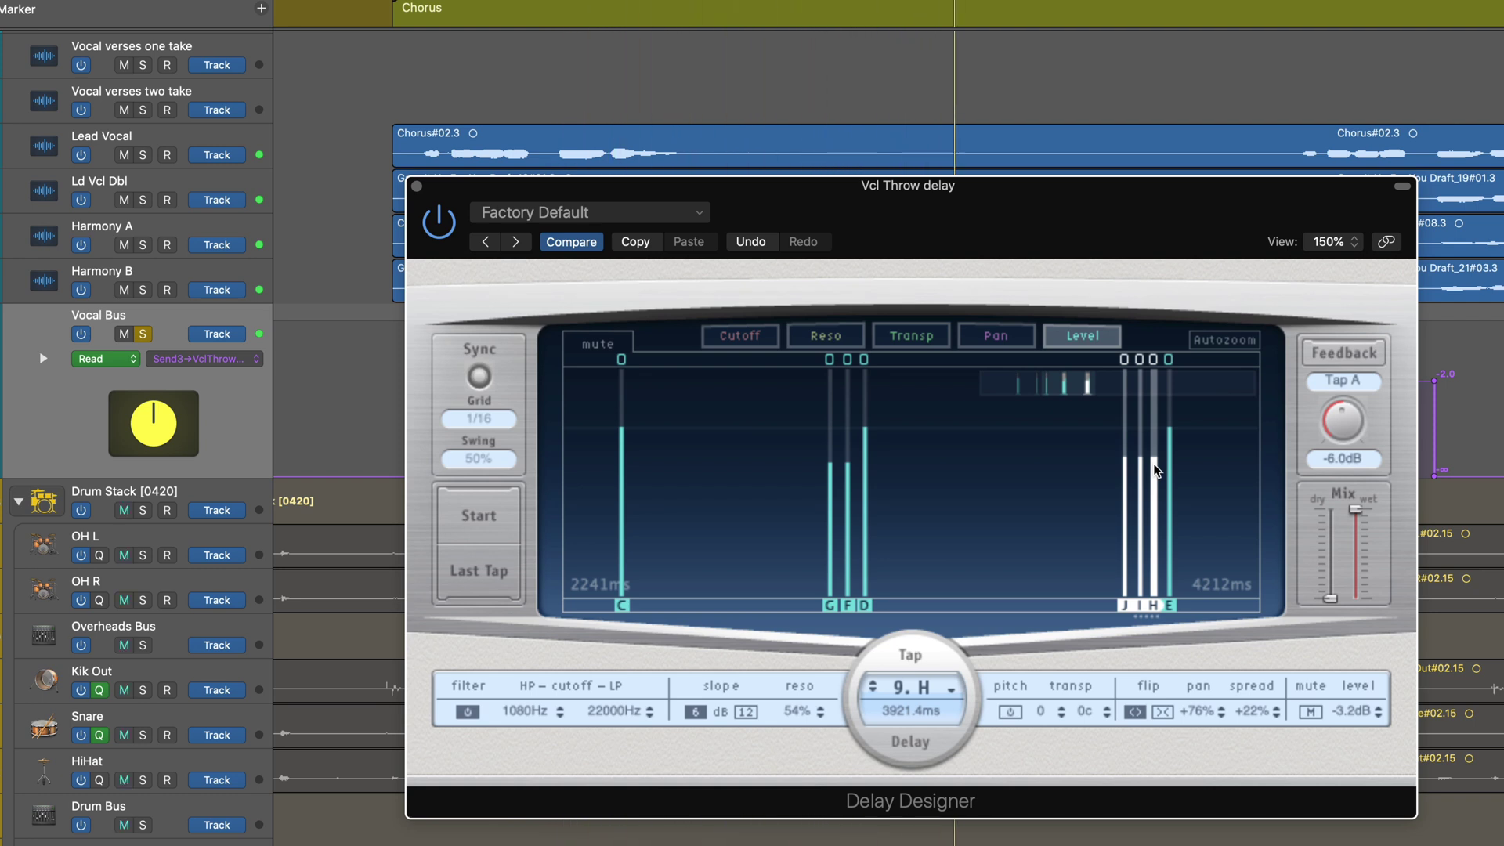
left_click(737, 336)
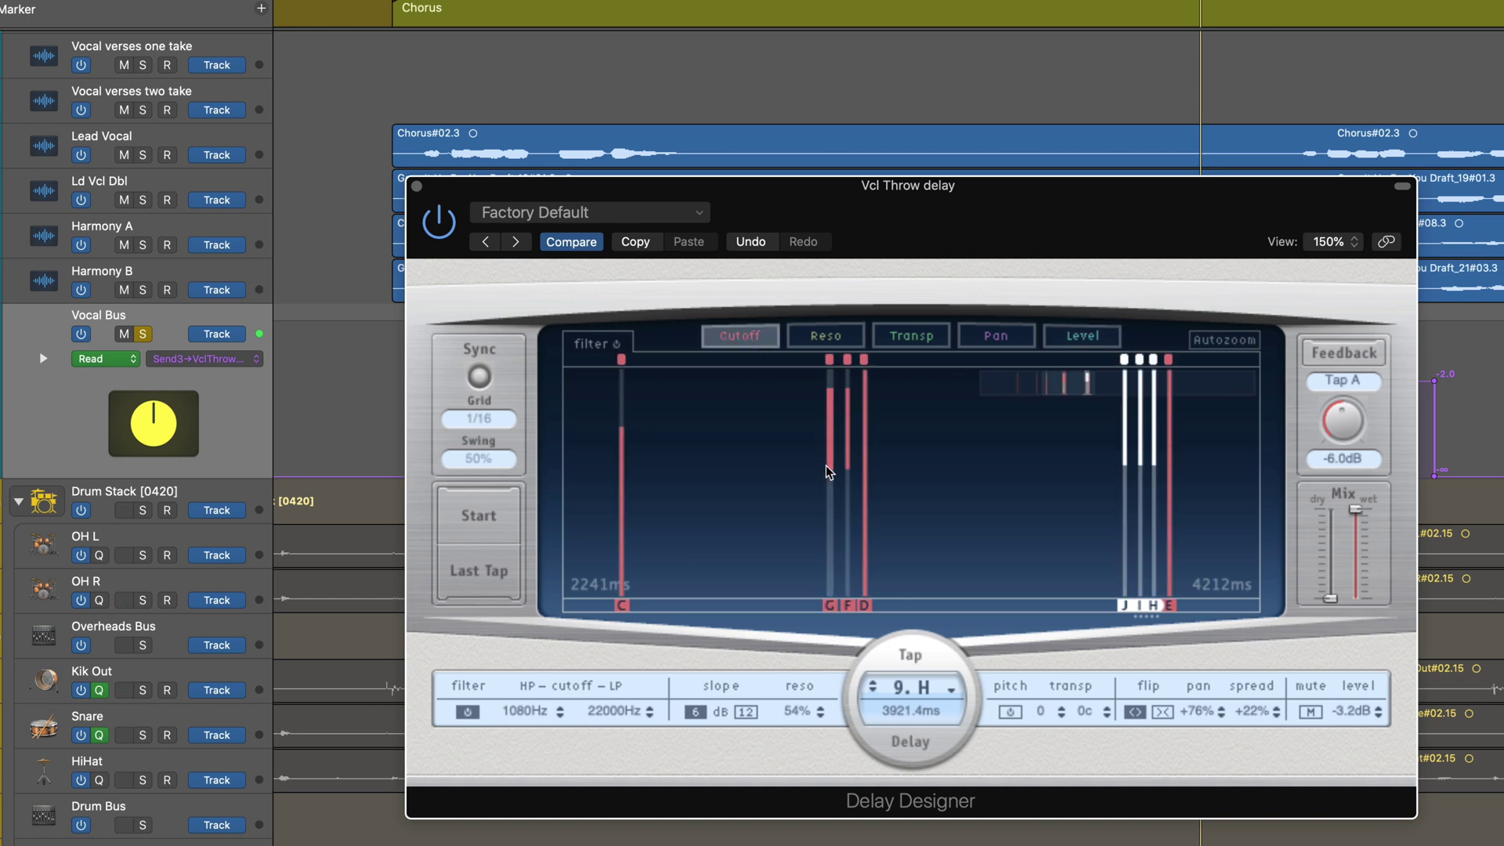
mouse_move(811, 469)
left_mouse_down()
mouse_move(855, 476)
mouse_move(830, 481)
left_mouse_up()
left_click_drag(1100, 464, 1112, 504)
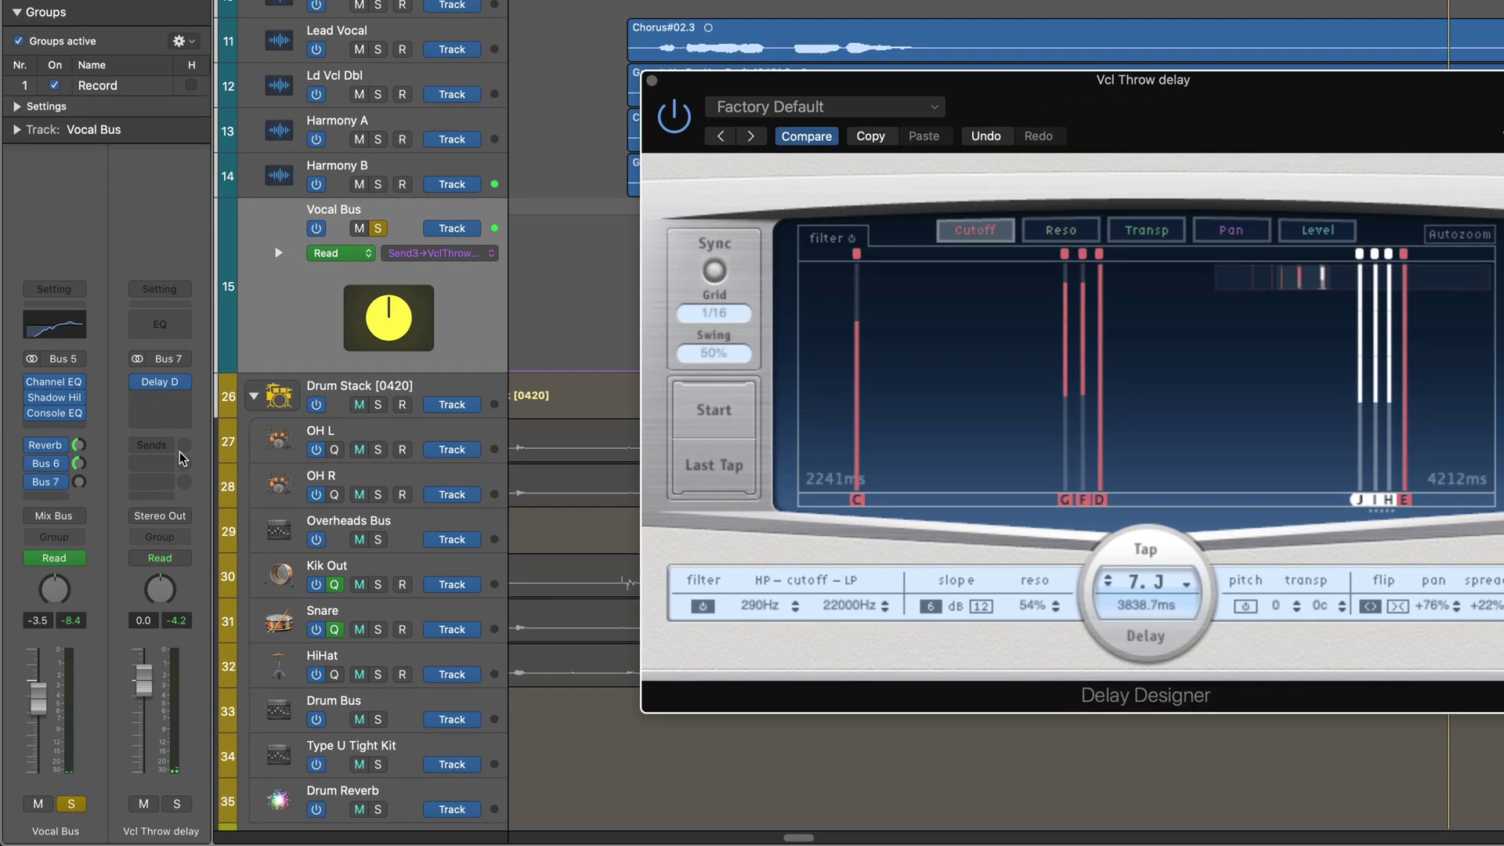
Add a send from the Vcl Throw delay channel to the Bus 8 reverb, and unsolo the Vocal Bus.
left_click(168, 448)
mouse_move(169, 469)
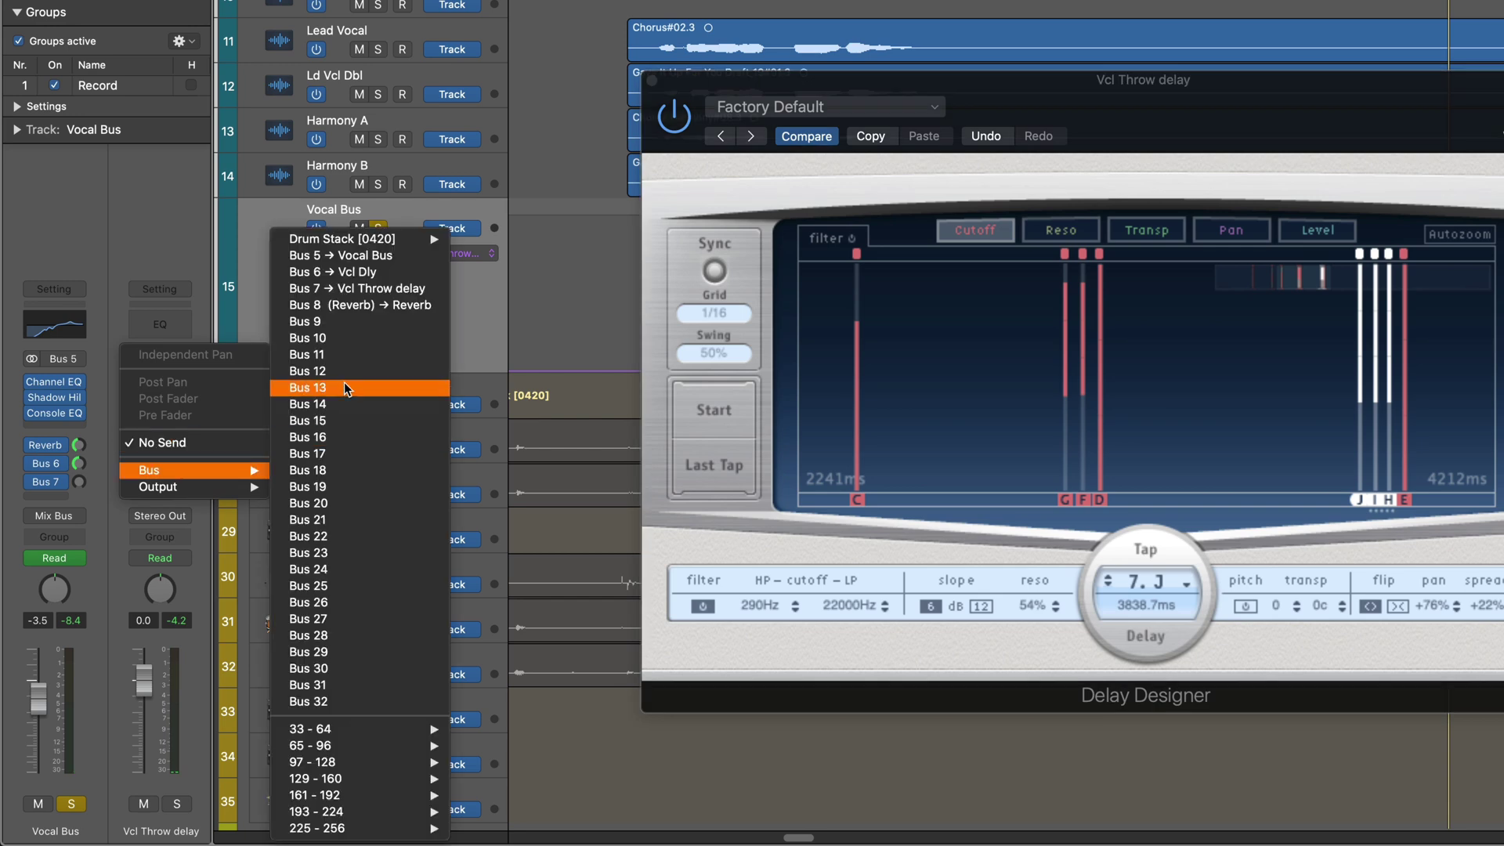
left_click(337, 307)
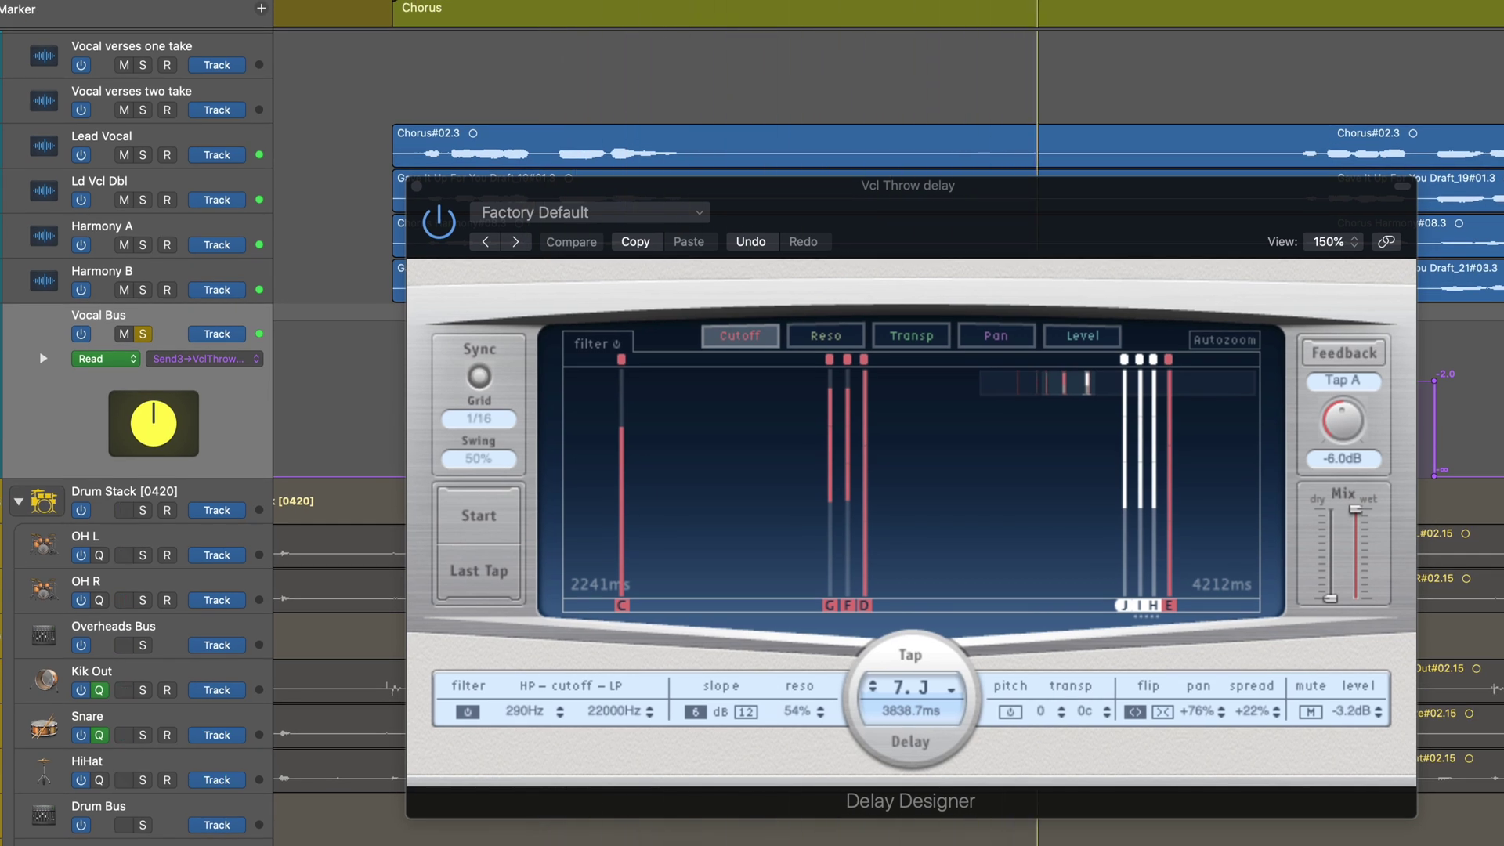
key("s")
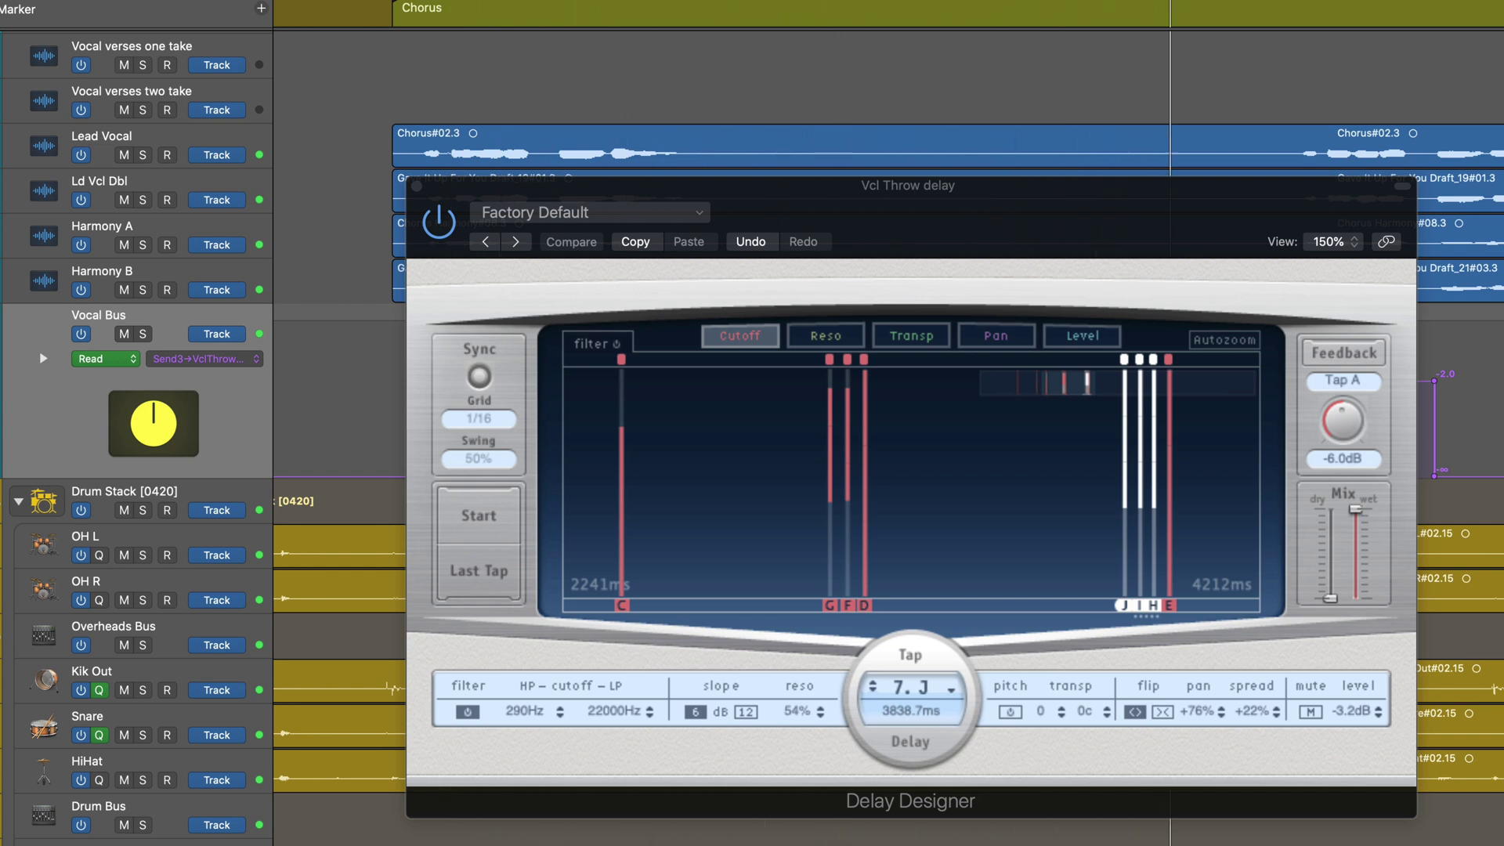
Reduce the level of taps G and F, and lower taps J, I and H, with tap J at -10.0 dB.
left_click(1085, 336)
left_click_drag(792, 474, 832, 513)
left_click_drag(1099, 482, 1124, 507)
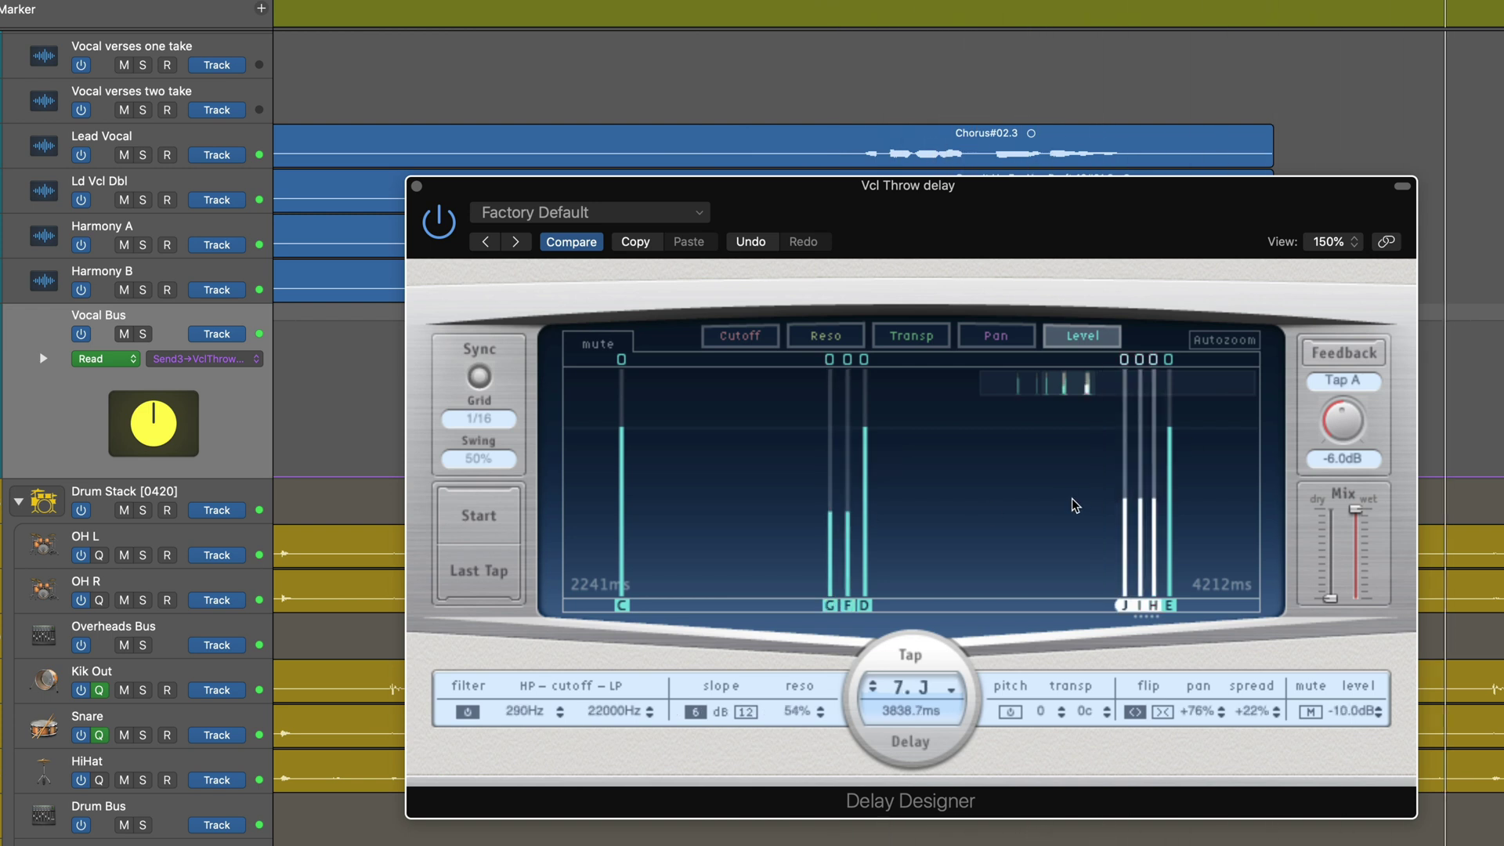
key("space")
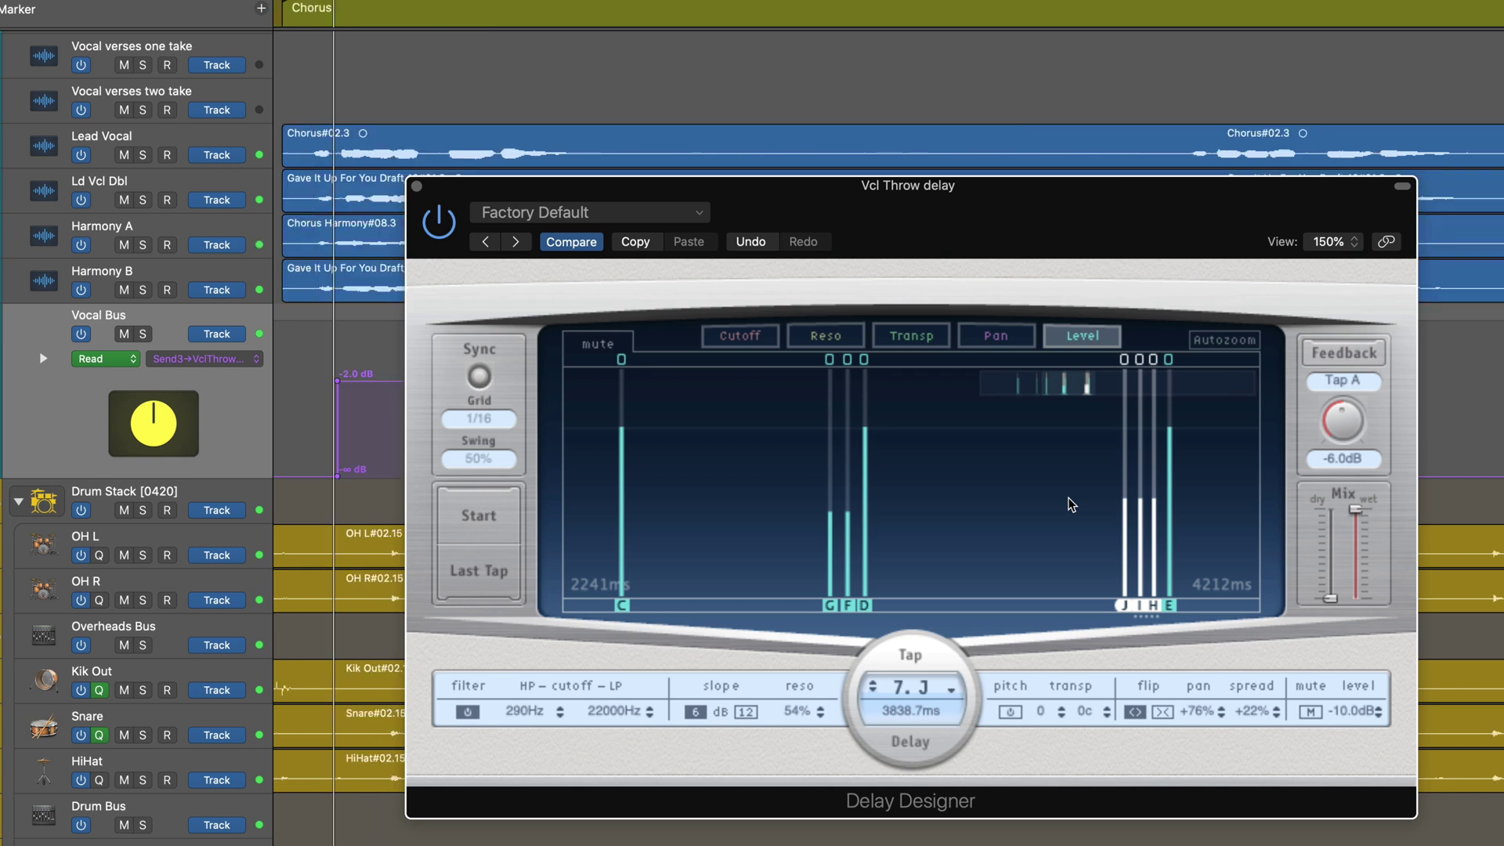
Review the taps' resonance, cutoff and pan settings, and lower the Vcl Throw delay channel's volume to -6.2 dB.
left_click(832, 336)
left_click(752, 338)
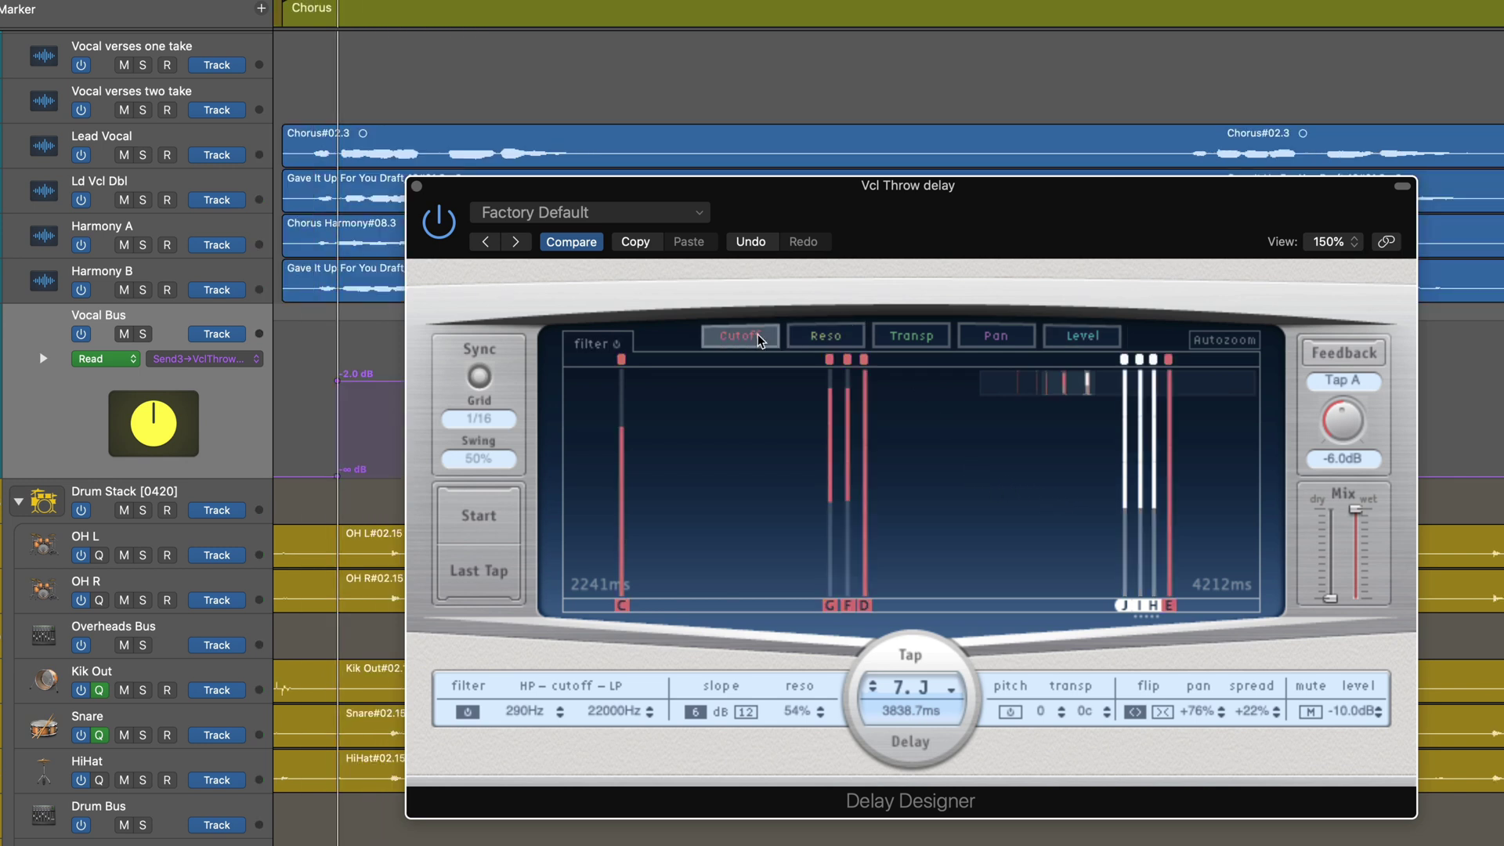
left_click(992, 339)
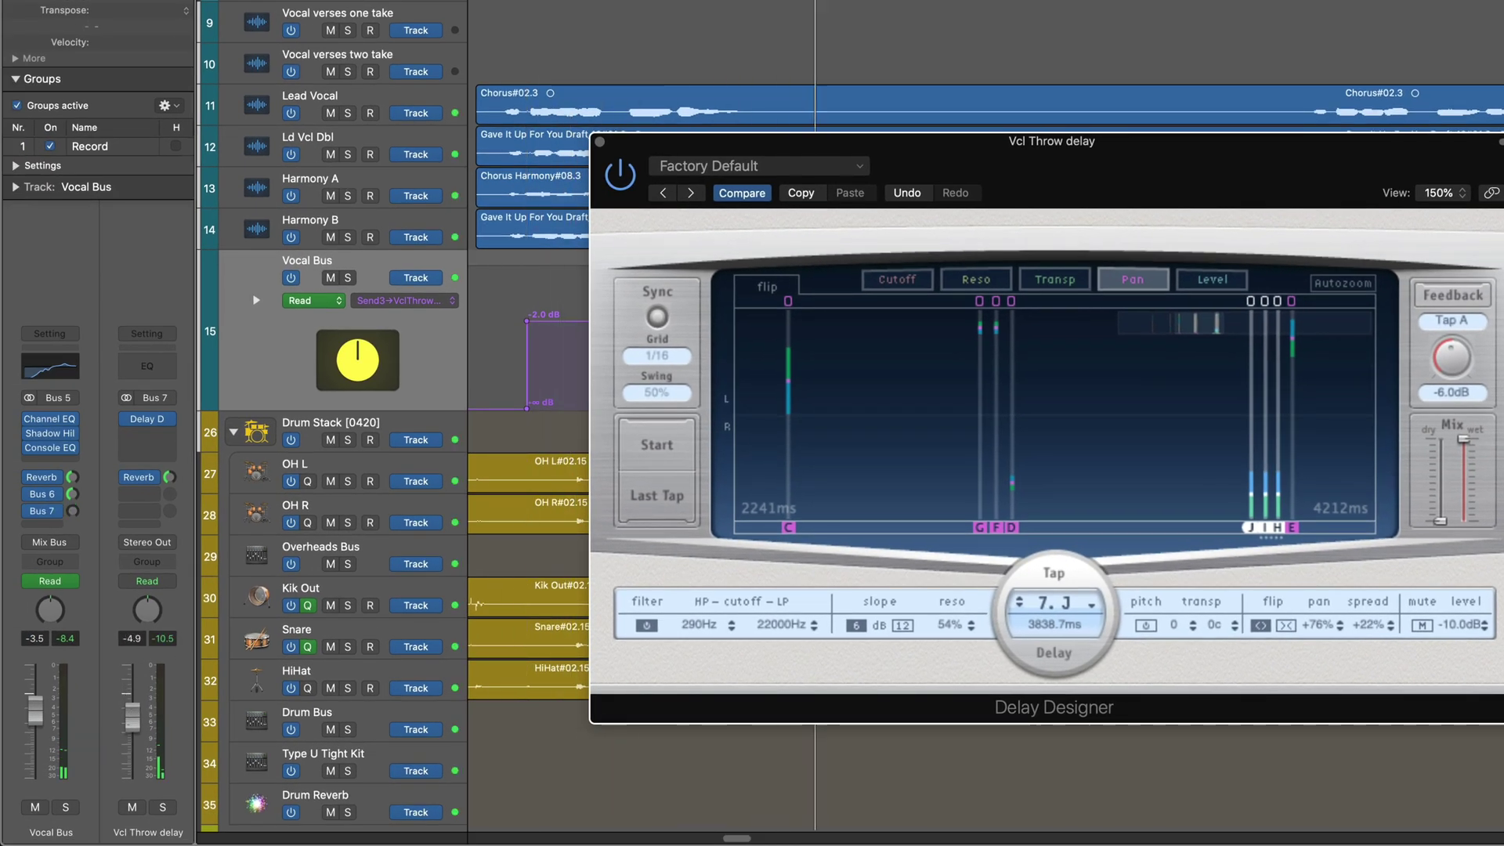
left_click_drag(133, 714, 135, 732)
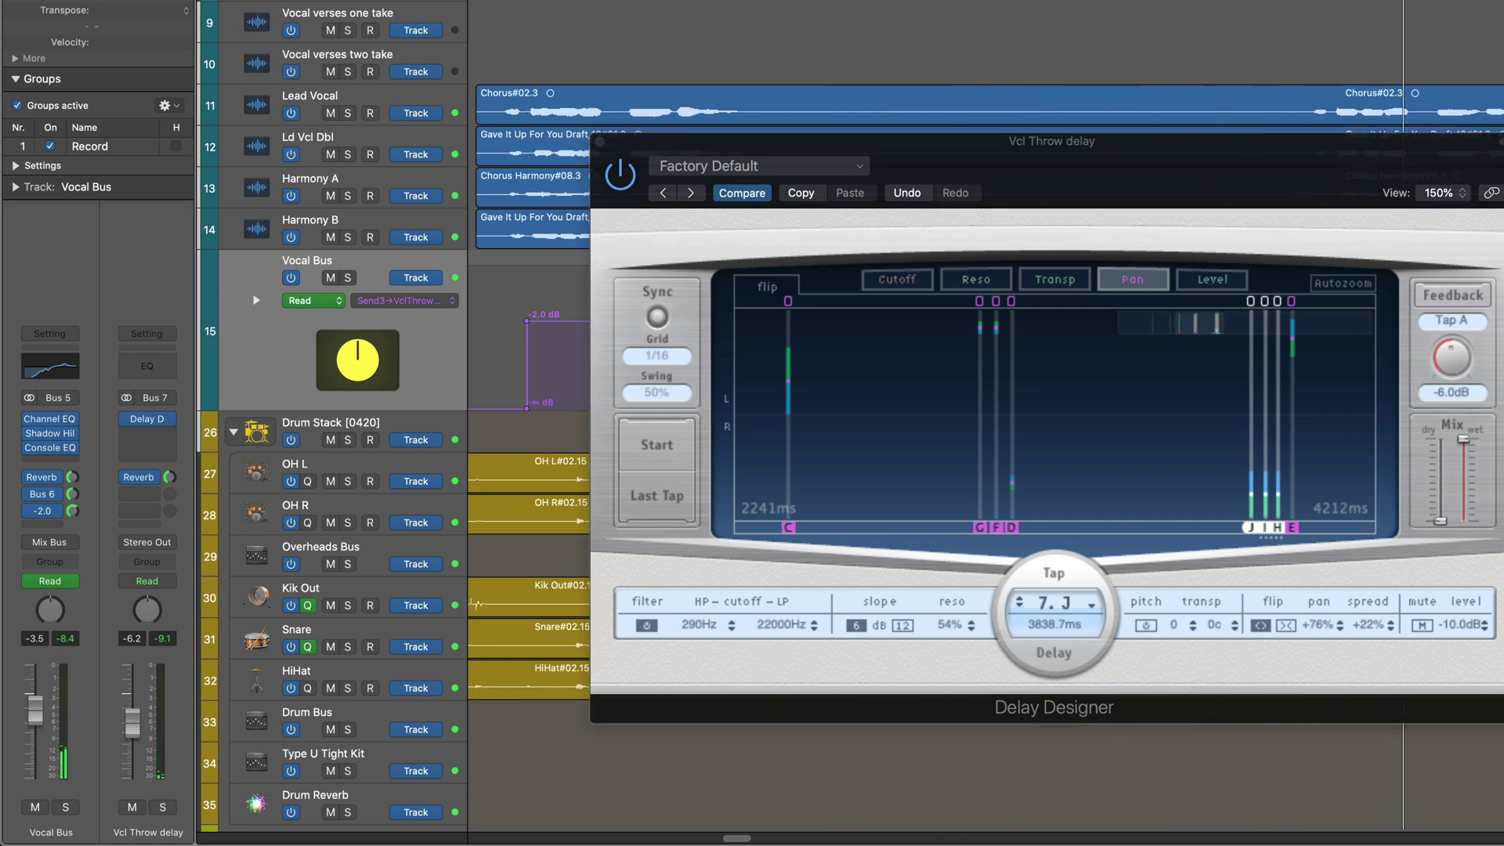